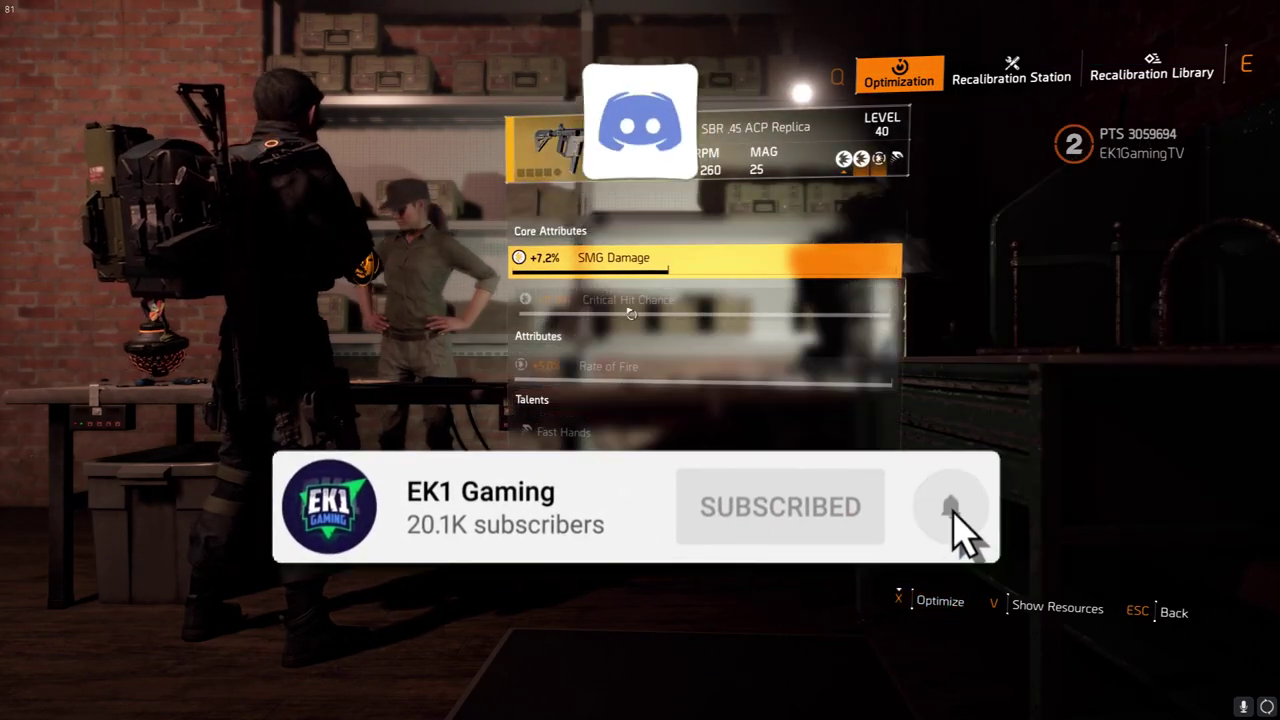
{"action": "scroll", "coordinate": [703, 372], "scroll_direction": "down", "scroll_amount": 5}
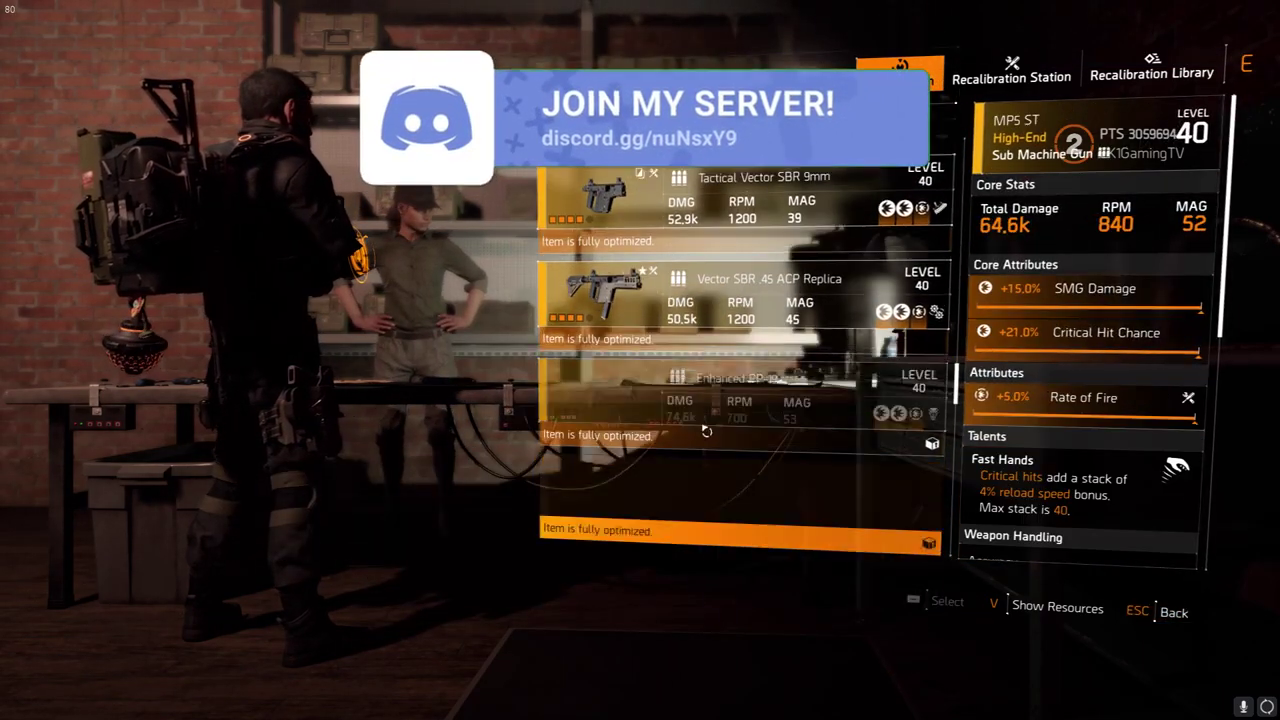
{"action": "key", "text": "Escape"}
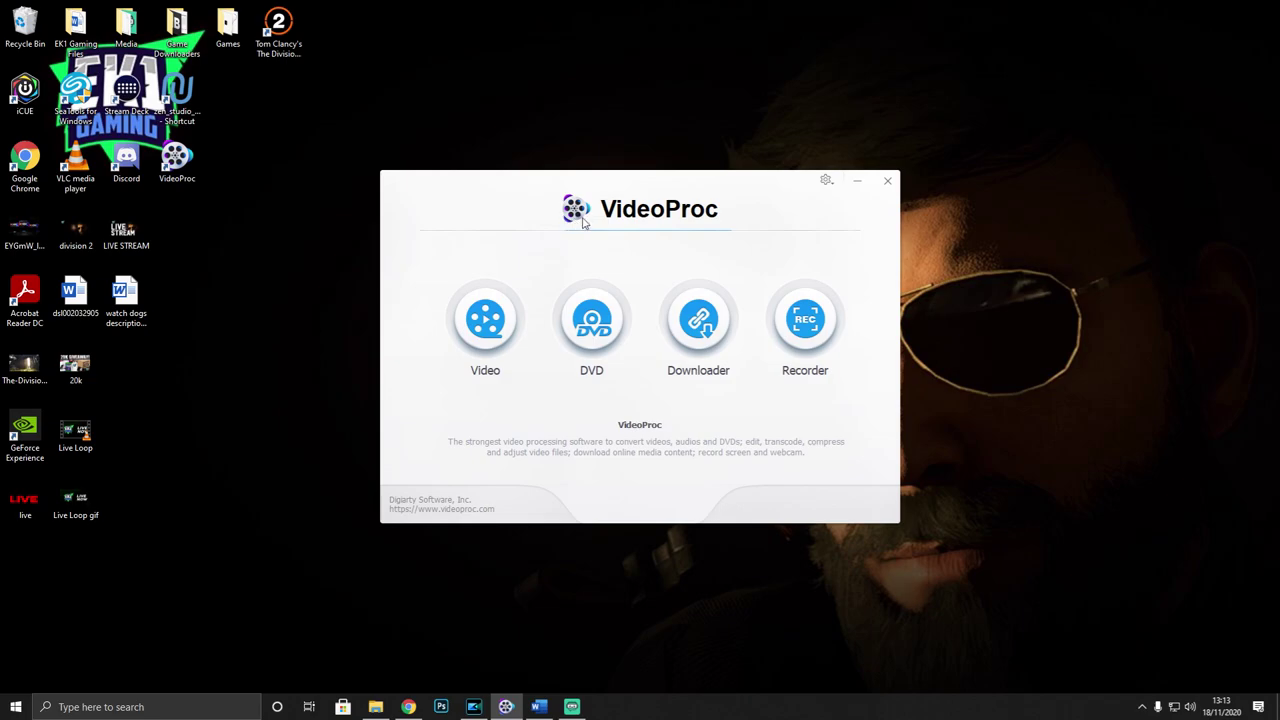
Open the program settings and review the general options and the output folders for Video and DVD down to the Downloader section
{"action": "left_click_drag", "start_coordinate": [660, 186], "coordinate": [663, 140]}
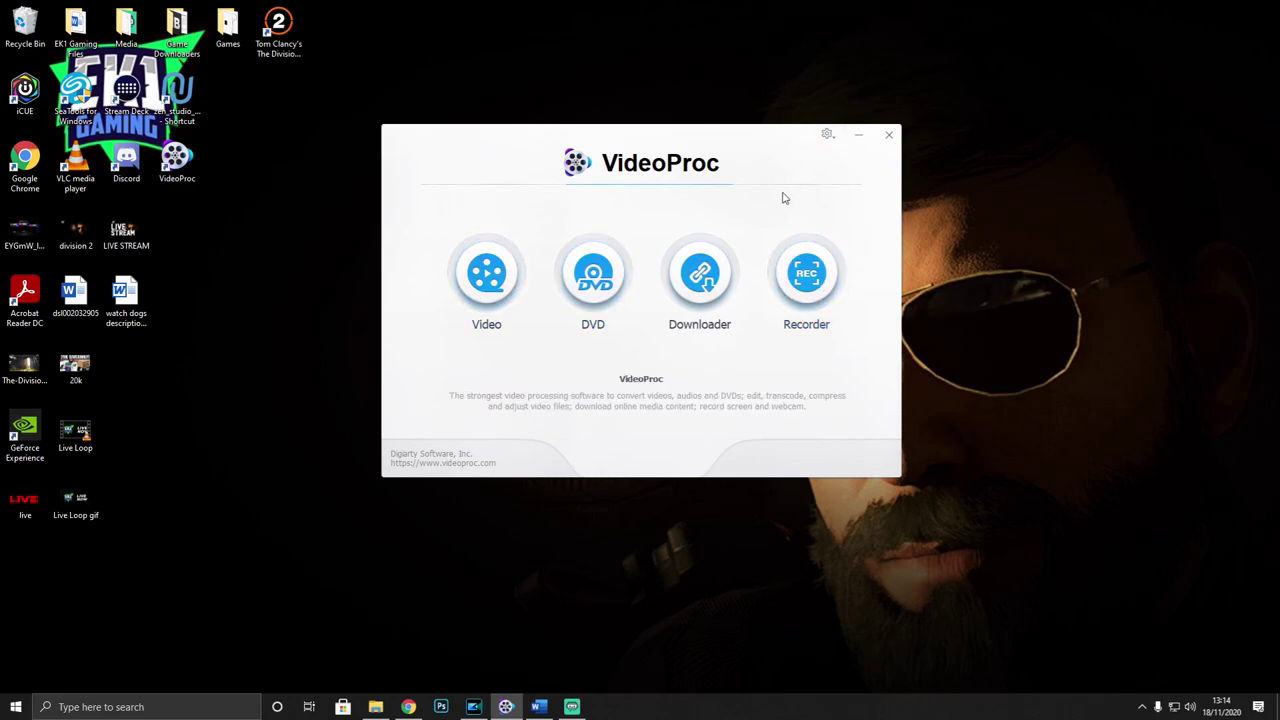
{"action": "left_click", "coordinate": [828, 135]}
{"action": "left_click", "coordinate": [855, 152]}
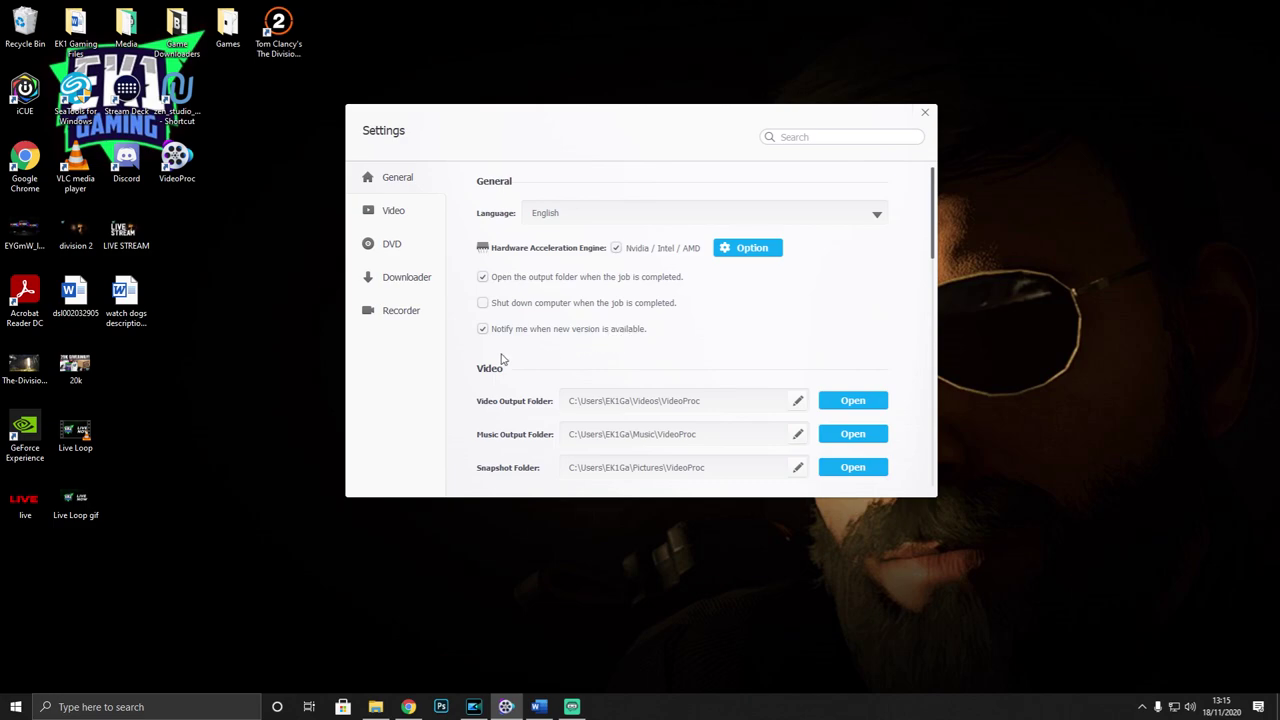
{"action": "scroll", "coordinate": [469, 357], "scroll_direction": "down", "scroll_amount": 2}
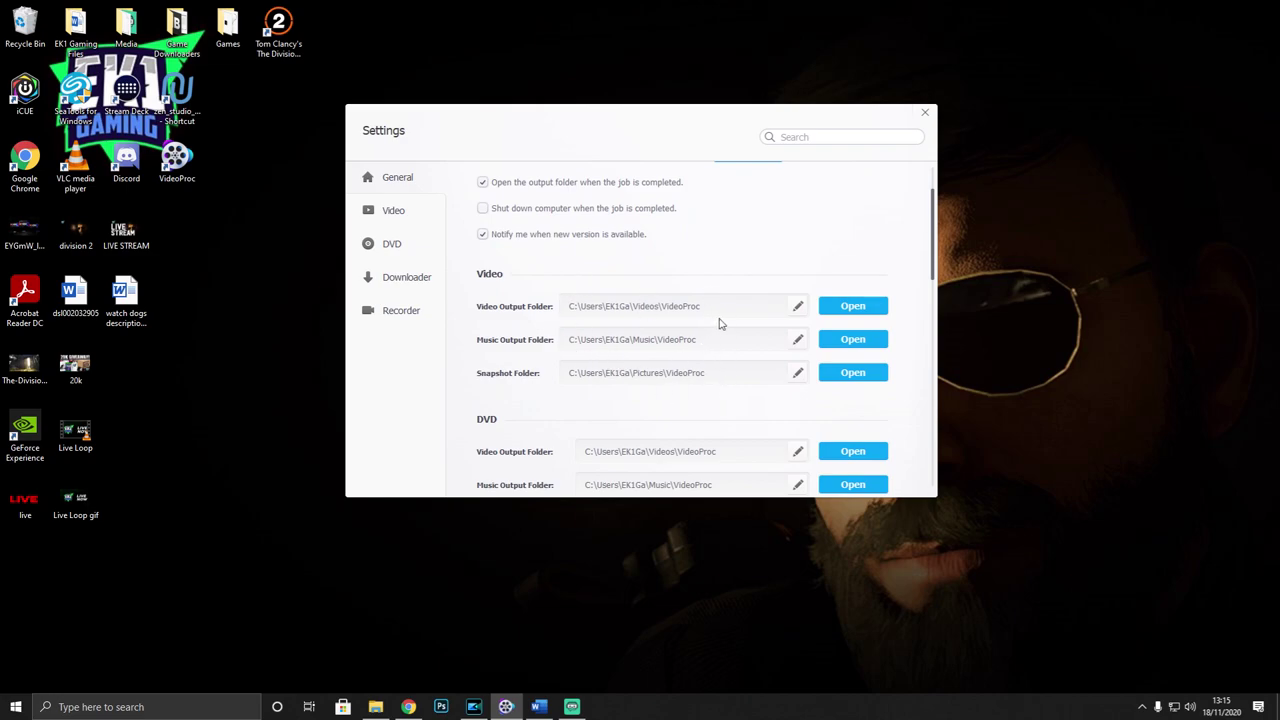
{"action": "scroll", "coordinate": [462, 341], "scroll_direction": "down", "scroll_amount": 3}
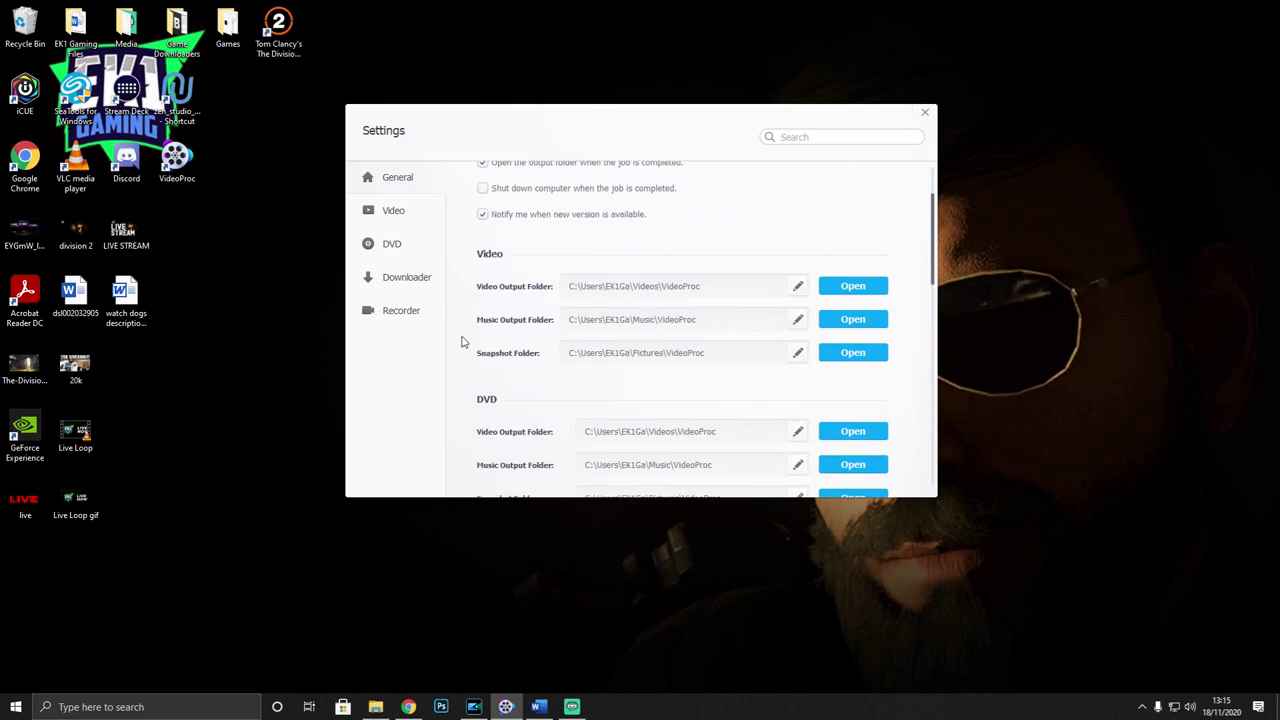
{"action": "scroll", "coordinate": [462, 341], "scroll_direction": "down", "scroll_amount": 2}
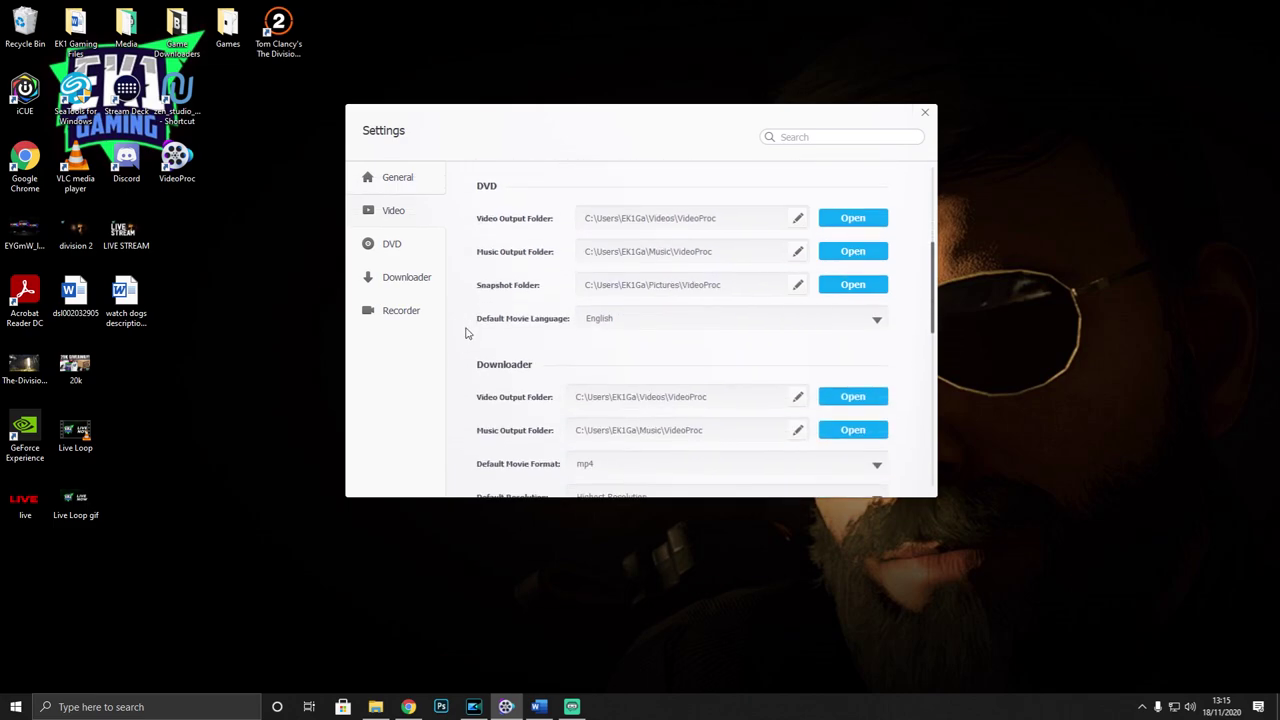
{"action": "scroll", "coordinate": [446, 277], "scroll_direction": "down", "scroll_amount": 3}
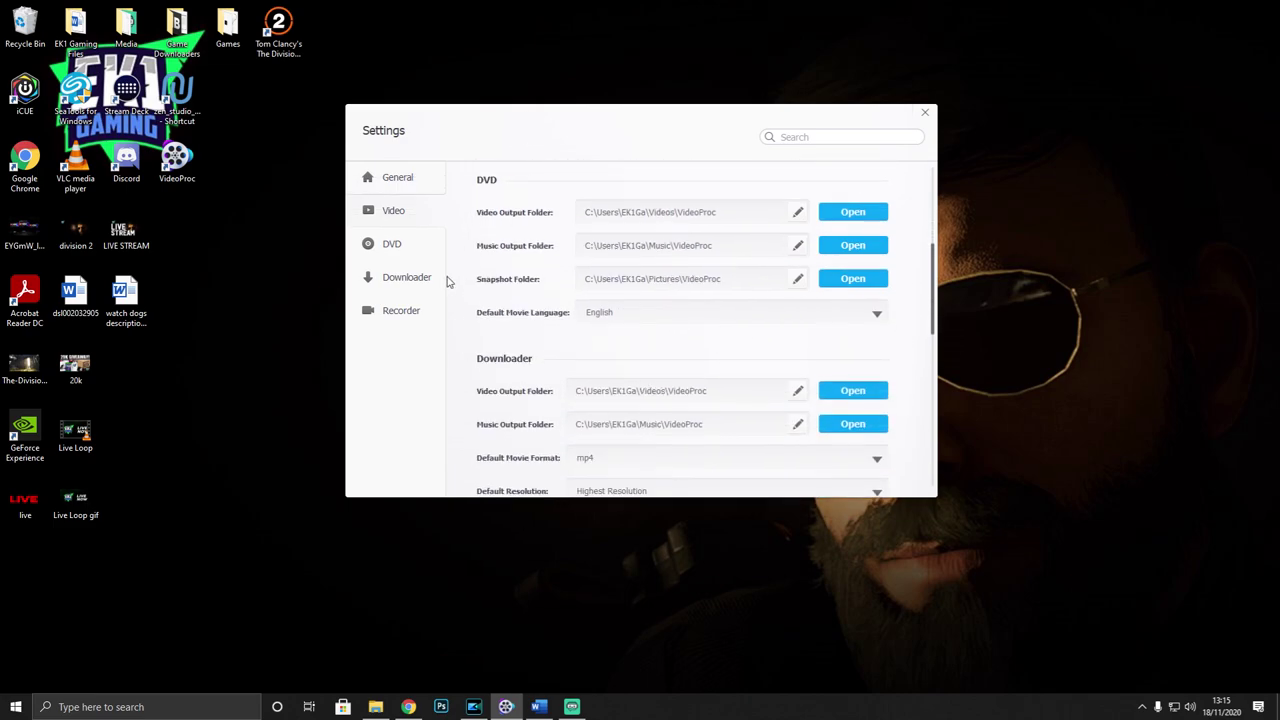
{"action": "scroll", "coordinate": [464, 288], "scroll_direction": "down", "scroll_amount": 1}
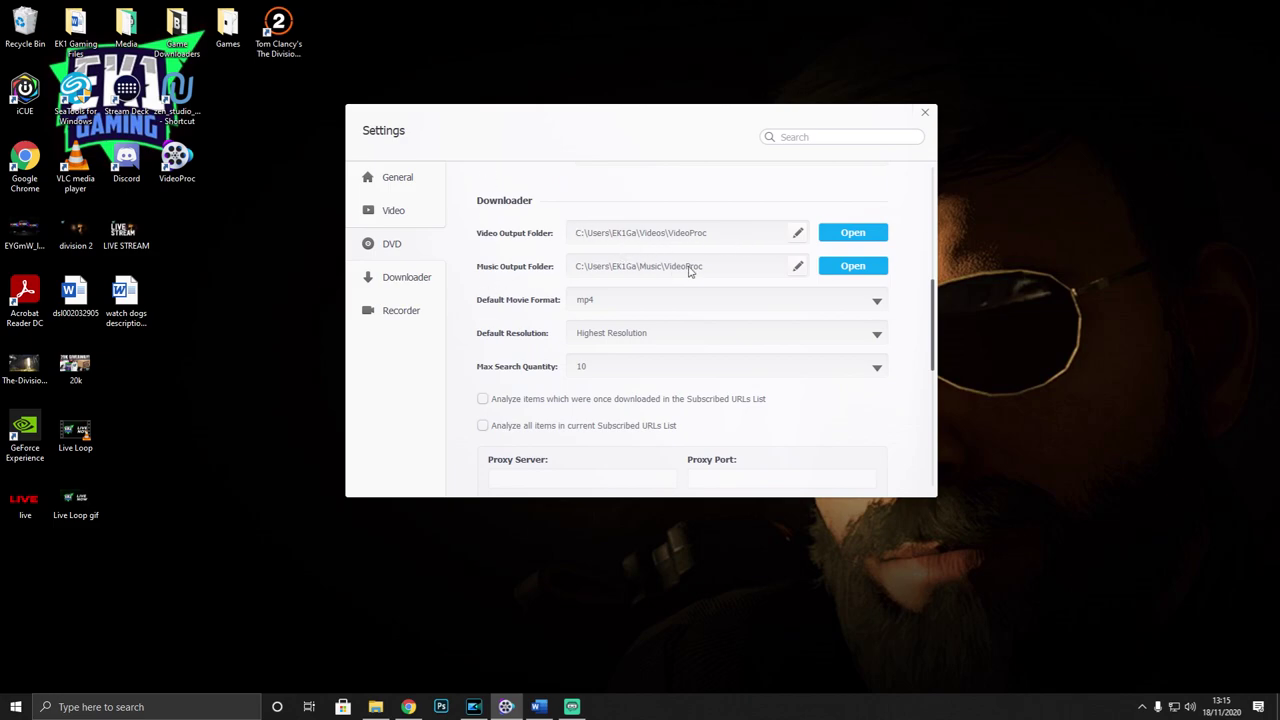
Choose mp4 as the Downloader's default movie format and Highest Resolution as its default resolution
{"action": "left_click", "coordinate": [634, 299]}
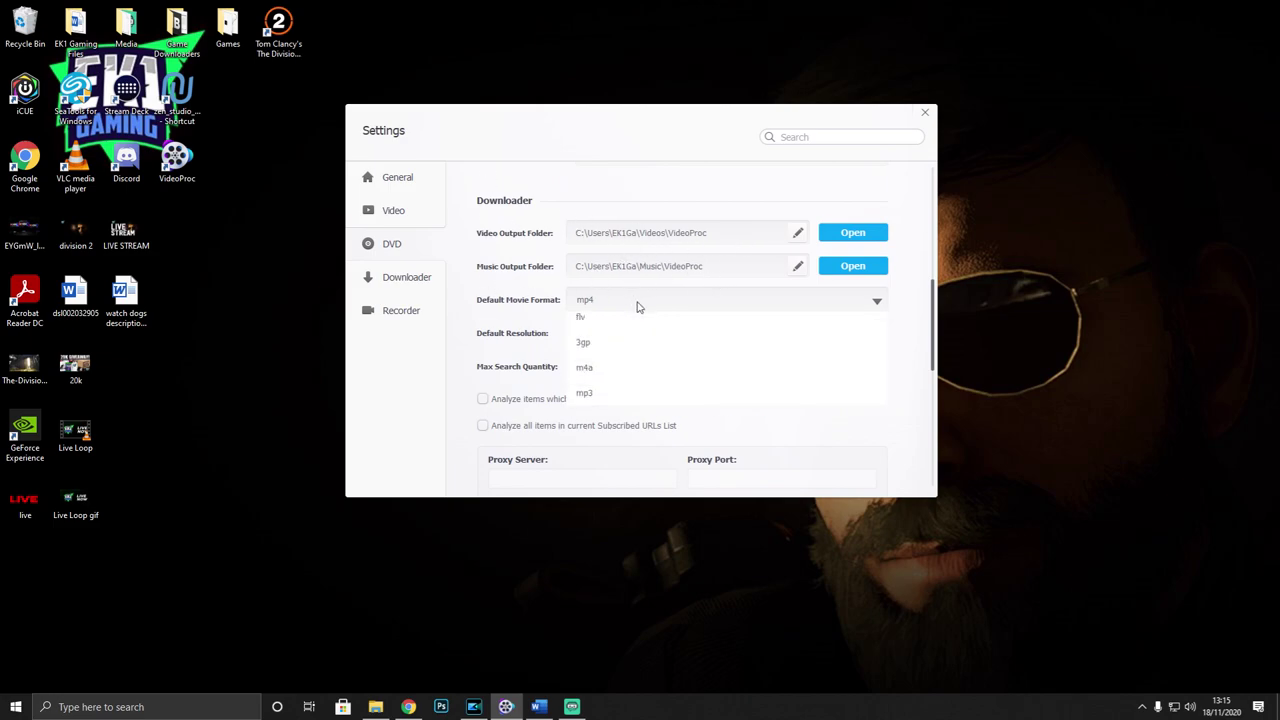
{"action": "left_click", "coordinate": [625, 324]}
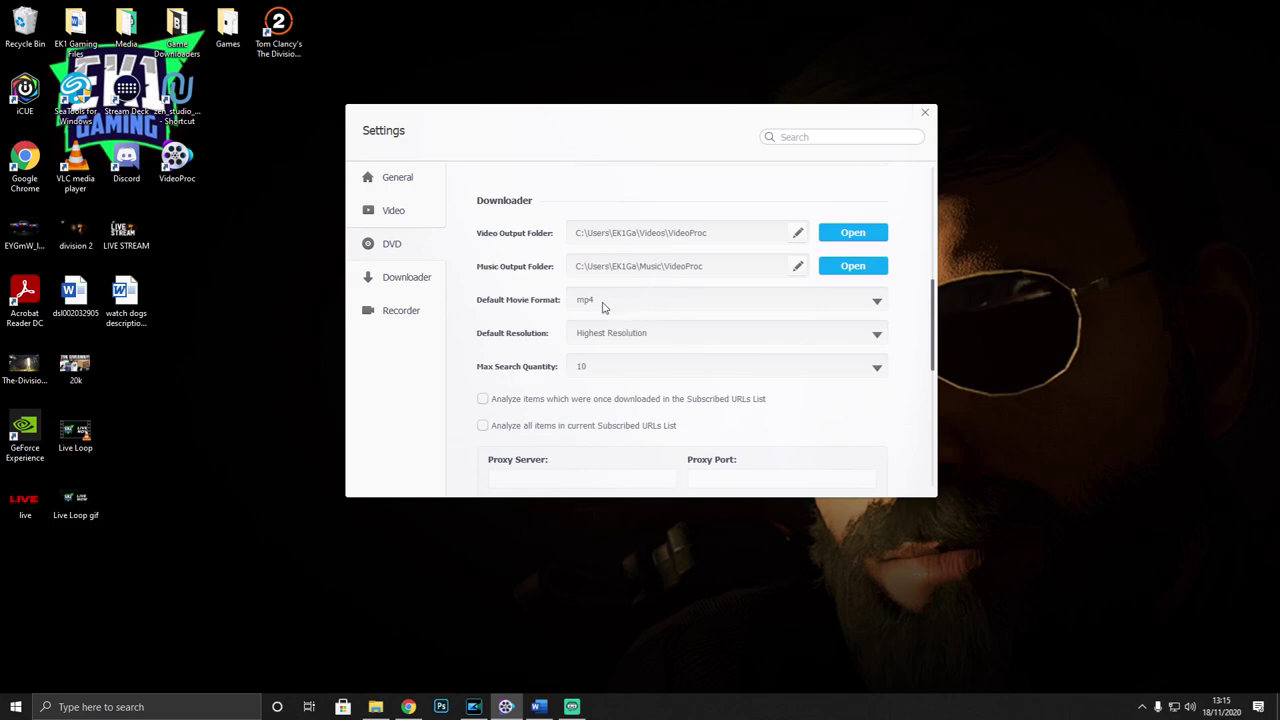
{"action": "left_click", "coordinate": [665, 338]}
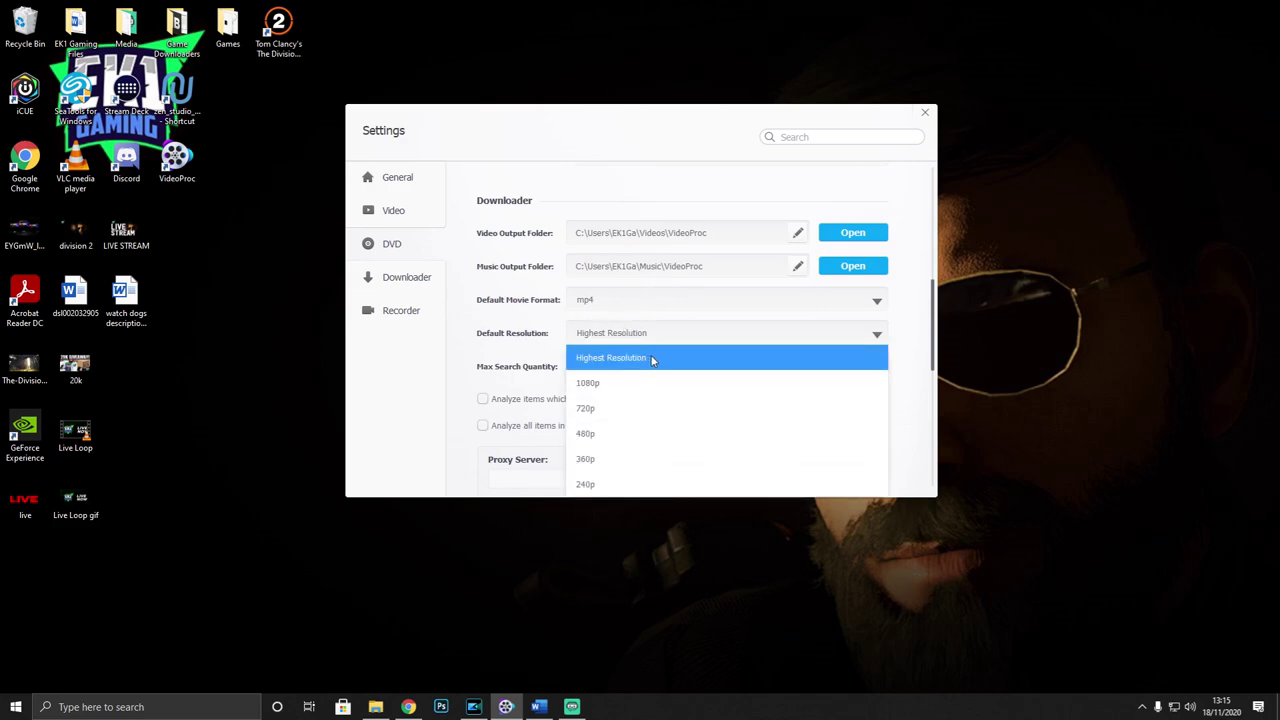
{"action": "left_click", "coordinate": [650, 359]}
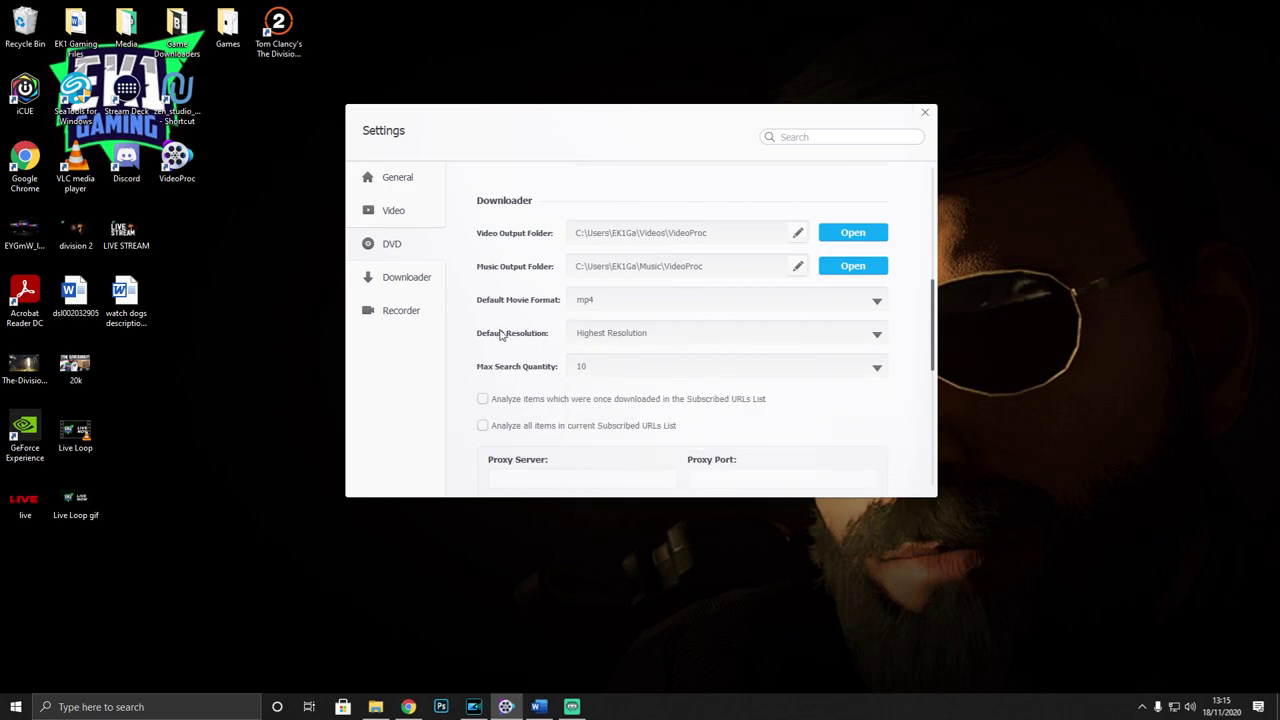
{"action": "left_click", "coordinate": [631, 340]}
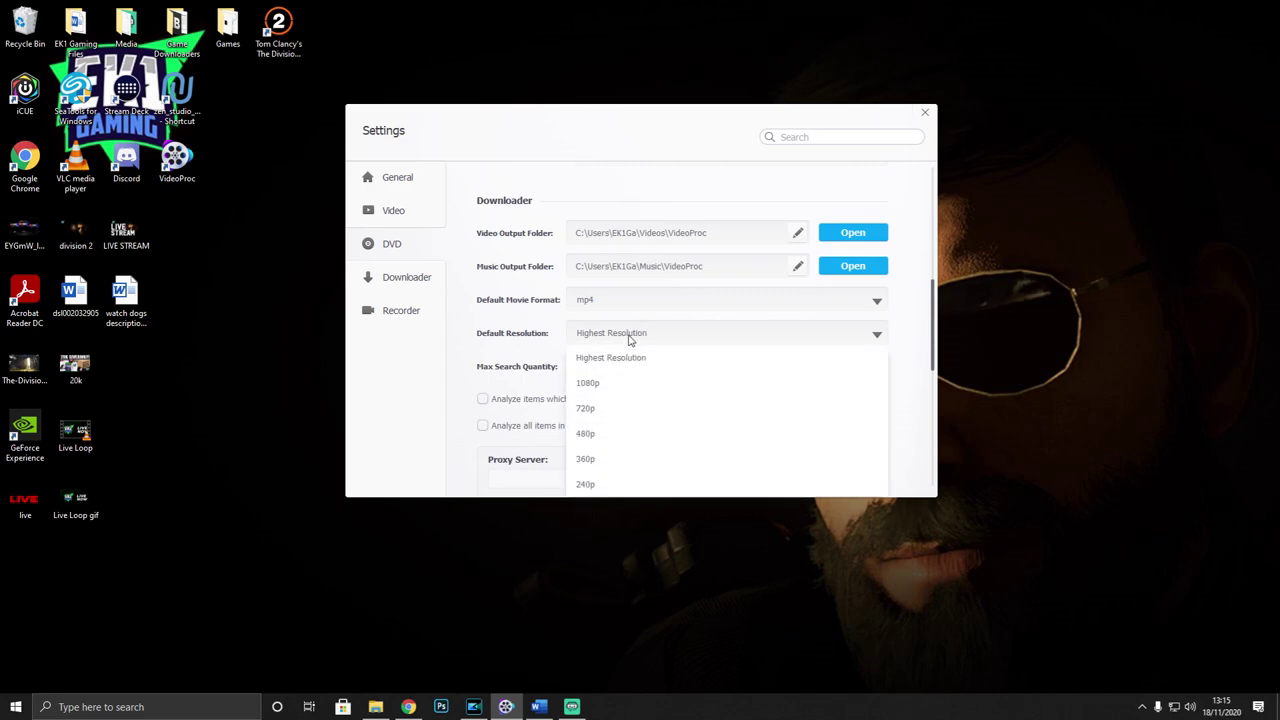
{"action": "left_click", "coordinate": [620, 360]}
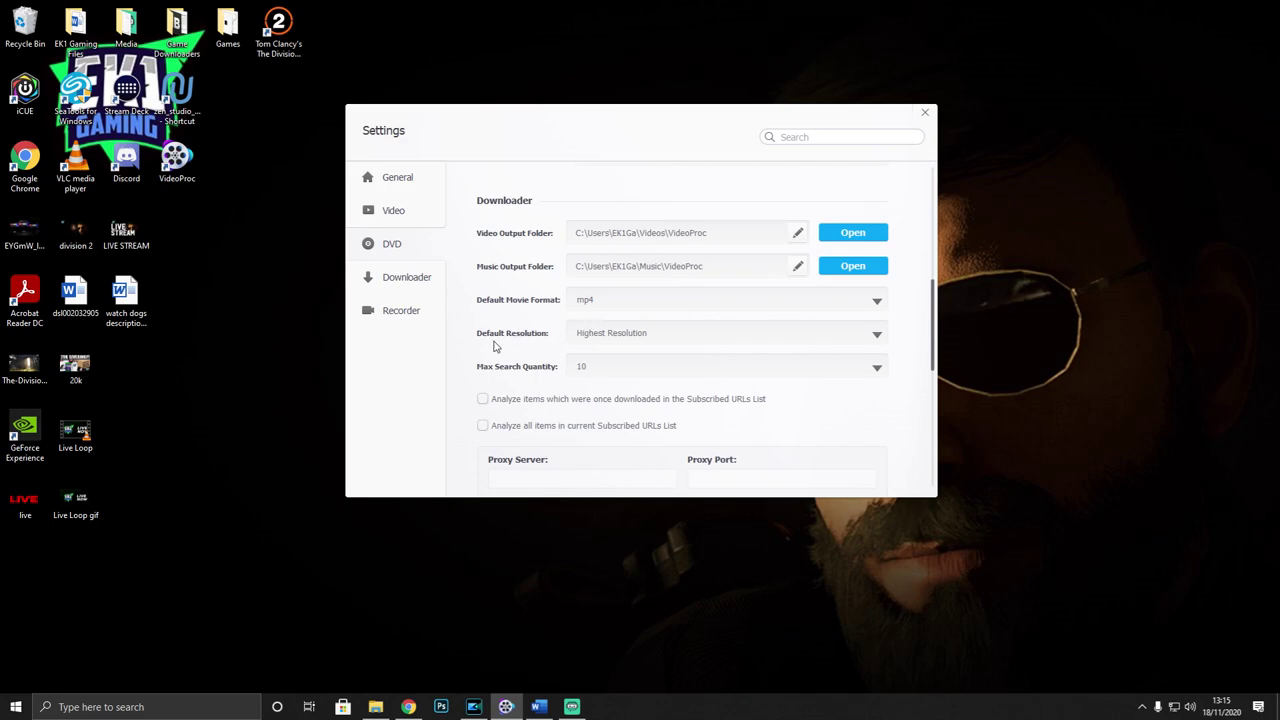
Set the Recorder's recording quality to High and its recording format to mp4
{"action": "scroll", "coordinate": [462, 340], "scroll_direction": "down", "scroll_amount": 6}
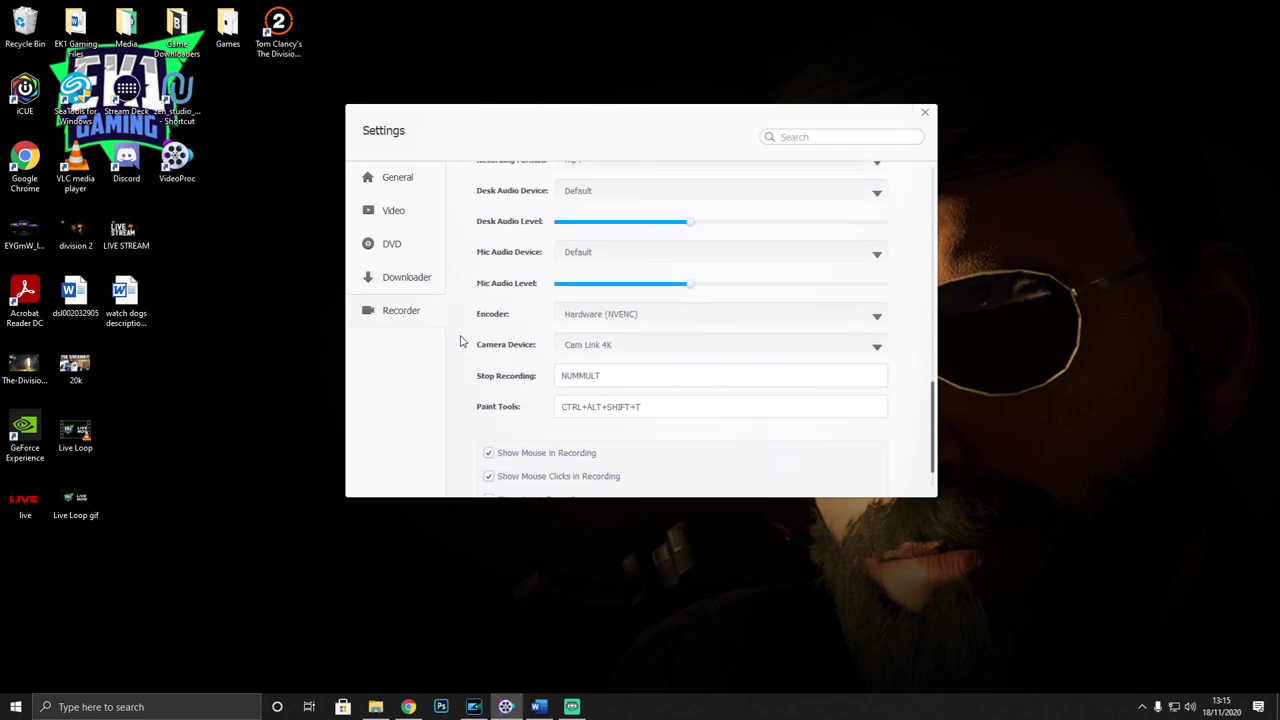
{"action": "scroll", "coordinate": [462, 340], "scroll_direction": "up", "scroll_amount": 2}
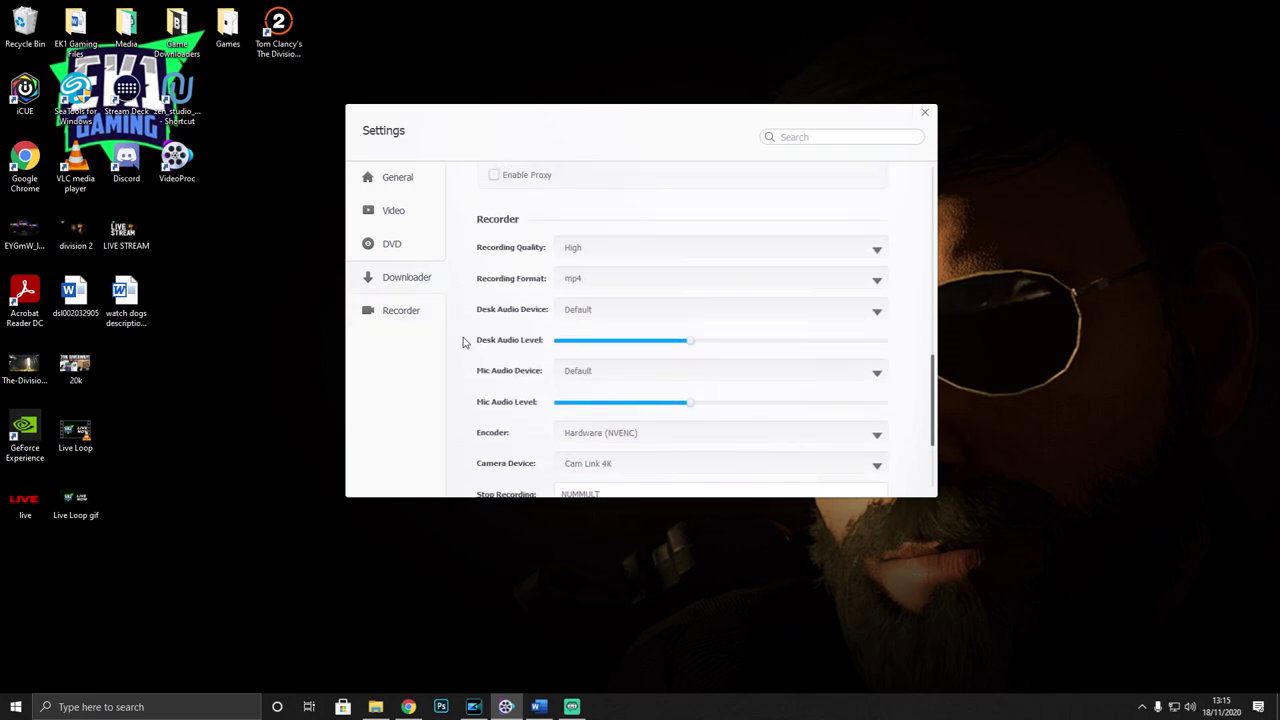
{"action": "left_click", "coordinate": [626, 249]}
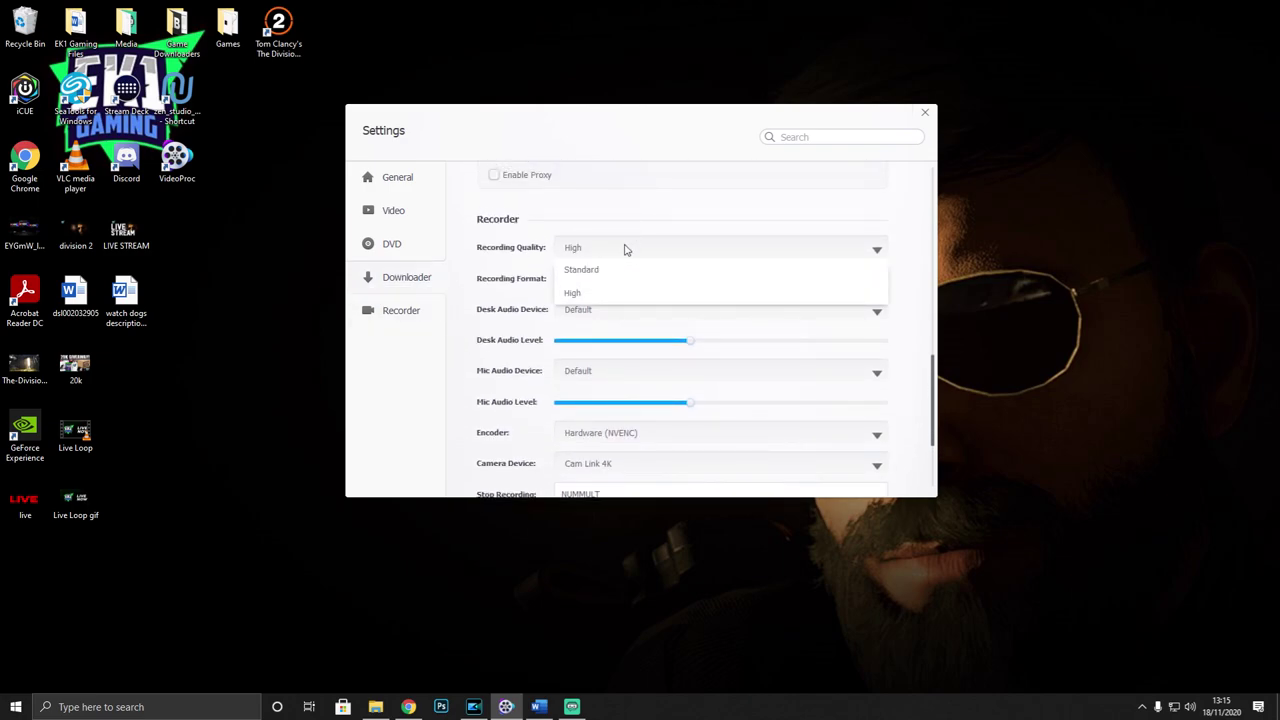
{"action": "left_click", "coordinate": [620, 295]}
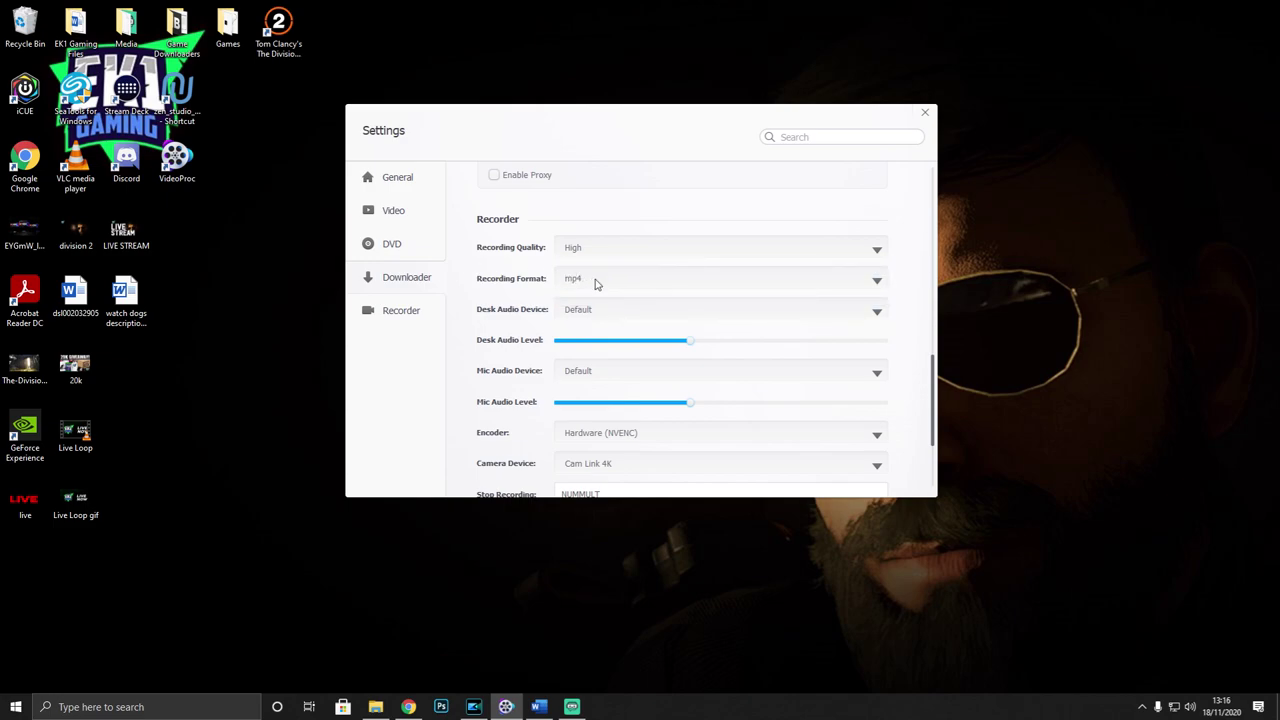
{"action": "left_click", "coordinate": [595, 282]}
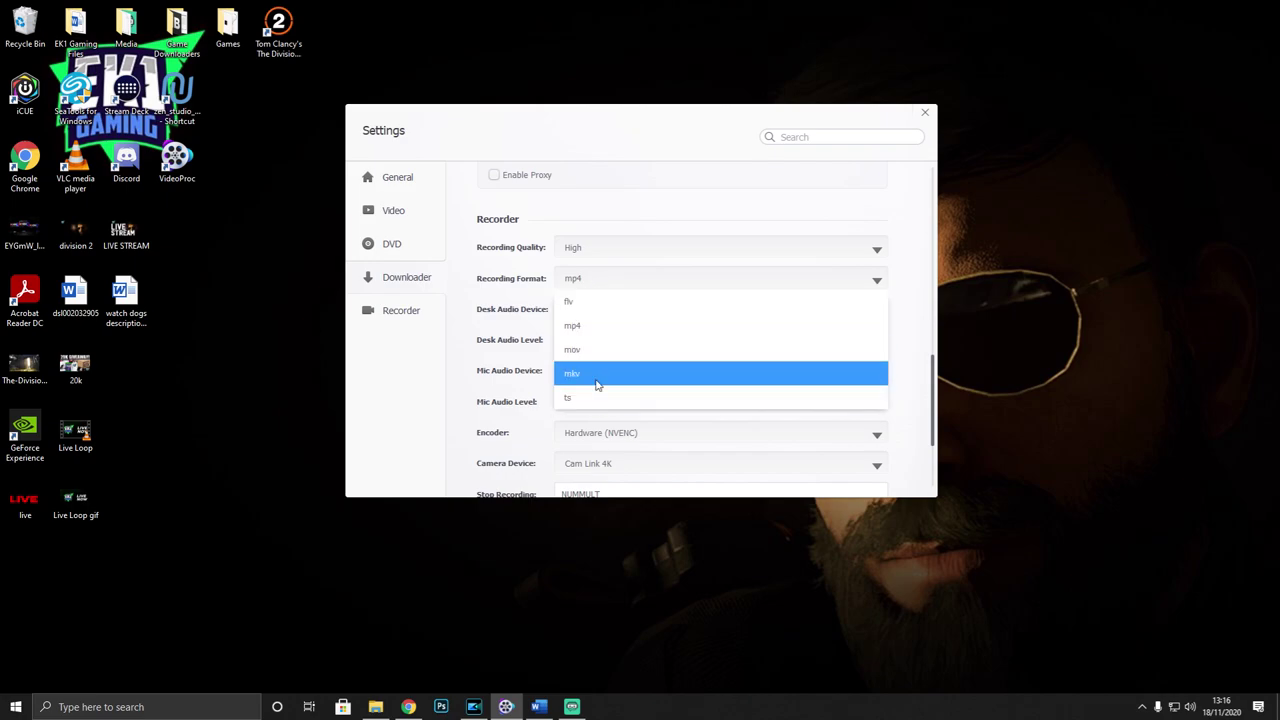
{"action": "left_click", "coordinate": [602, 327]}
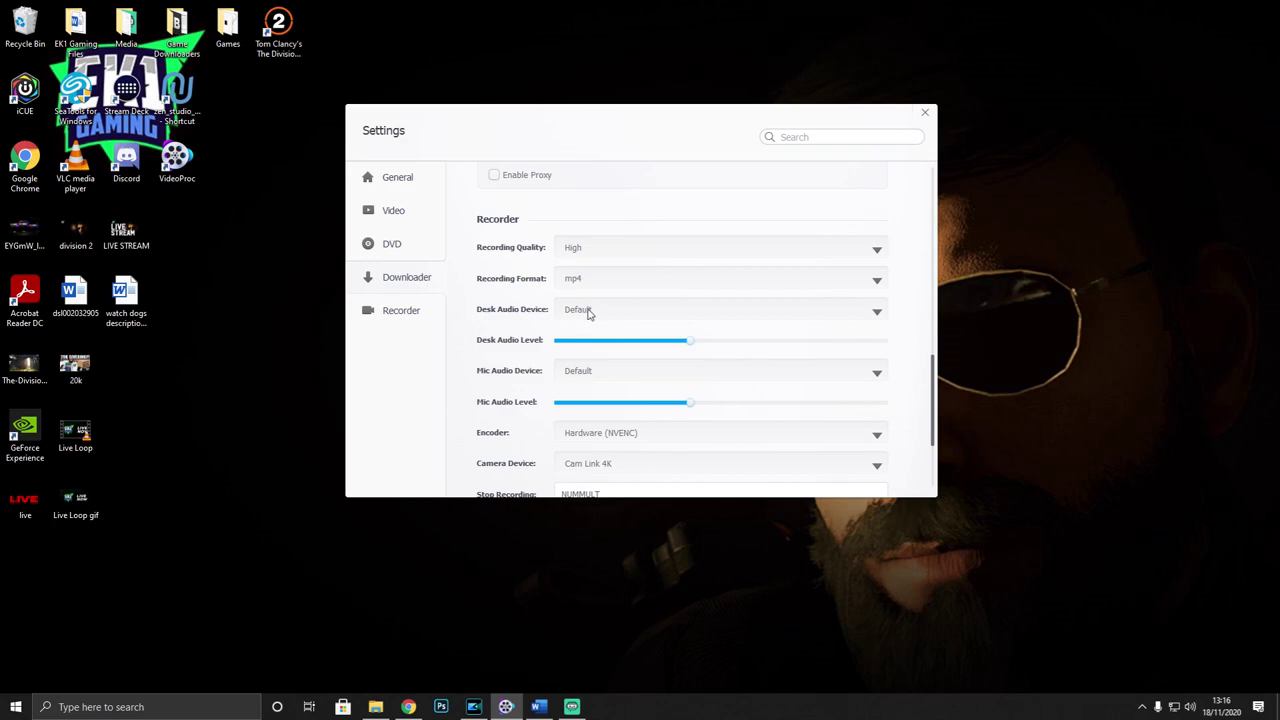
Look through the available desk audio and mic audio devices for the Recorder without choosing another one
{"action": "left_click", "coordinate": [589, 314]}
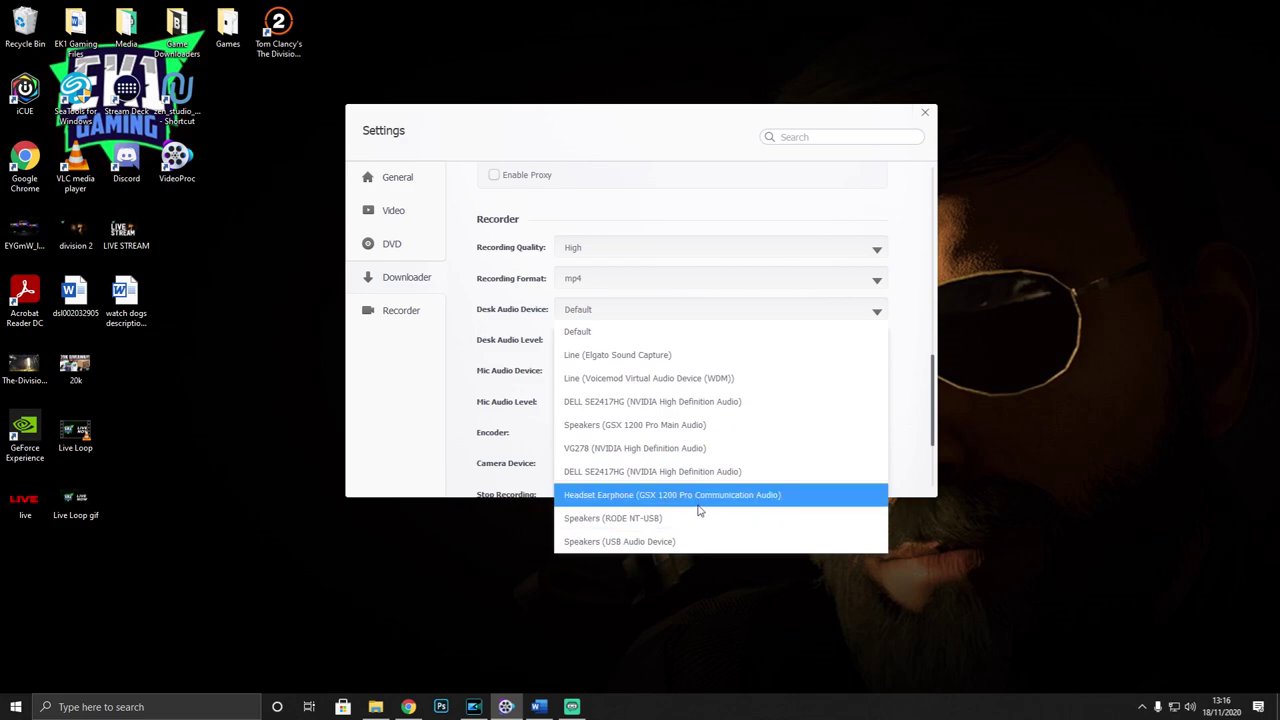
{"action": "left_click", "coordinate": [483, 332]}
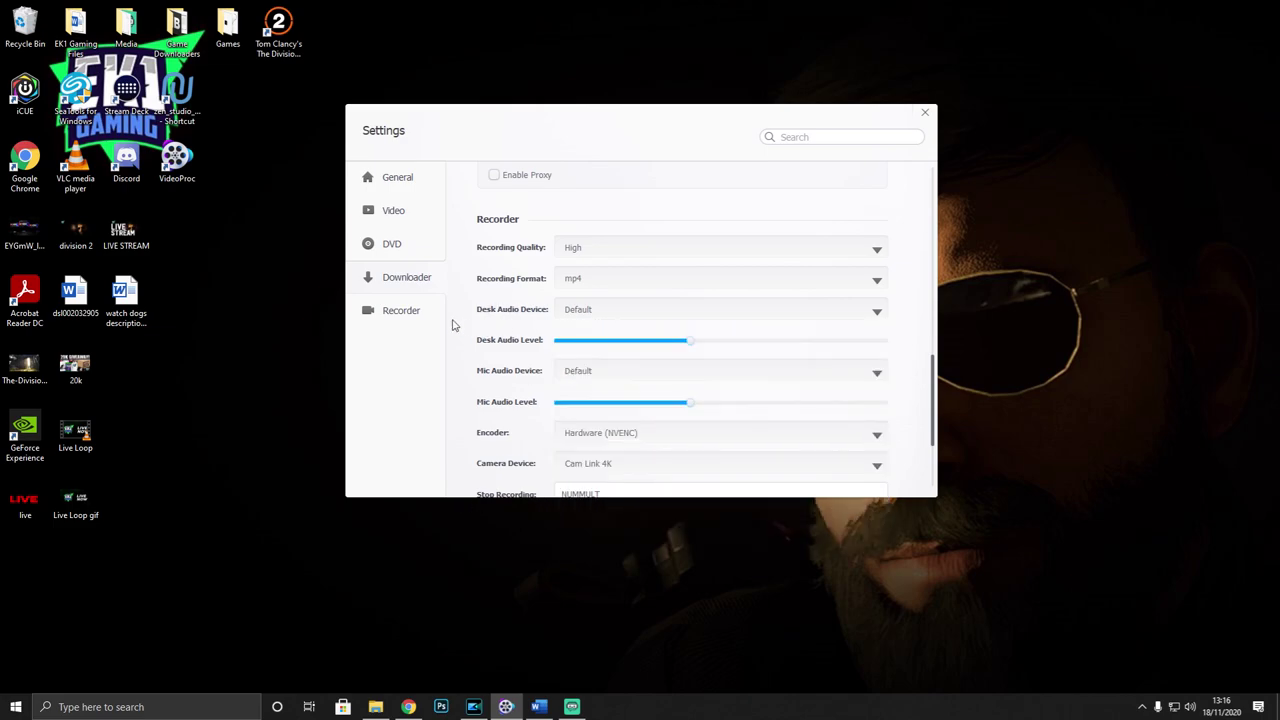
{"action": "scroll", "coordinate": [492, 376], "scroll_direction": "down", "scroll_amount": 1}
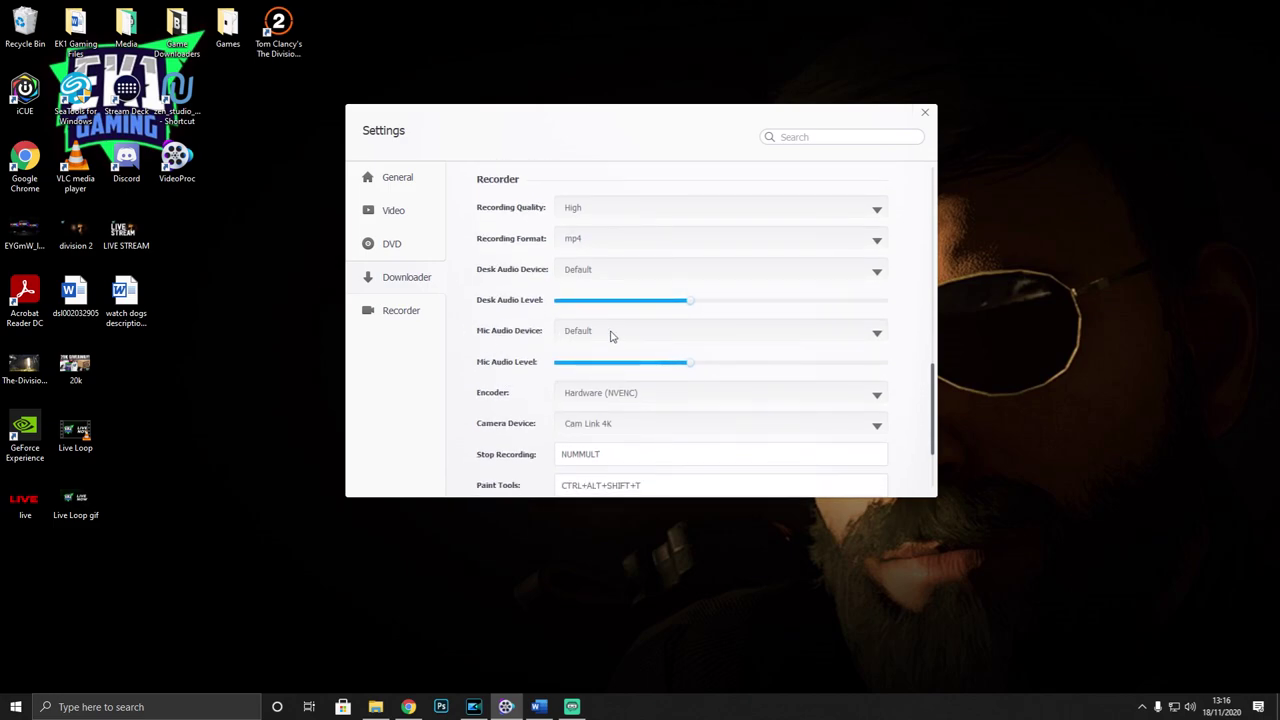
{"action": "left_click", "coordinate": [609, 334]}
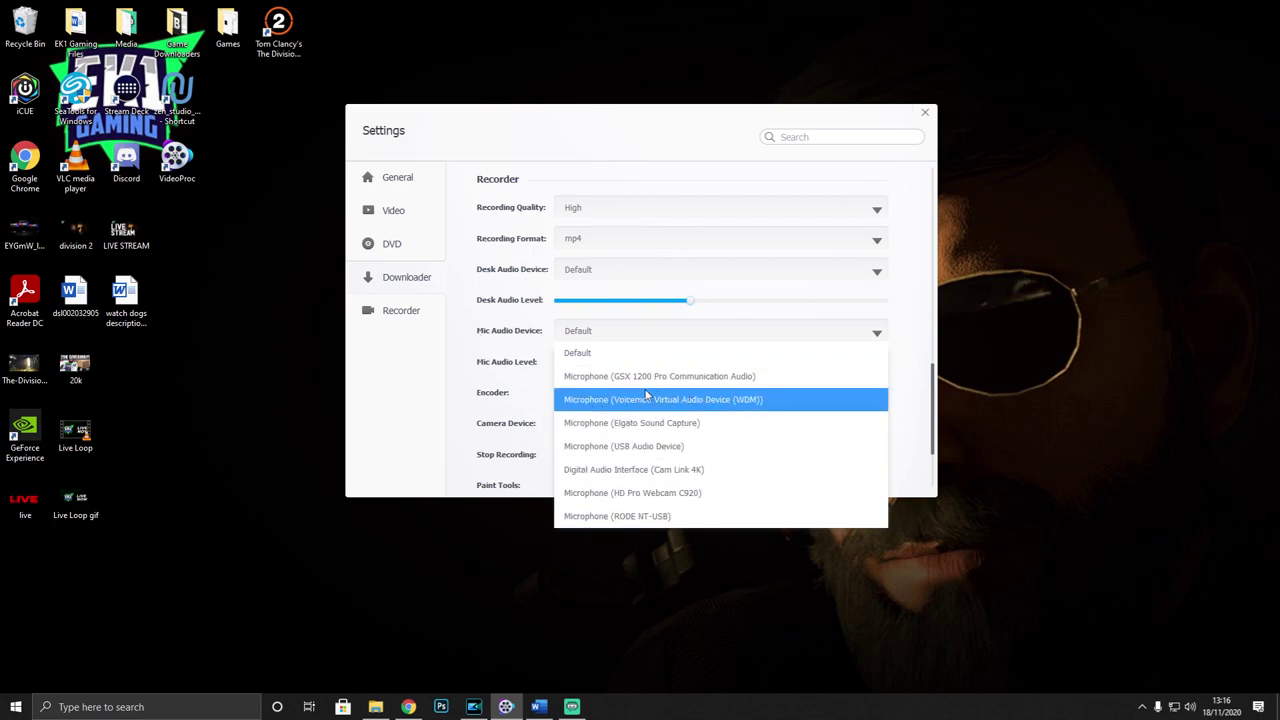
{"action": "left_click", "coordinate": [491, 370]}
Select Hardware (NVENC) as the Recorder's encoder and check which camera devices are available
{"action": "scroll", "coordinate": [505, 364], "scroll_direction": "down", "scroll_amount": 2}
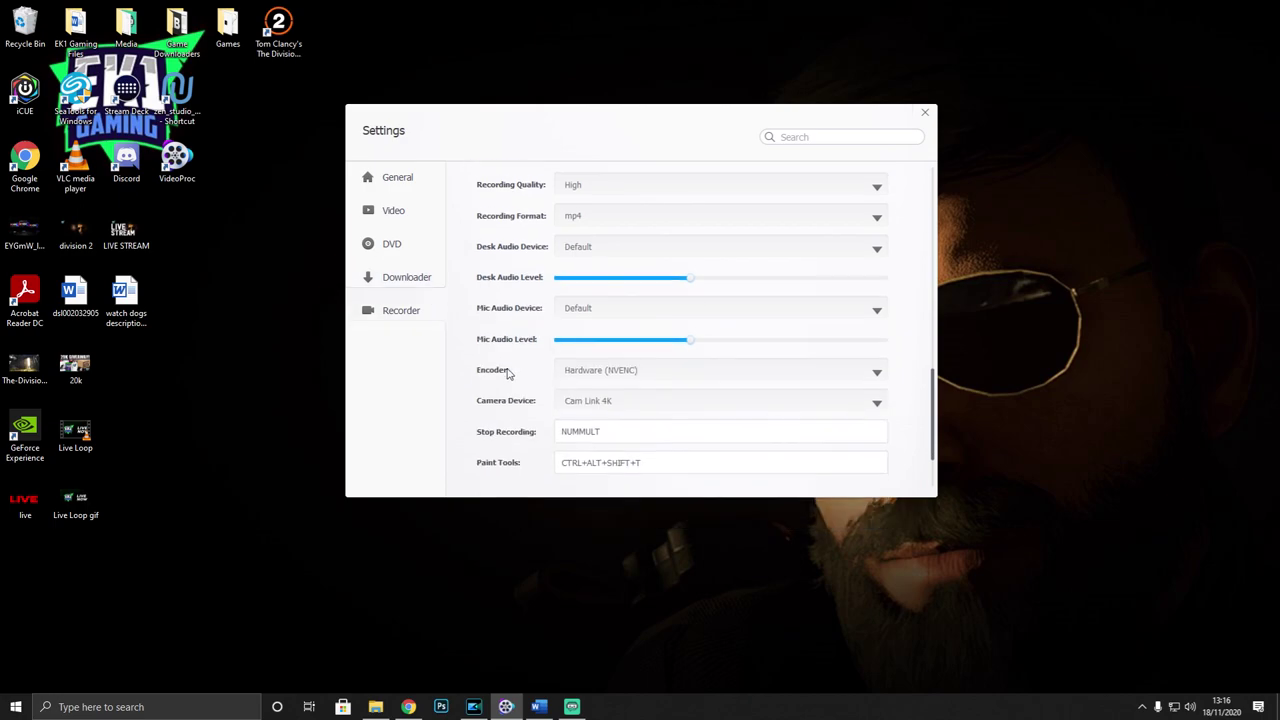
{"action": "left_click", "coordinate": [600, 317]}
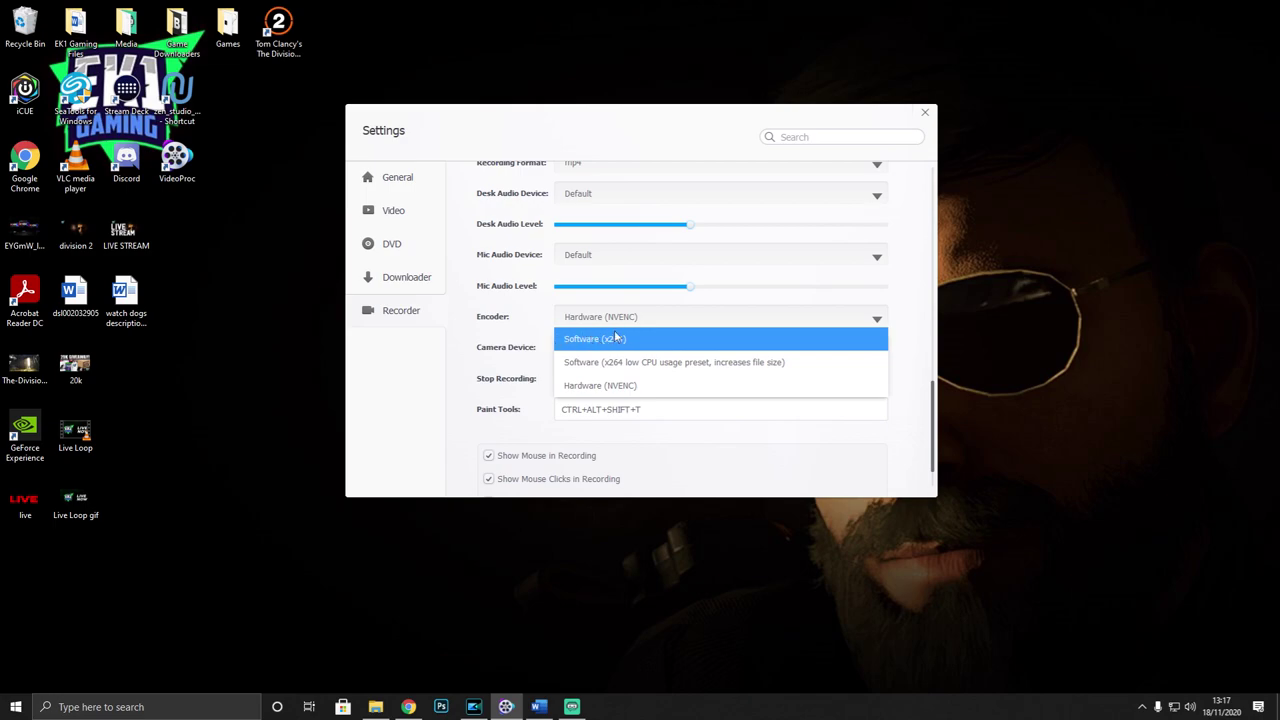
{"action": "left_click", "coordinate": [606, 388]}
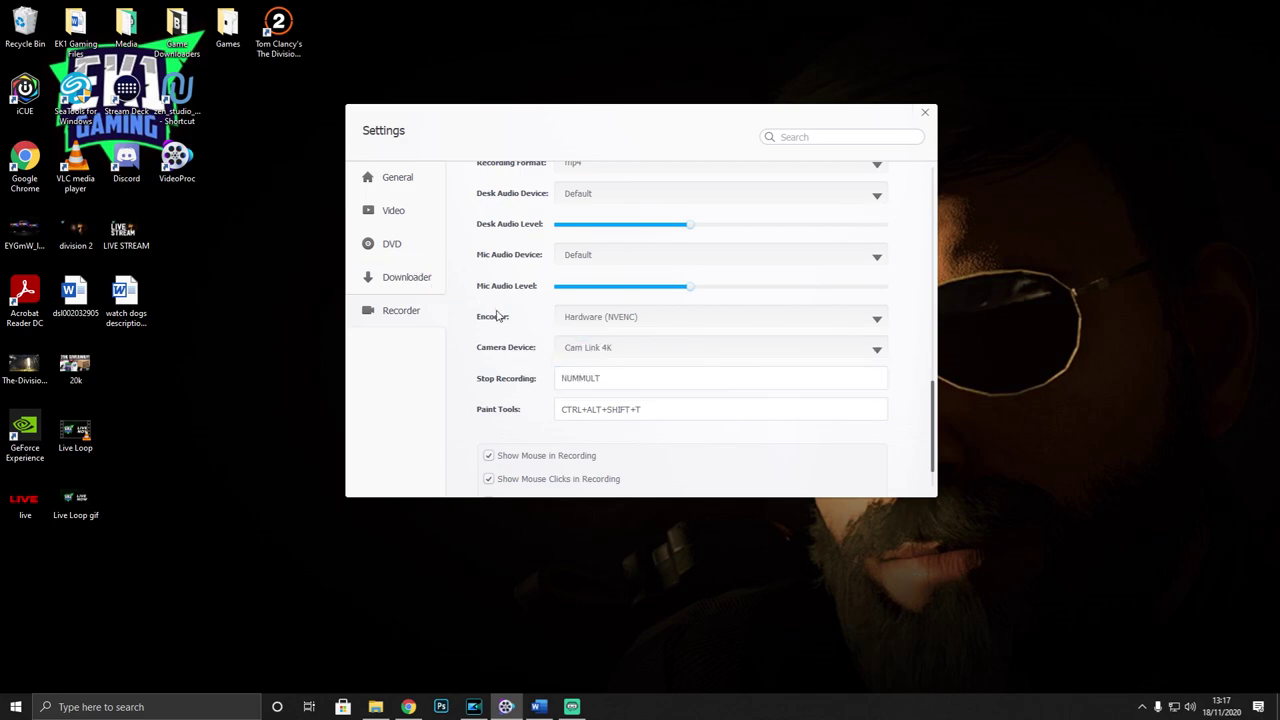
{"action": "left_click", "coordinate": [596, 352]}
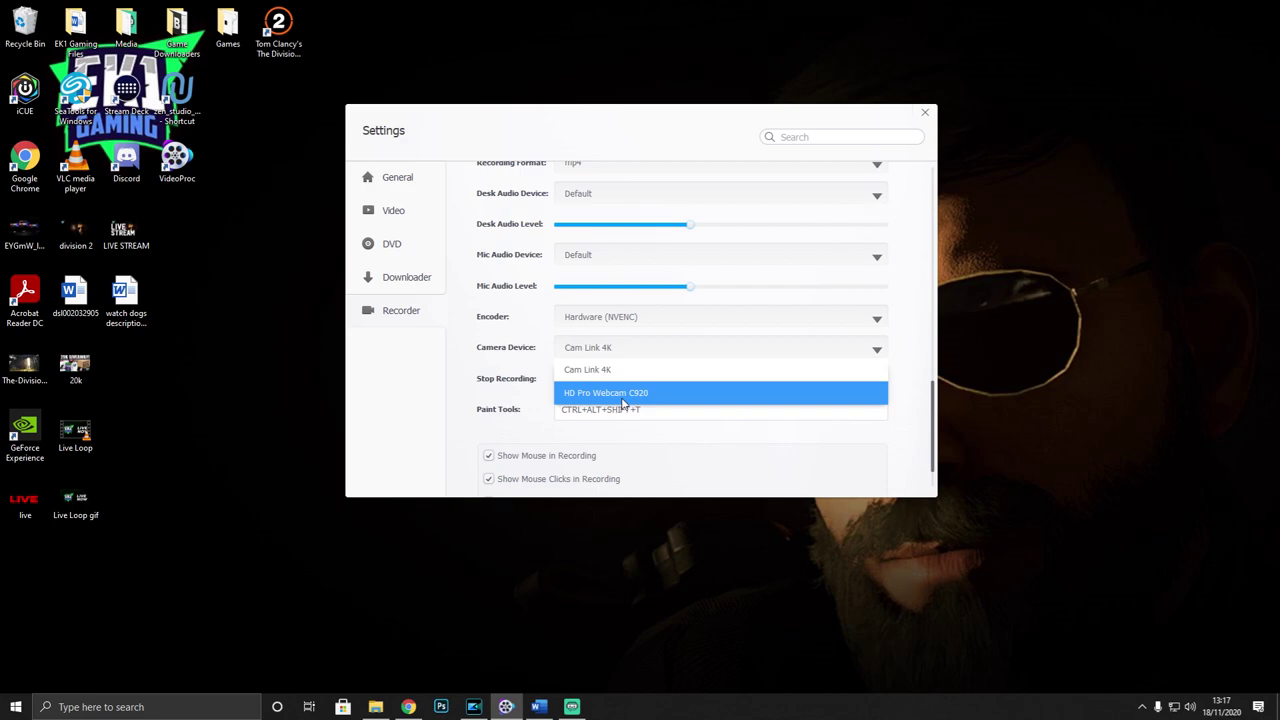
{"action": "left_click", "coordinate": [524, 383]}
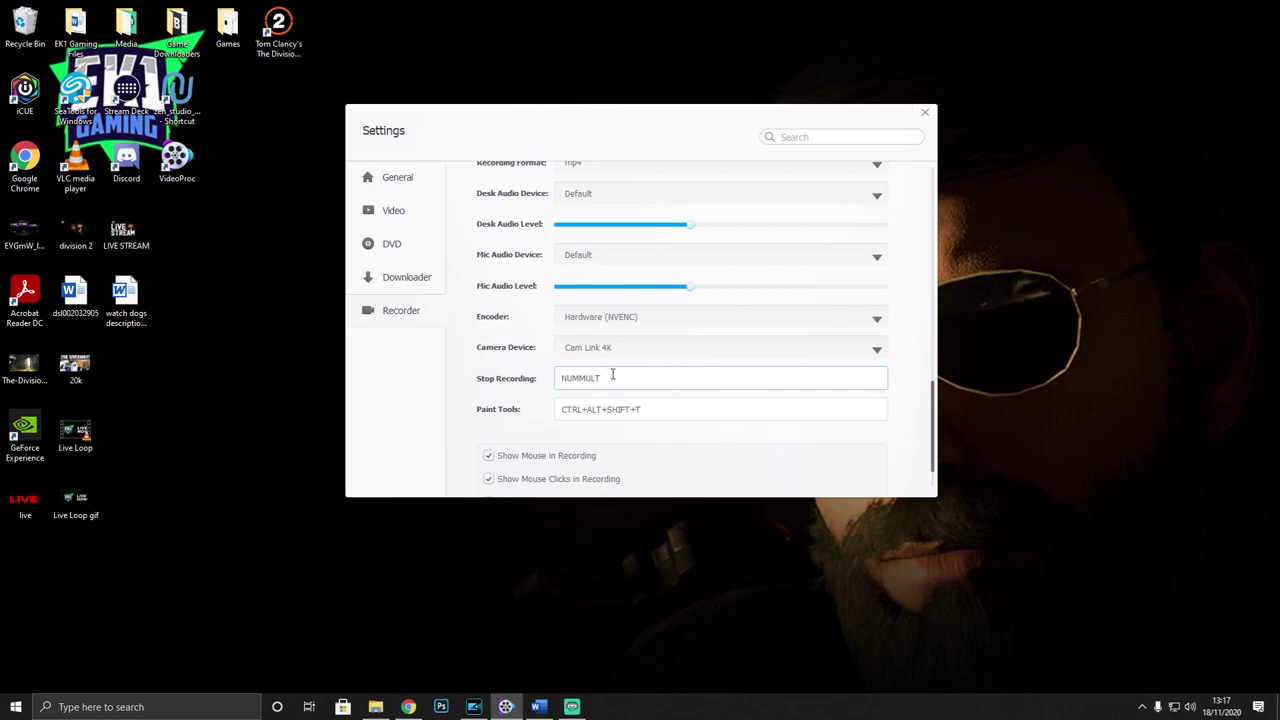
Review the Recorder's Stop Recording and Paint Tools shortcuts and the mouse, key and countdown display options
{"action": "scroll", "coordinate": [486, 358], "scroll_direction": "down", "scroll_amount": 2}
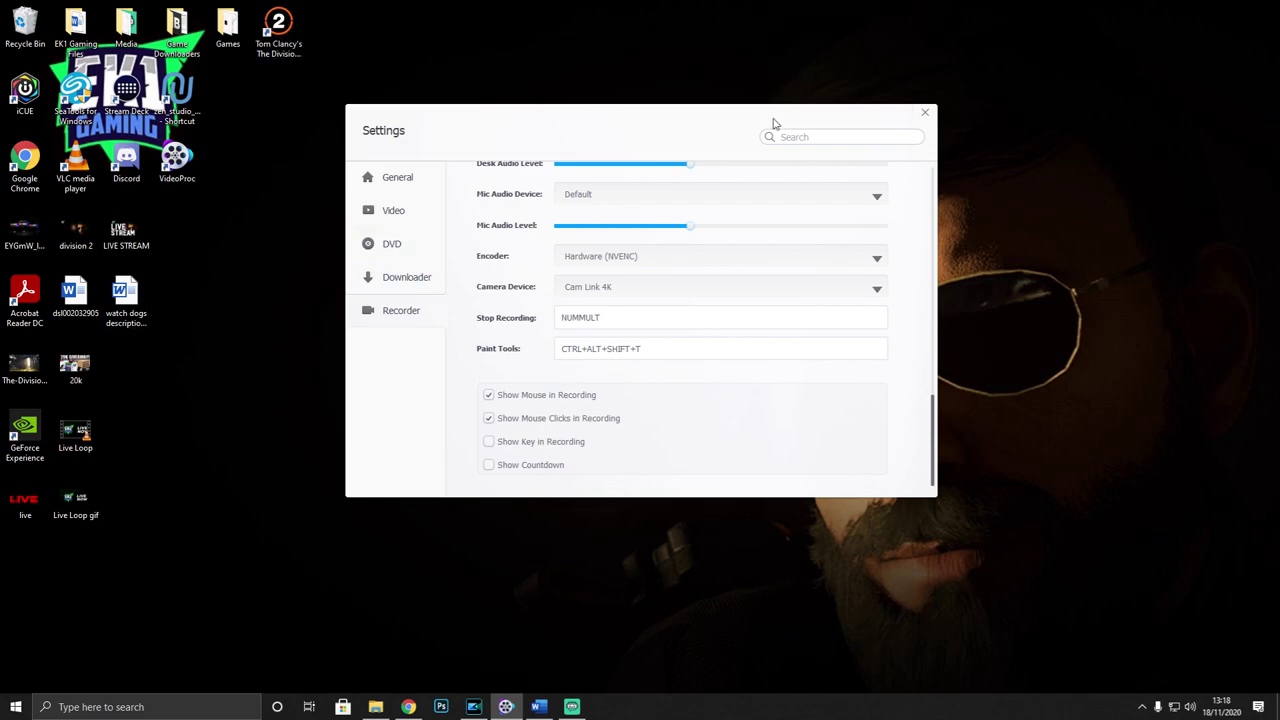
{"action": "left_click", "coordinate": [756, 321]}
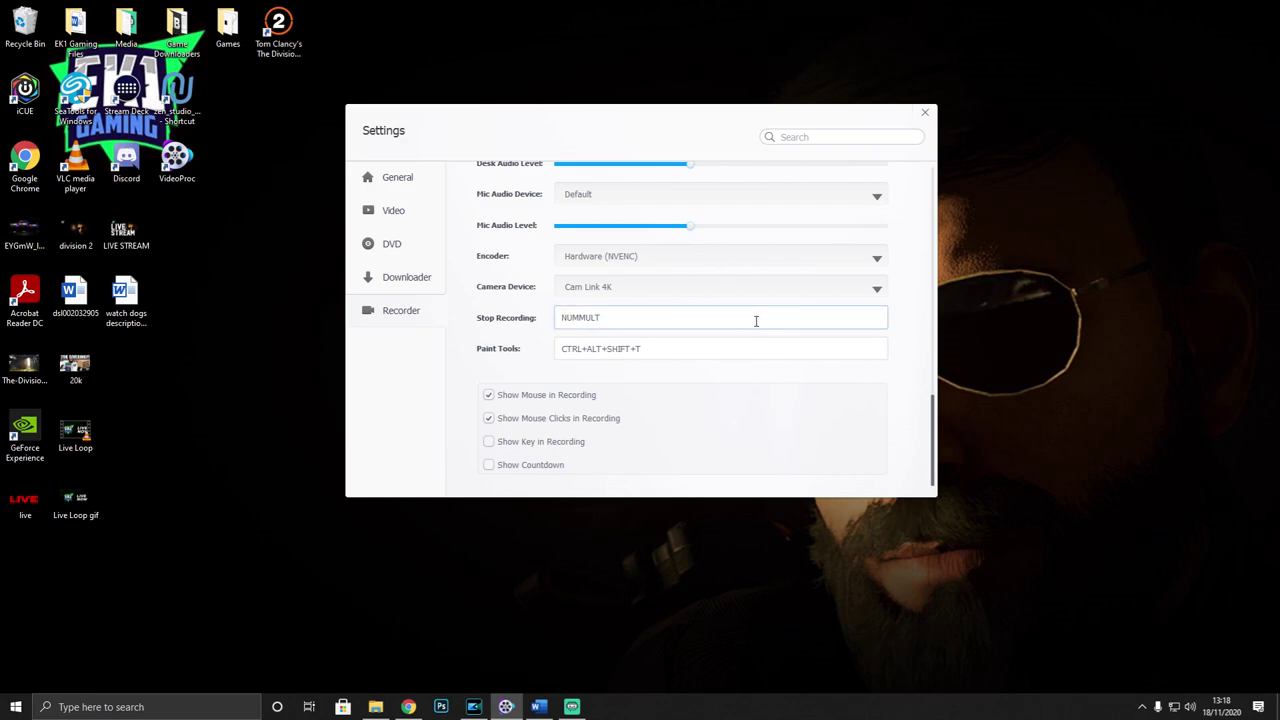
{"action": "left_click", "coordinate": [713, 348]}
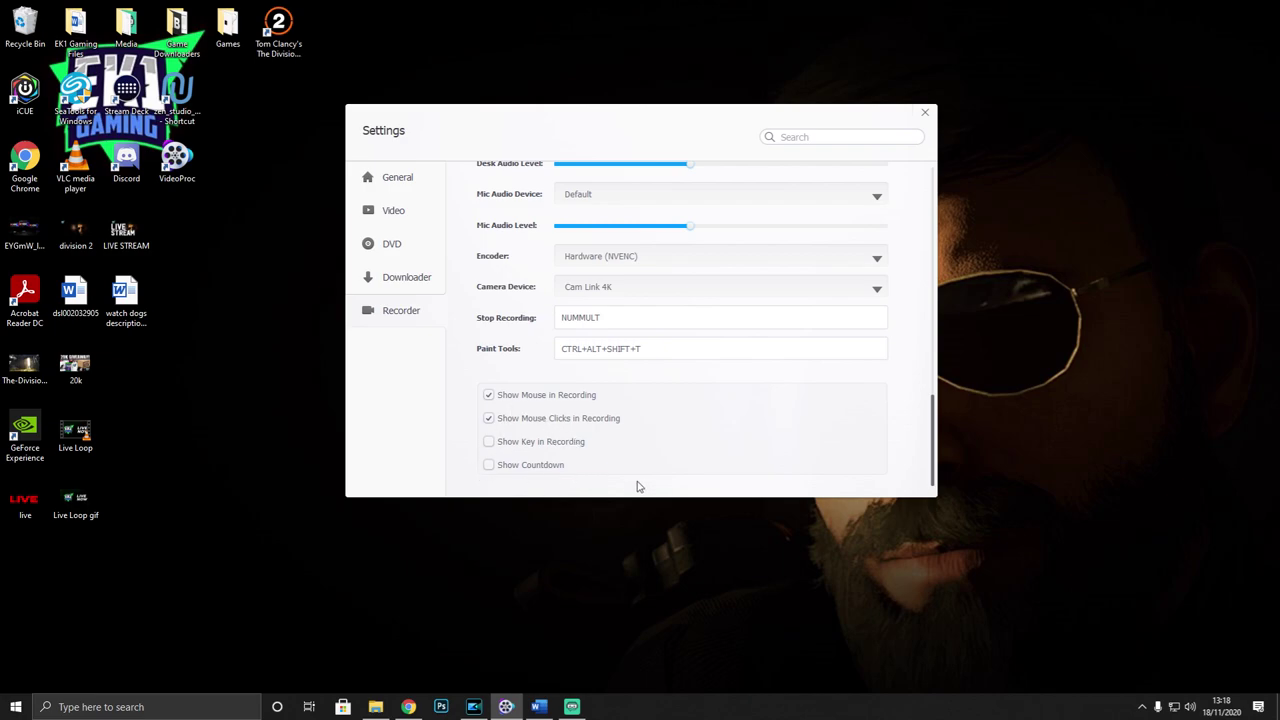
Close the settings and open the Video conversion module
{"action": "left_click", "coordinate": [925, 114]}
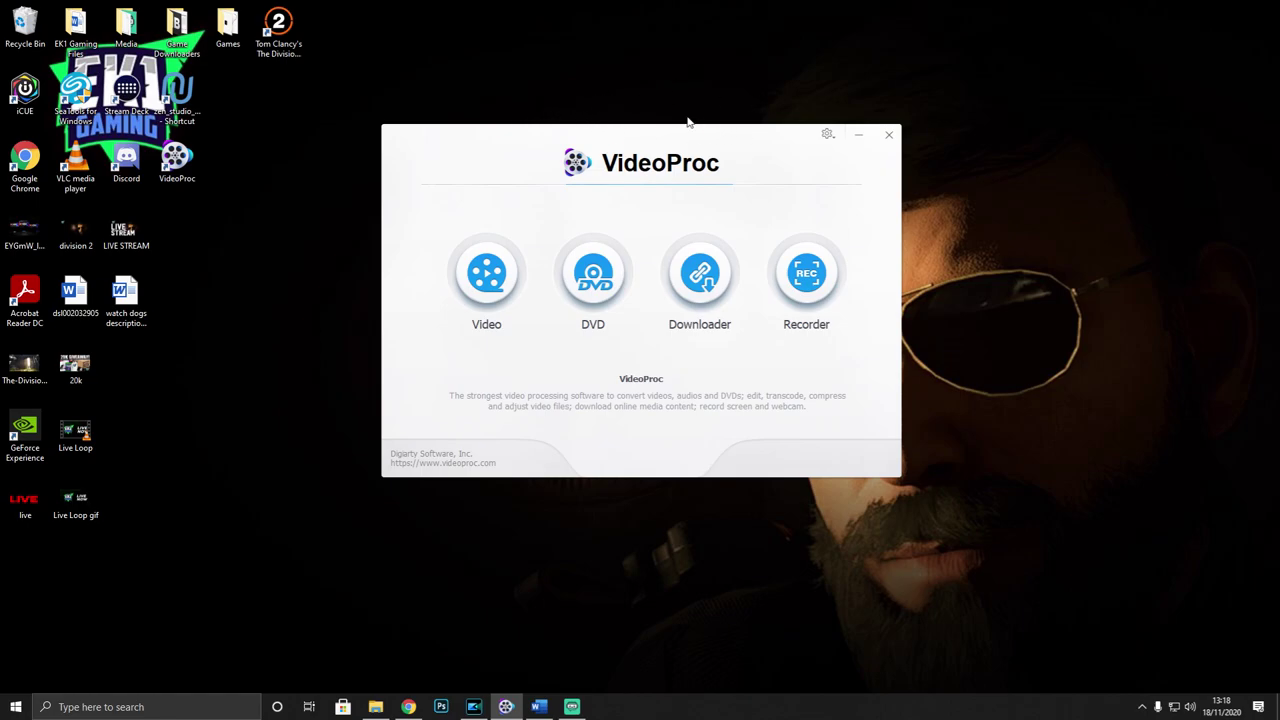
{"action": "left_click", "coordinate": [490, 280]}
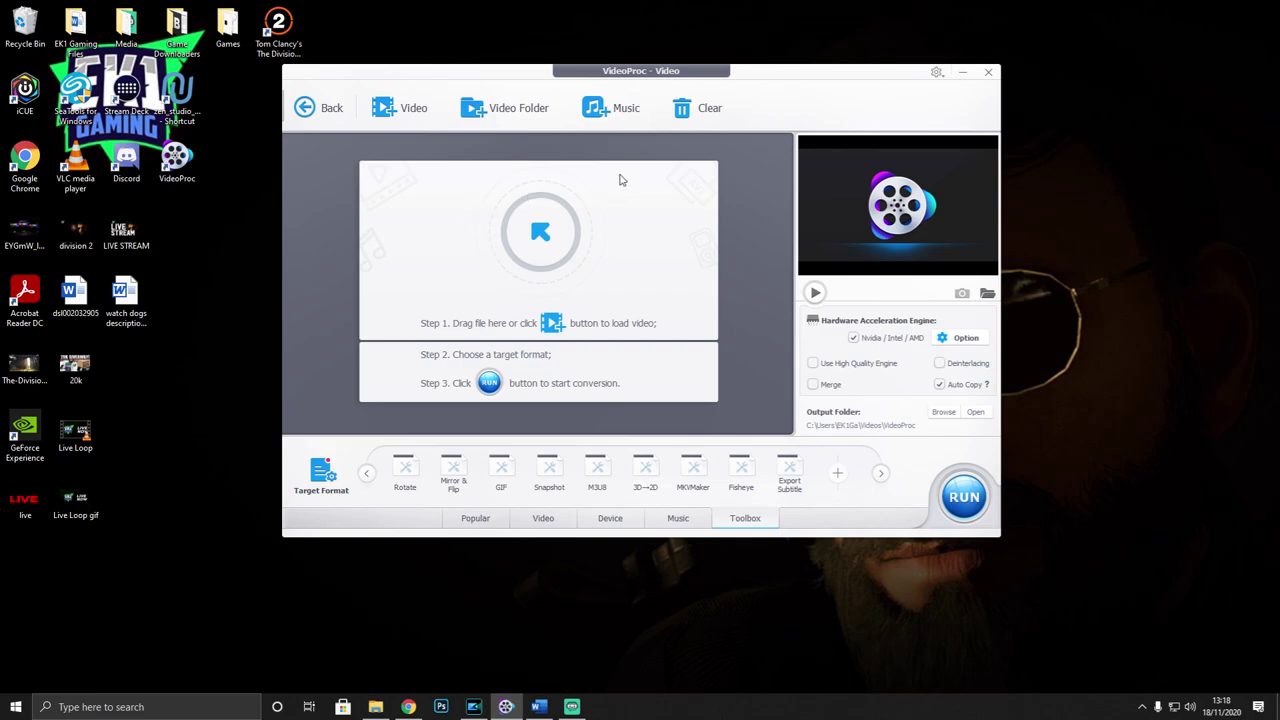
Look back through the conversion and editing tools offered in the Toolbox
{"action": "left_click", "coordinate": [367, 475]}
{"action": "left_click", "coordinate": [367, 476]}
{"action": "left_click", "coordinate": [367, 476]}
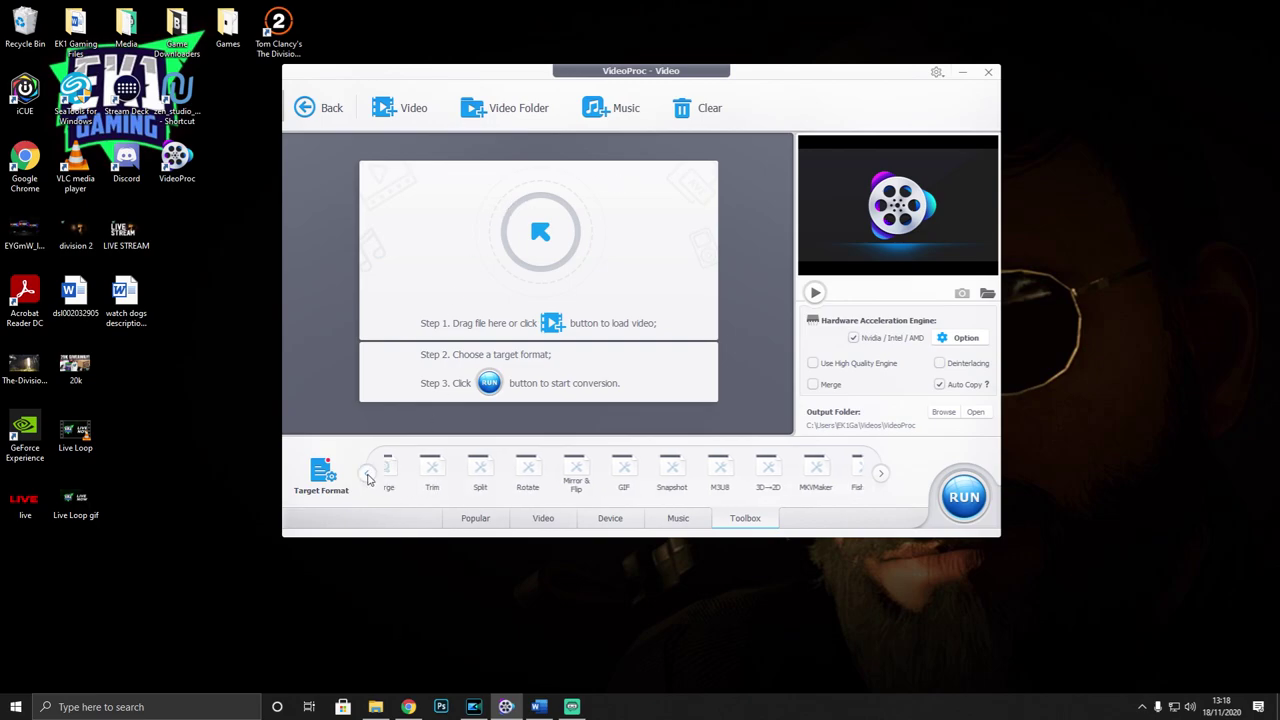
{"action": "left_click", "coordinate": [367, 476]}
{"action": "left_click", "coordinate": [367, 476]}
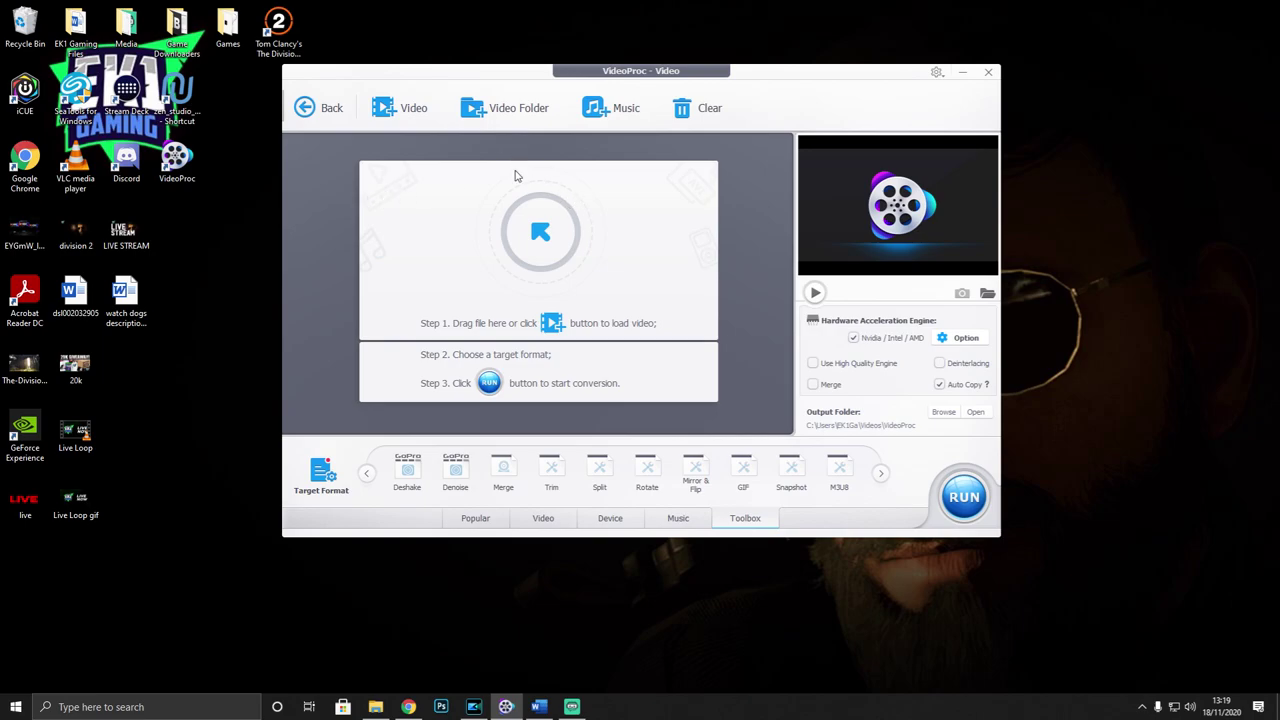
Load the Destiny 2 2020.11.11 - 03.33.08.09.DVR recording and open its effects editor
{"action": "left_click", "coordinate": [385, 108]}
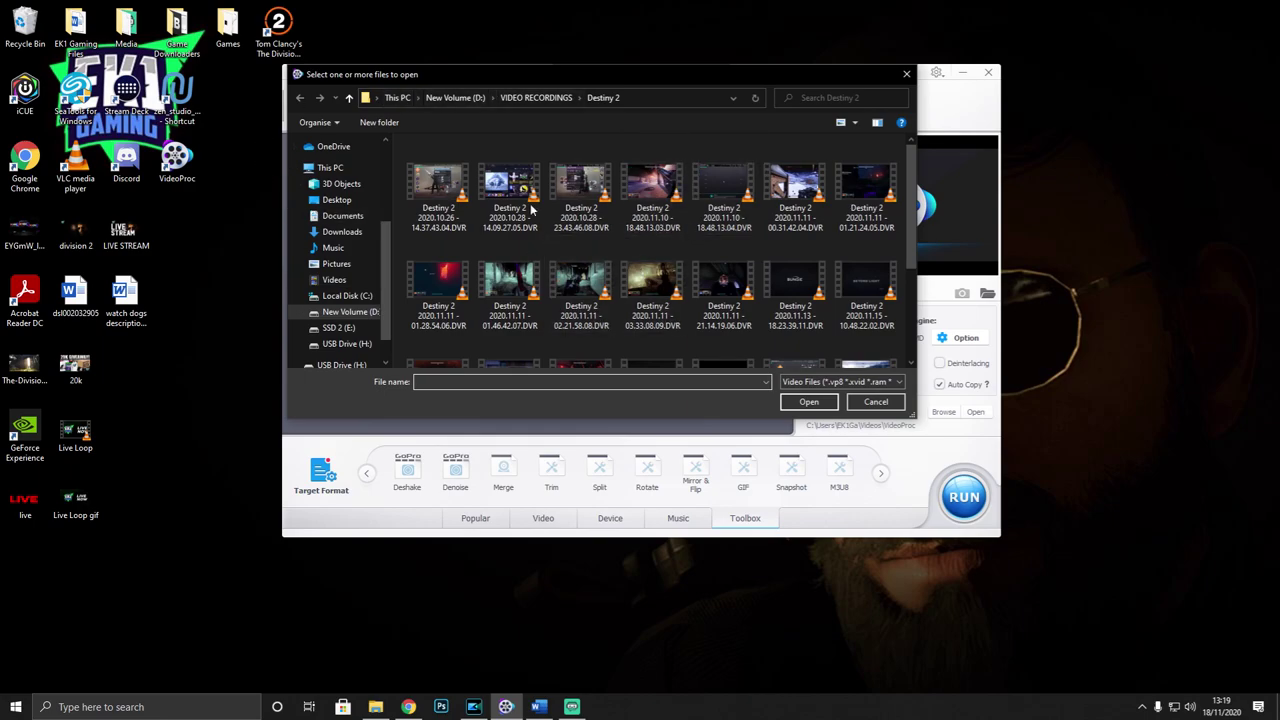
{"action": "double_click", "coordinate": [653, 277]}
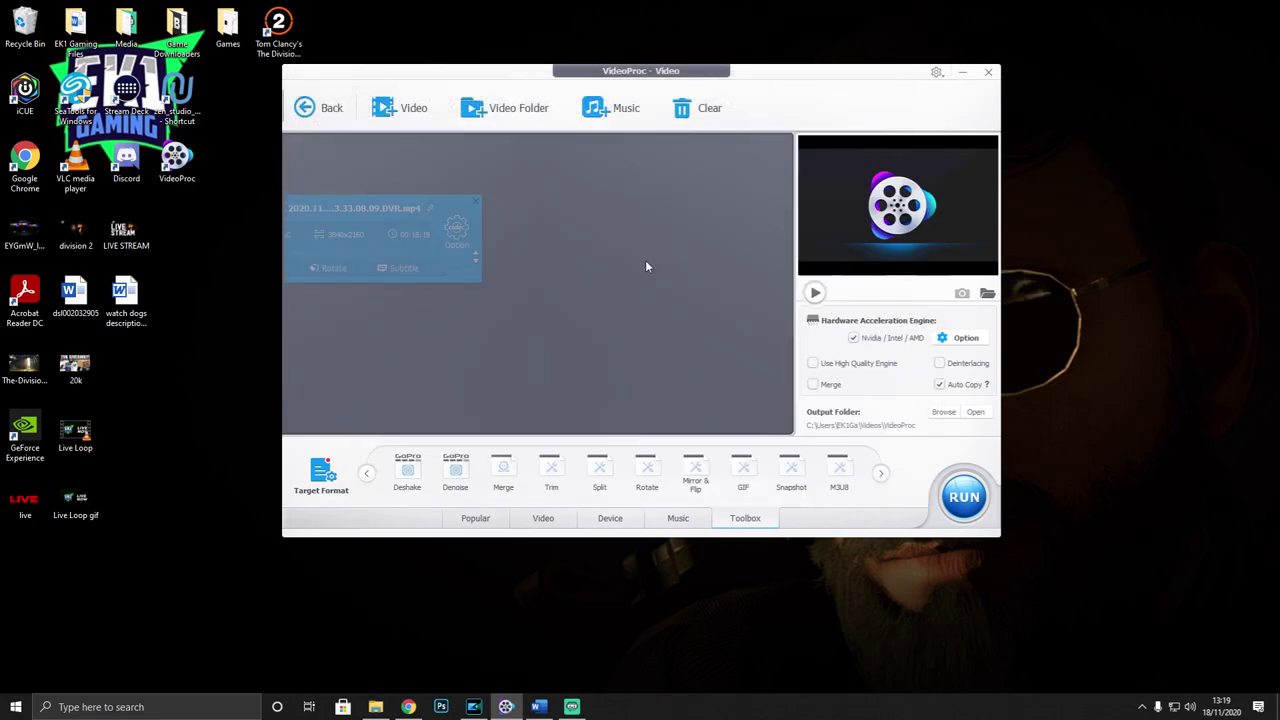
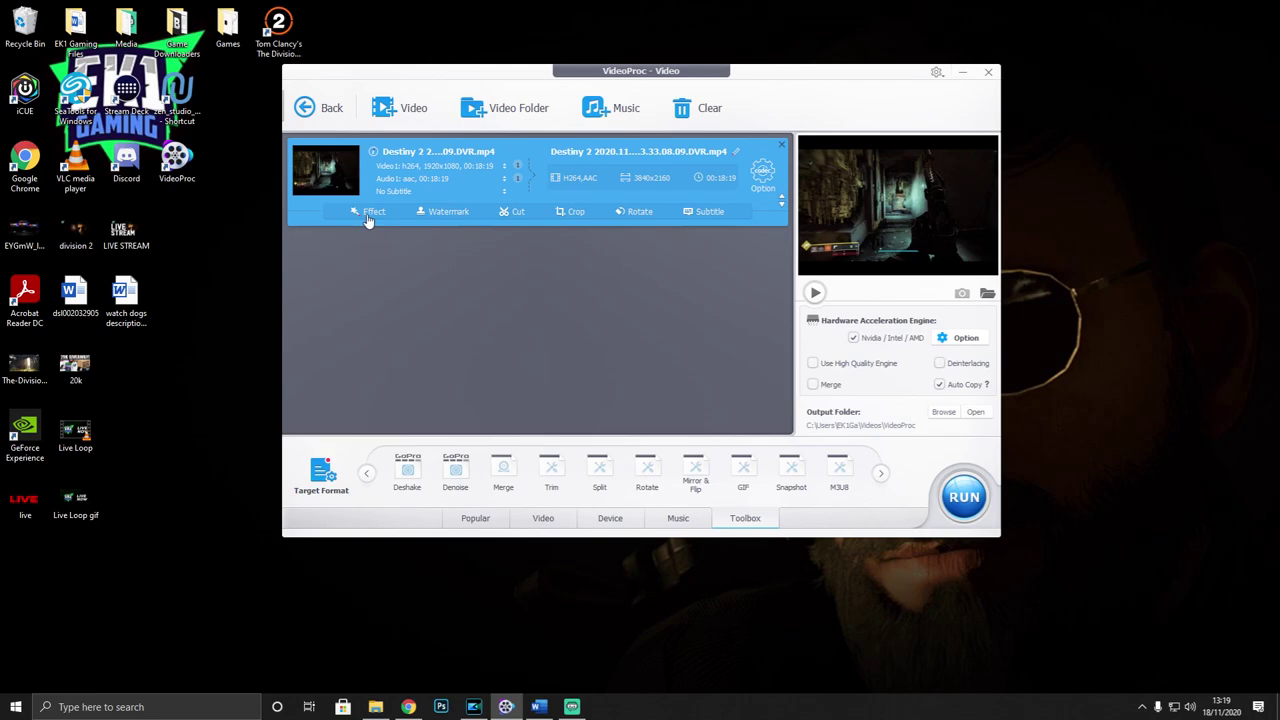
{"action": "left_click", "coordinate": [372, 212]}
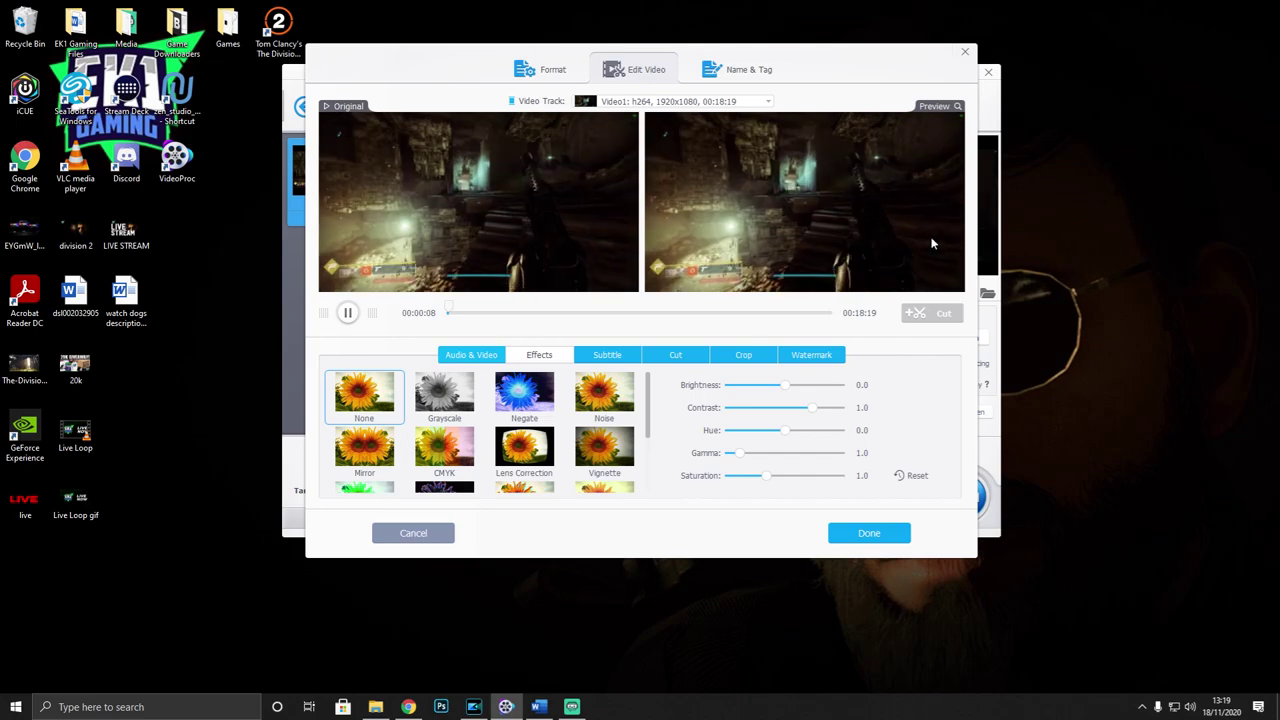
Pause and resume the clip's playback to compare the original and preview images
{"action": "left_click", "coordinate": [348, 313]}
{"action": "left_click", "coordinate": [348, 313]}
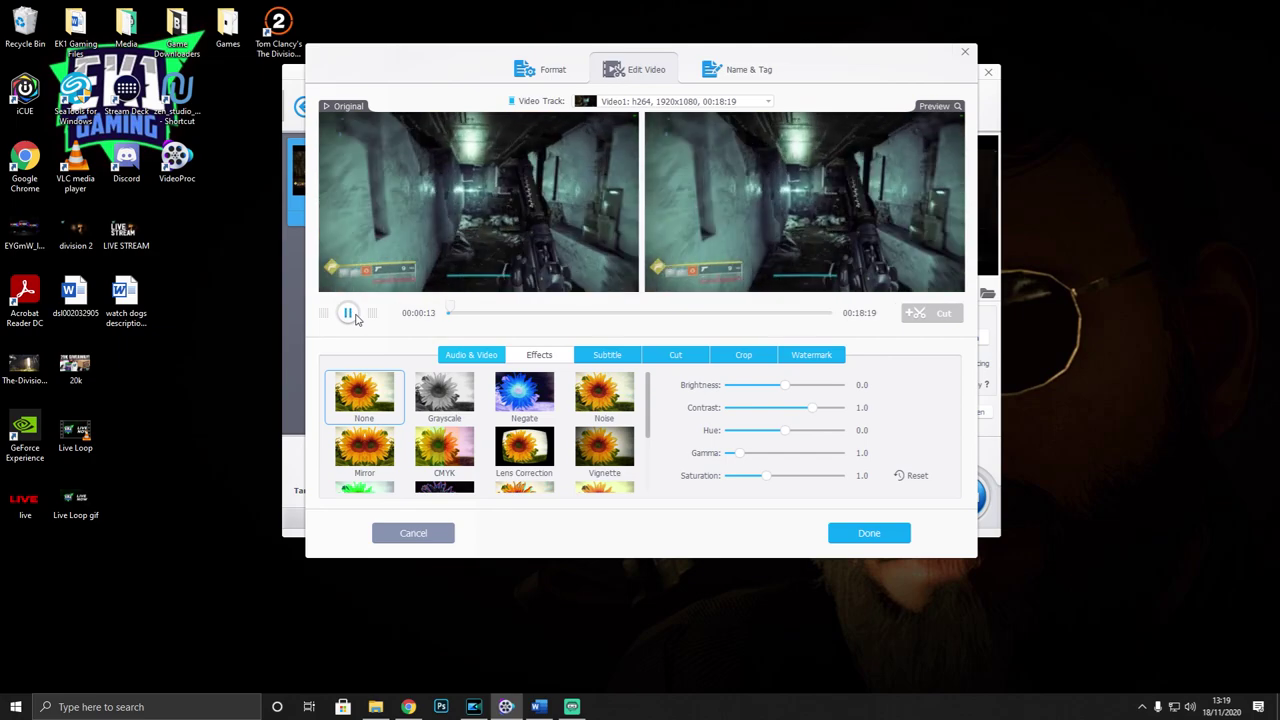
{"action": "left_click", "coordinate": [348, 313]}
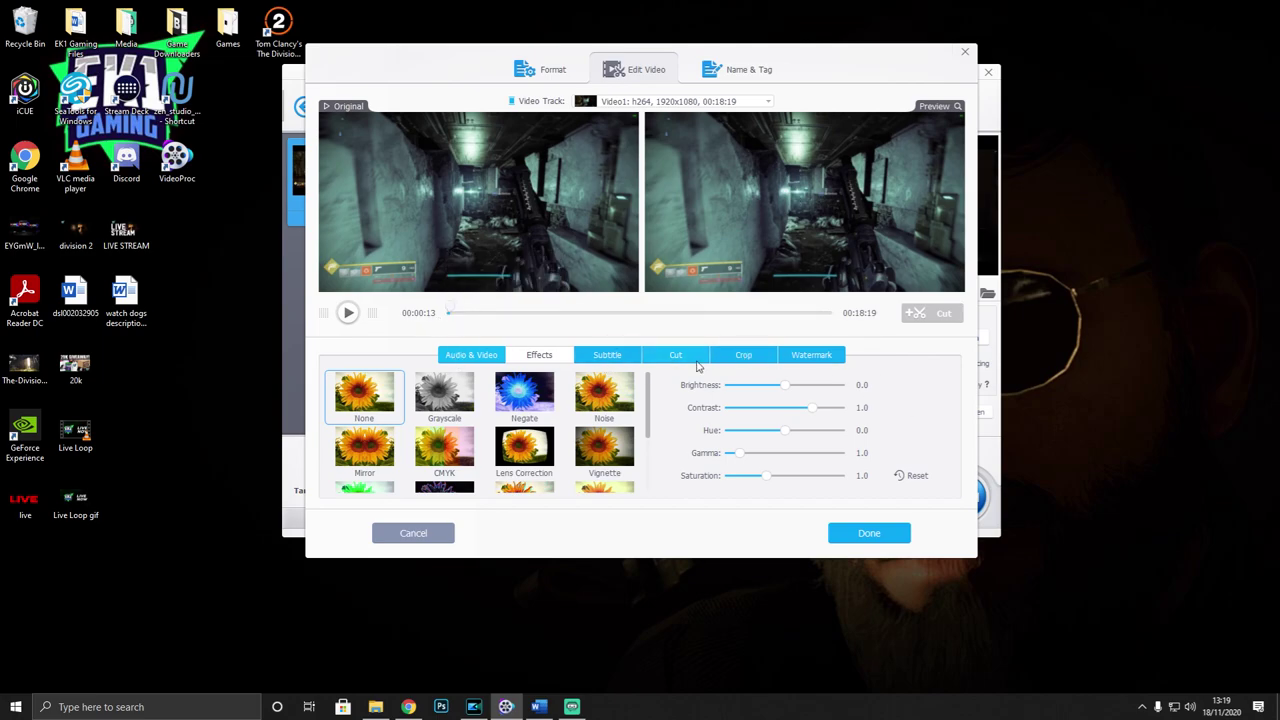
{"action": "left_click", "coordinate": [348, 314]}
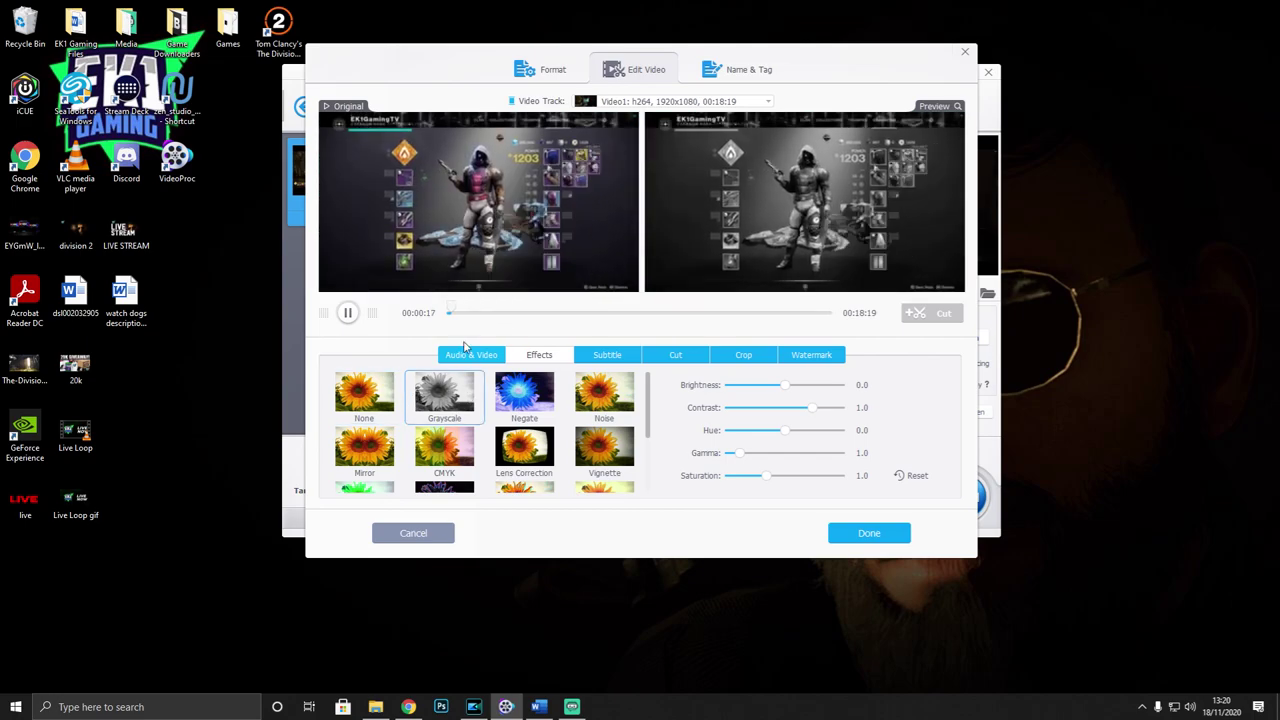
Try the Negate, Noise, Mirror, CMYK, Lens Correction, Vignette and Technicolor effects on the clip, settling on Blur
{"action": "left_click", "coordinate": [539, 395]}
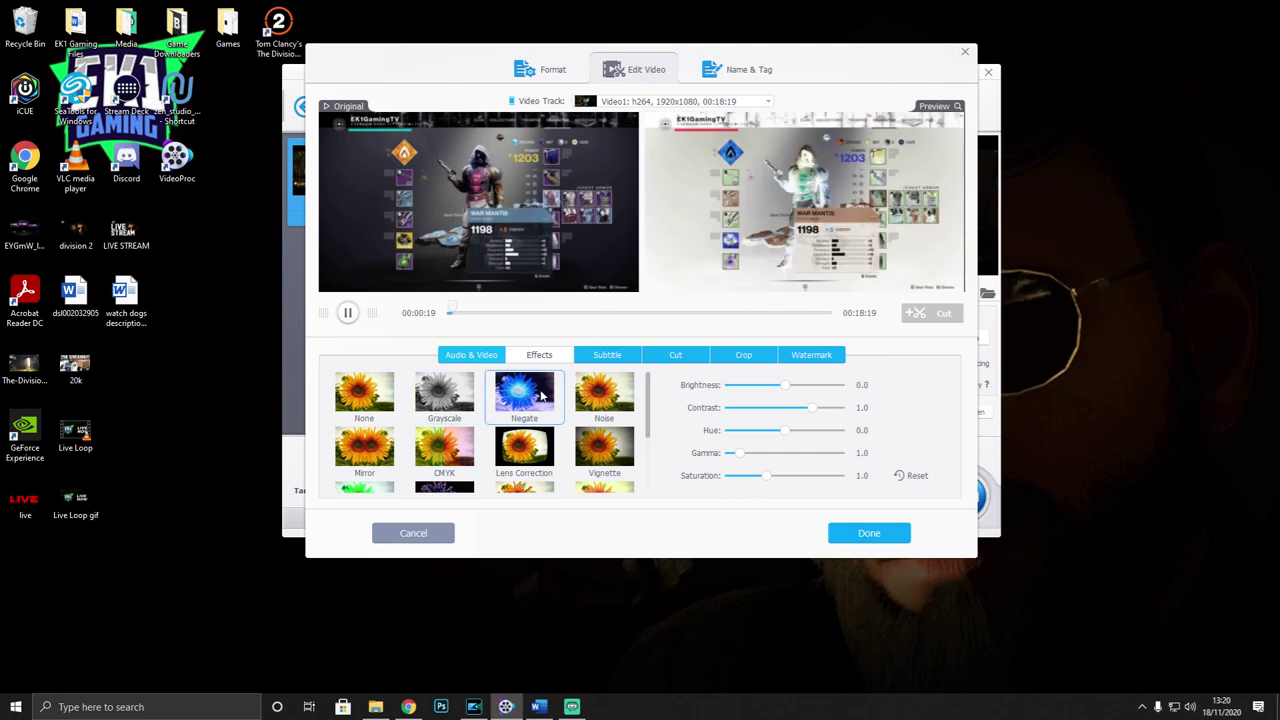
{"action": "left_click", "coordinate": [585, 400]}
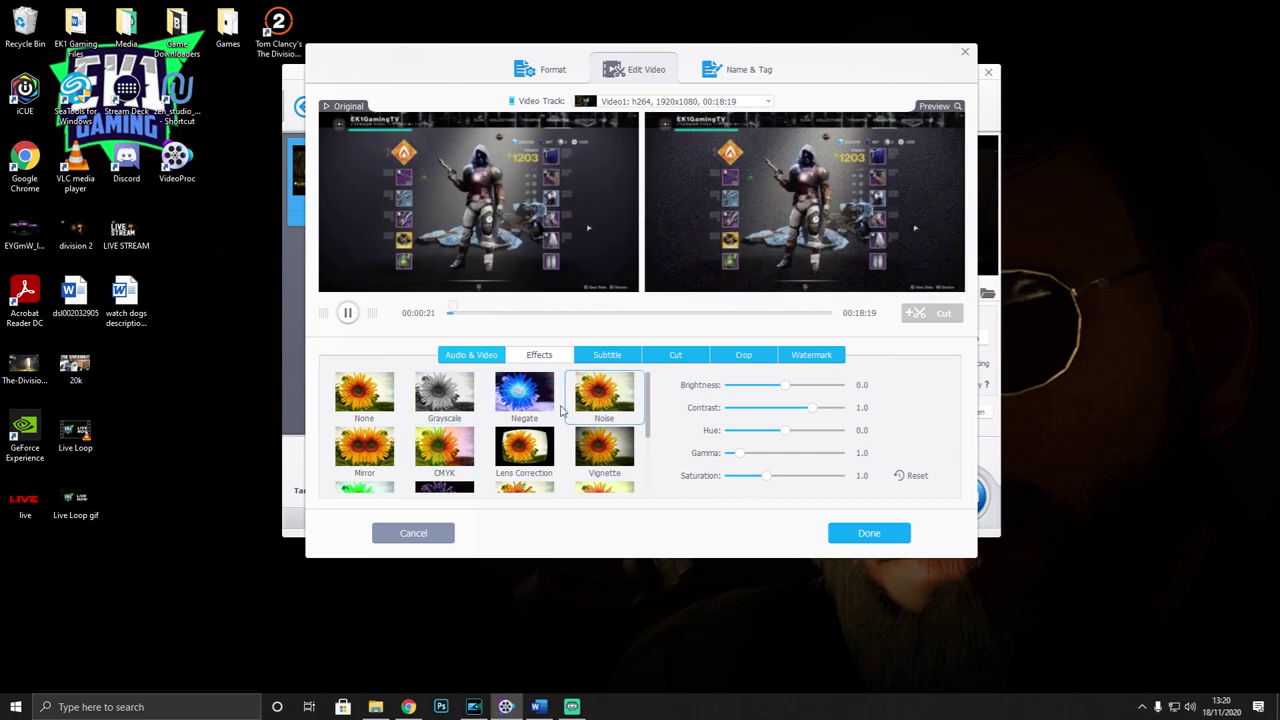
{"action": "left_click", "coordinate": [385, 453]}
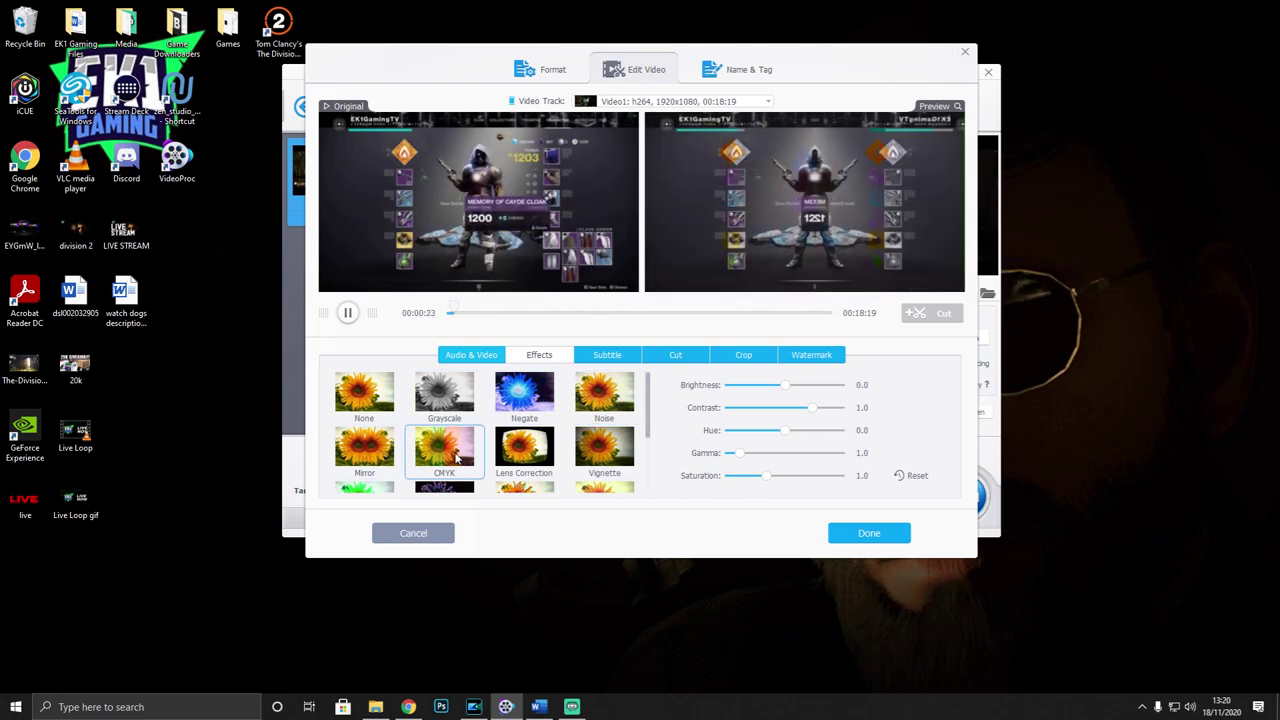
{"action": "scroll", "coordinate": [470, 452], "scroll_direction": "down", "scroll_amount": 1}
{"action": "scroll", "coordinate": [540, 415], "scroll_direction": "up", "scroll_amount": 1}
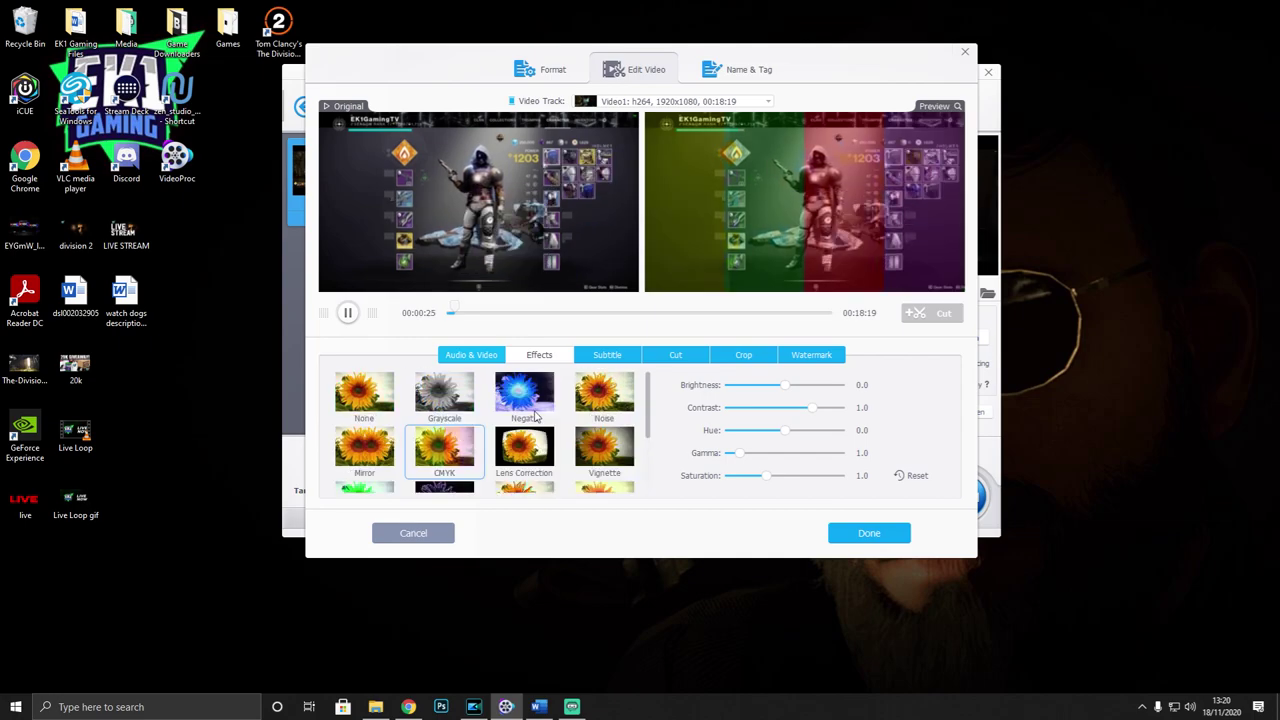
{"action": "left_click", "coordinate": [540, 450]}
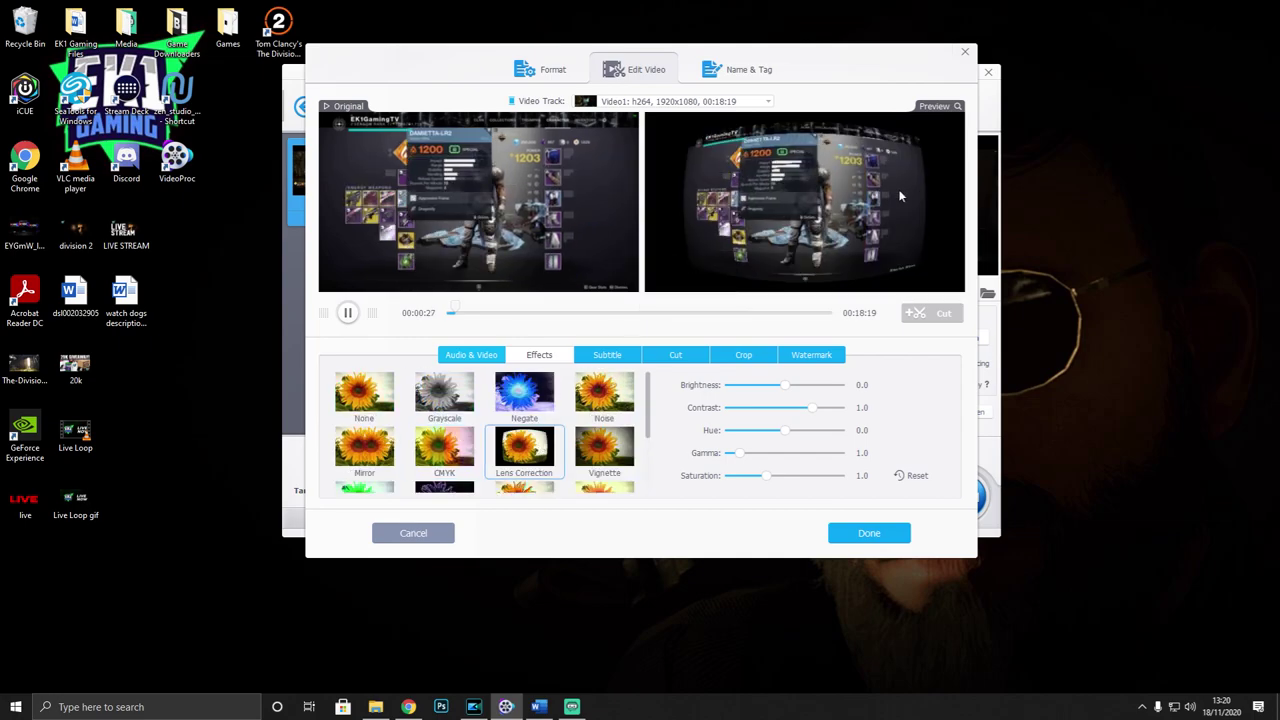
{"action": "scroll", "coordinate": [620, 455], "scroll_direction": "down", "scroll_amount": 2}
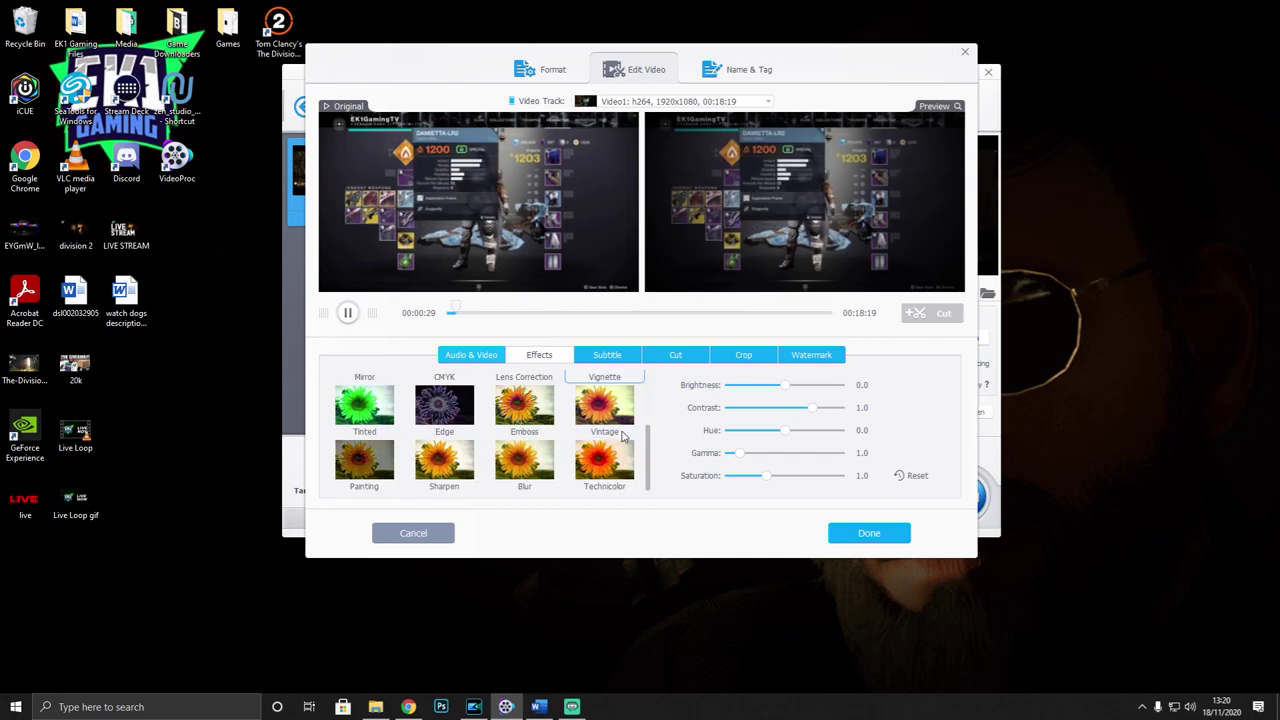
{"action": "left_click", "coordinate": [622, 476]}
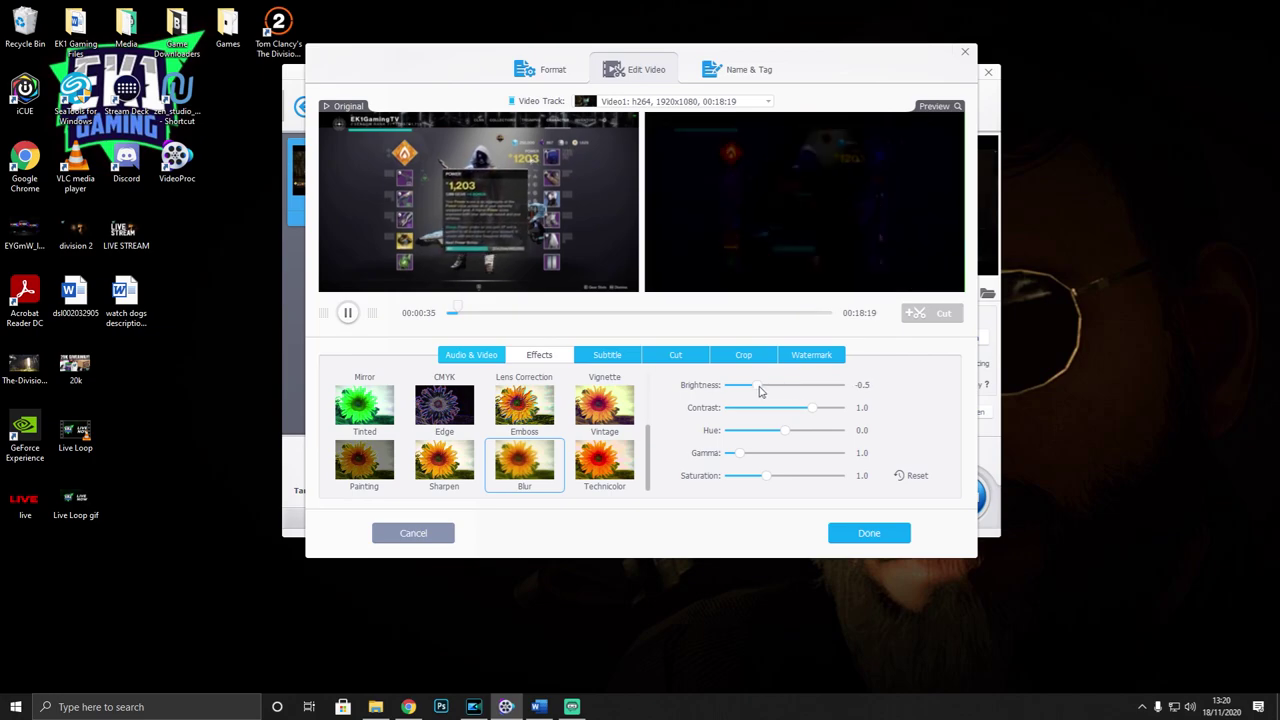
Set the clip's contrast to -2.0 and hue to -97.0, check the subtitle options, and apply the edits
{"action": "left_click_drag", "start_coordinate": [787, 391], "coordinate": [755, 430]}
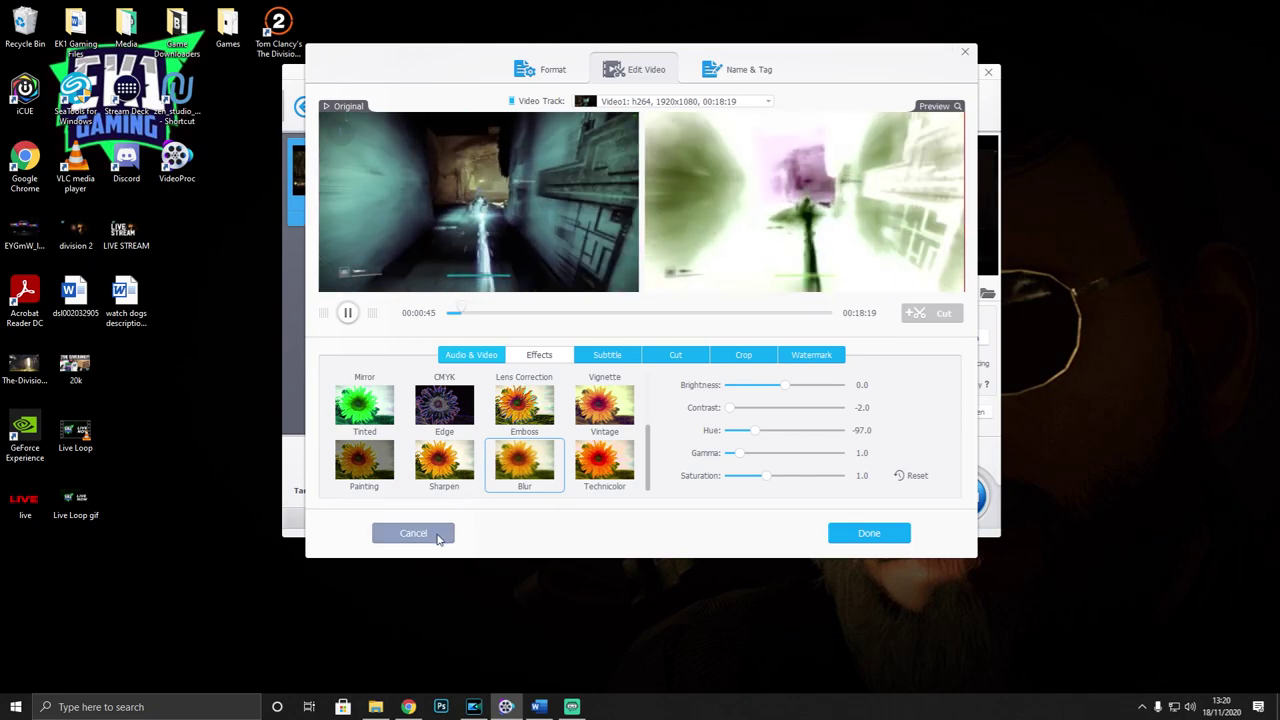
{"action": "left_click", "coordinate": [586, 358]}
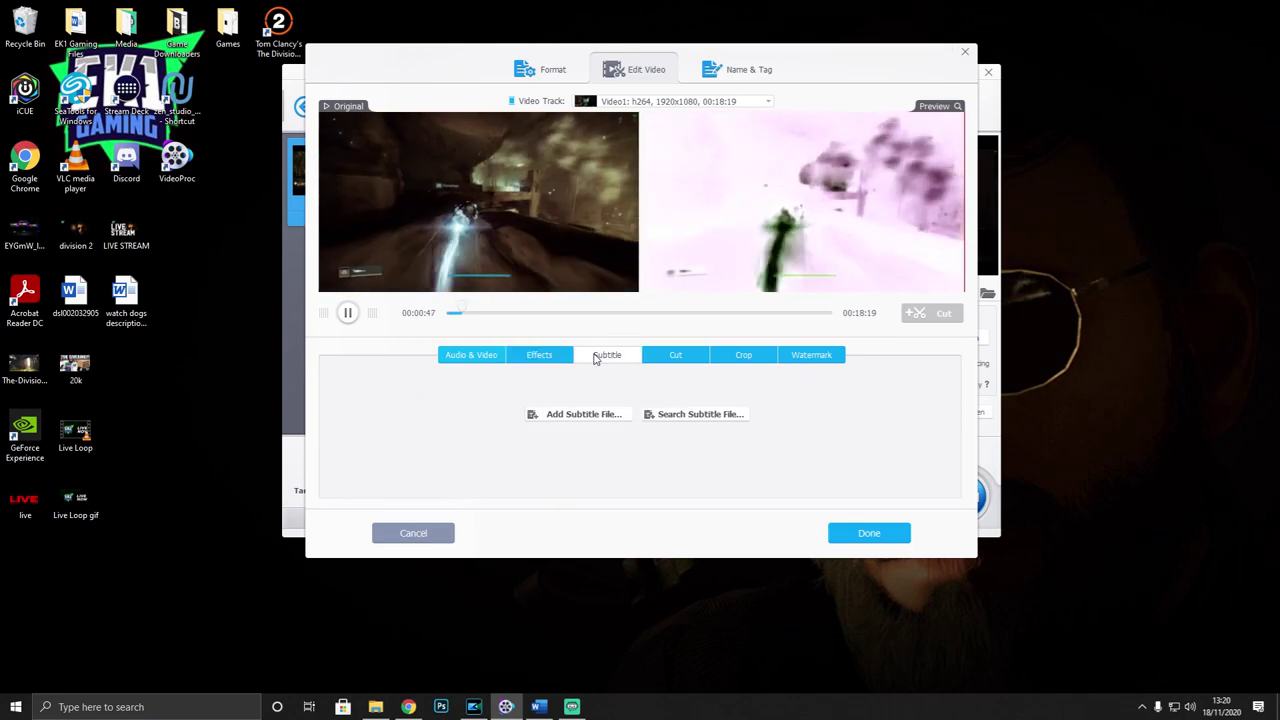
{"action": "left_click", "coordinate": [870, 533]}
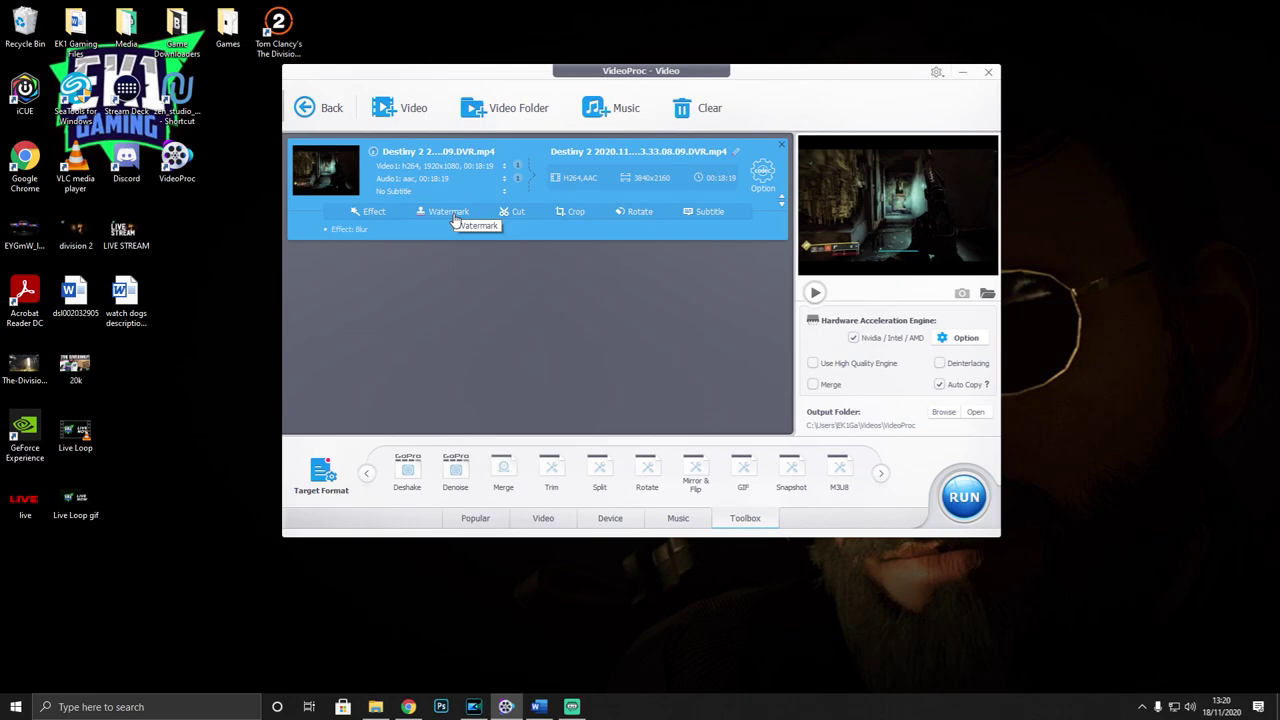
Enable a watermark on the clip with the text "eohfo"
{"action": "left_click", "coordinate": [450, 212]}
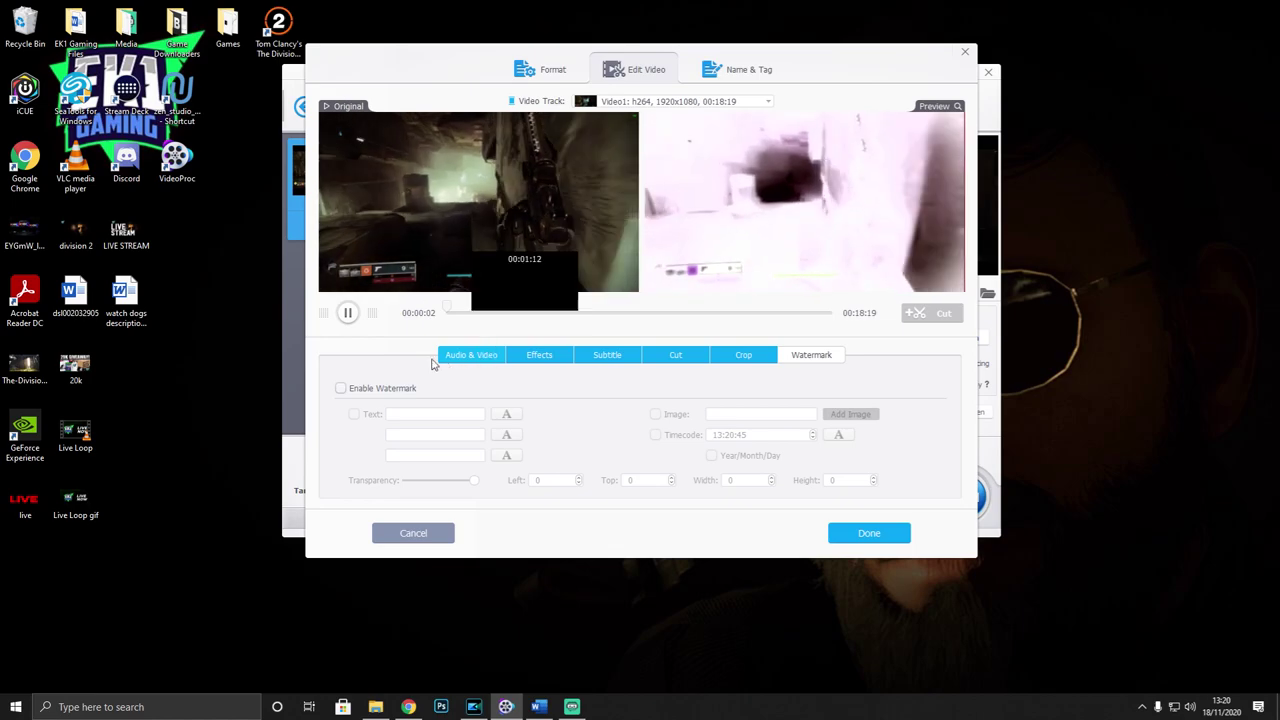
{"action": "left_click", "coordinate": [341, 388]}
{"action": "left_click", "coordinate": [409, 414]}
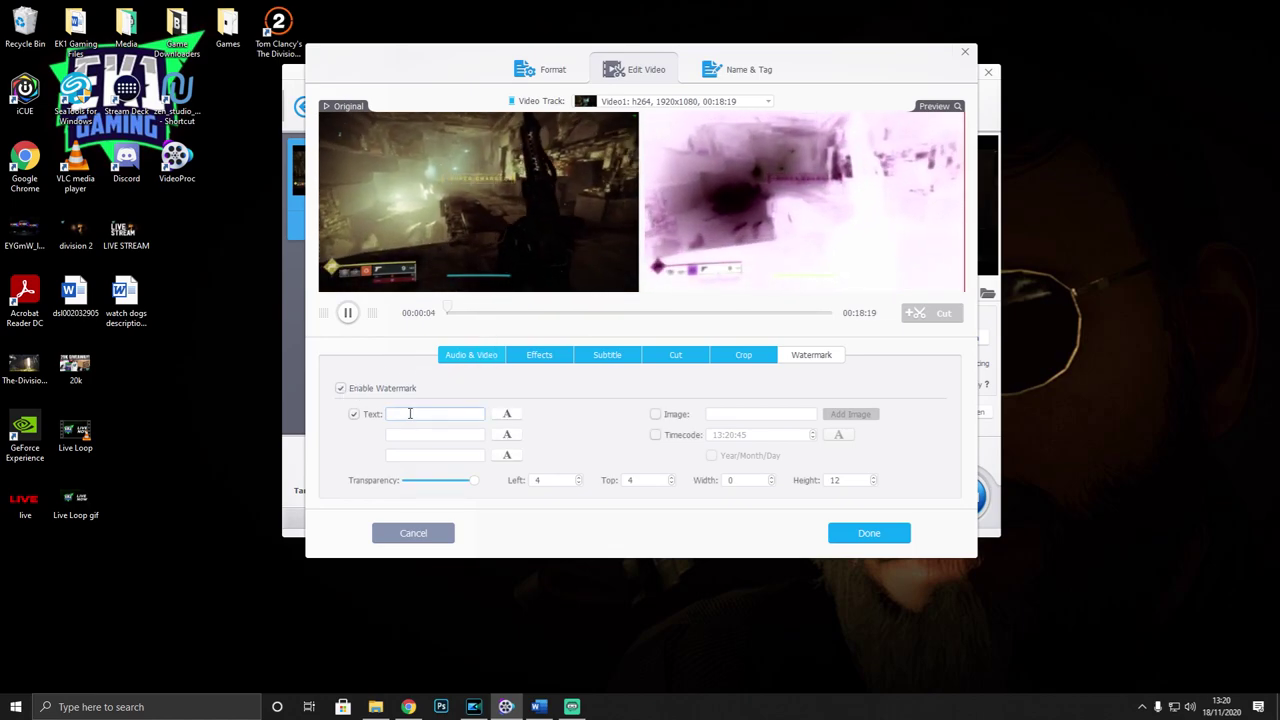
{"action": "type", "text": "eohfo"}
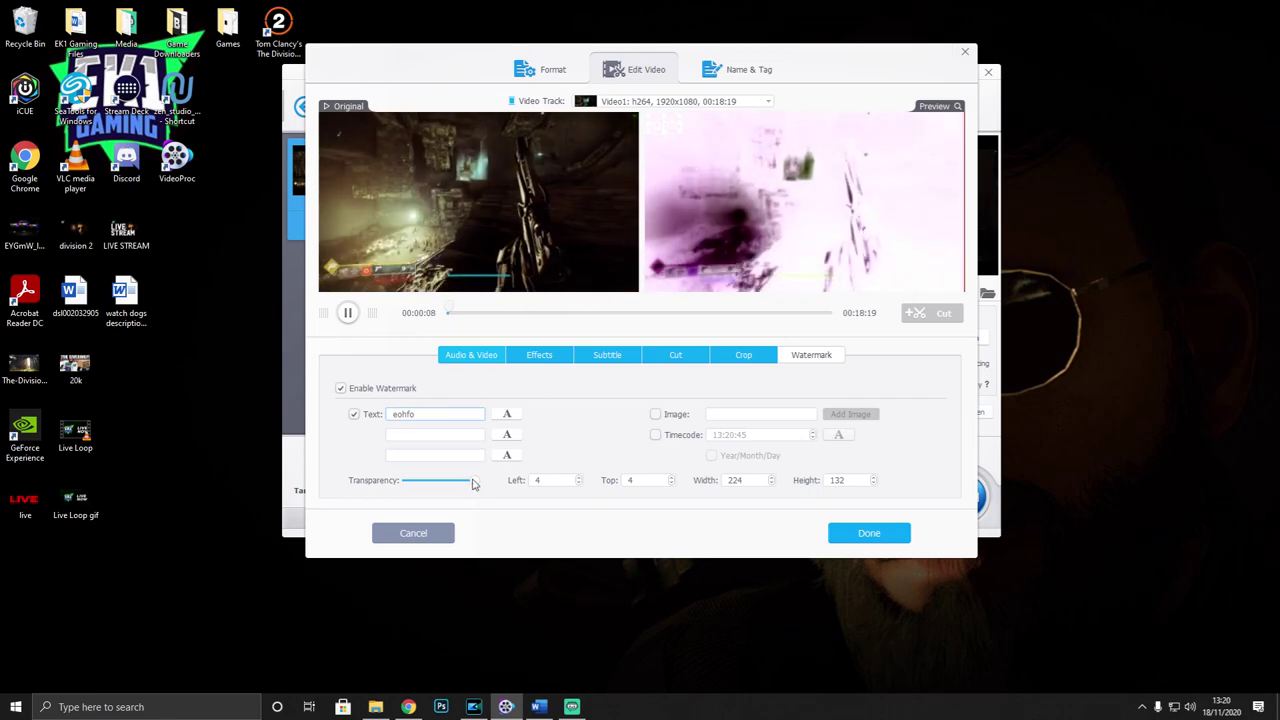
{"action": "mouse_move", "coordinate": [474, 481]}
{"action": "left_mouse_down"}
{"action": "mouse_move", "coordinate": [429, 484]}
{"action": "mouse_move", "coordinate": [472, 487]}
{"action": "left_mouse_up"}
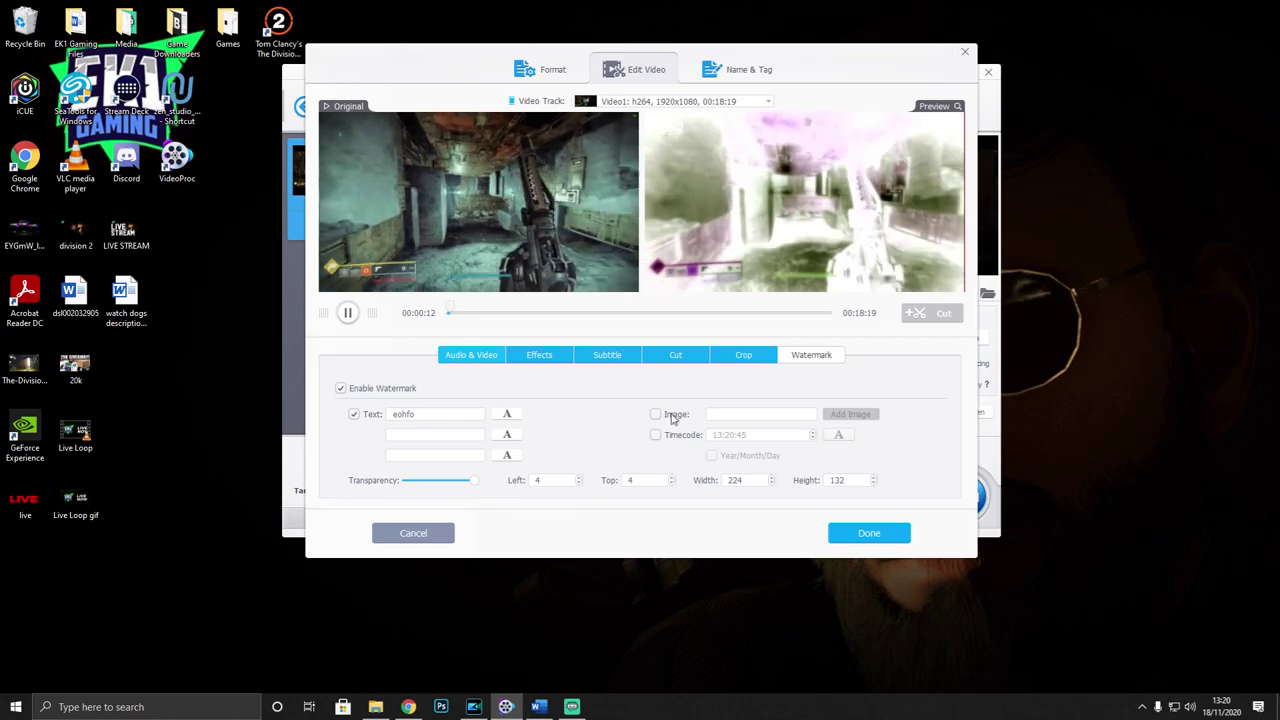
Replace the text watermark with the 1 PNG logo at left offset 492, fade it to nearly invisible, and apply it
{"action": "left_click", "coordinate": [656, 414]}
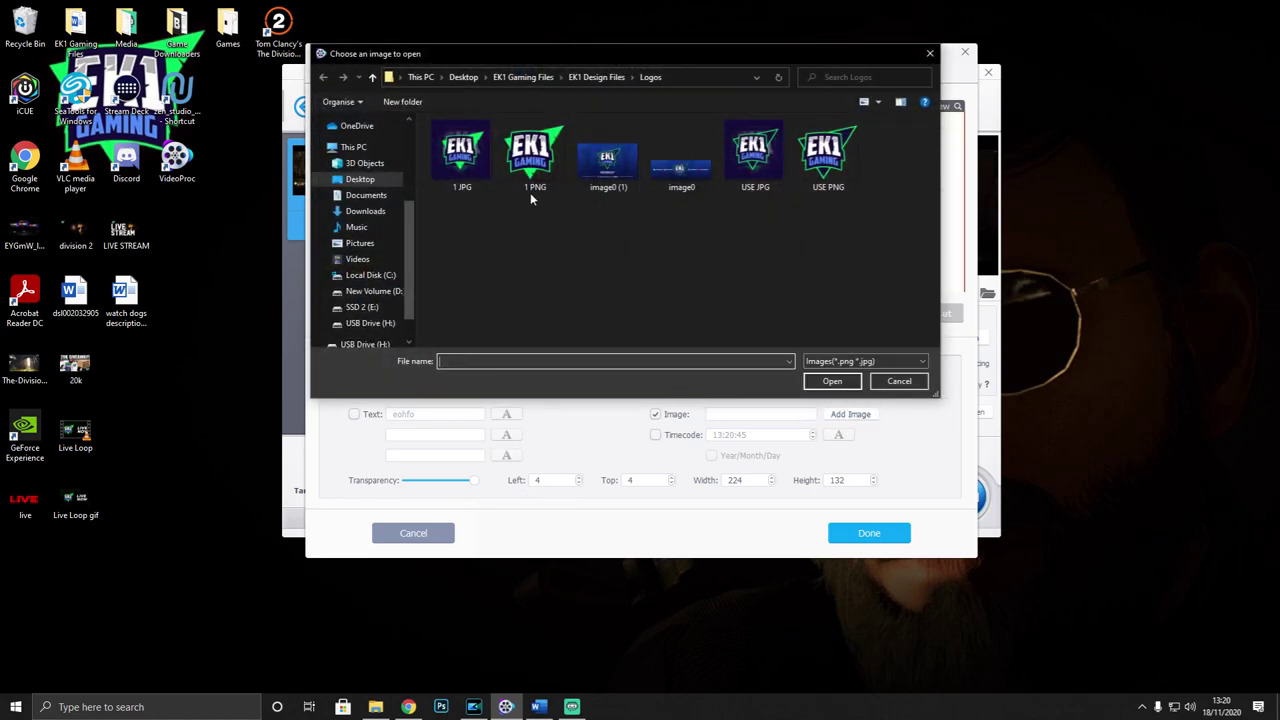
{"action": "double_click", "coordinate": [533, 158]}
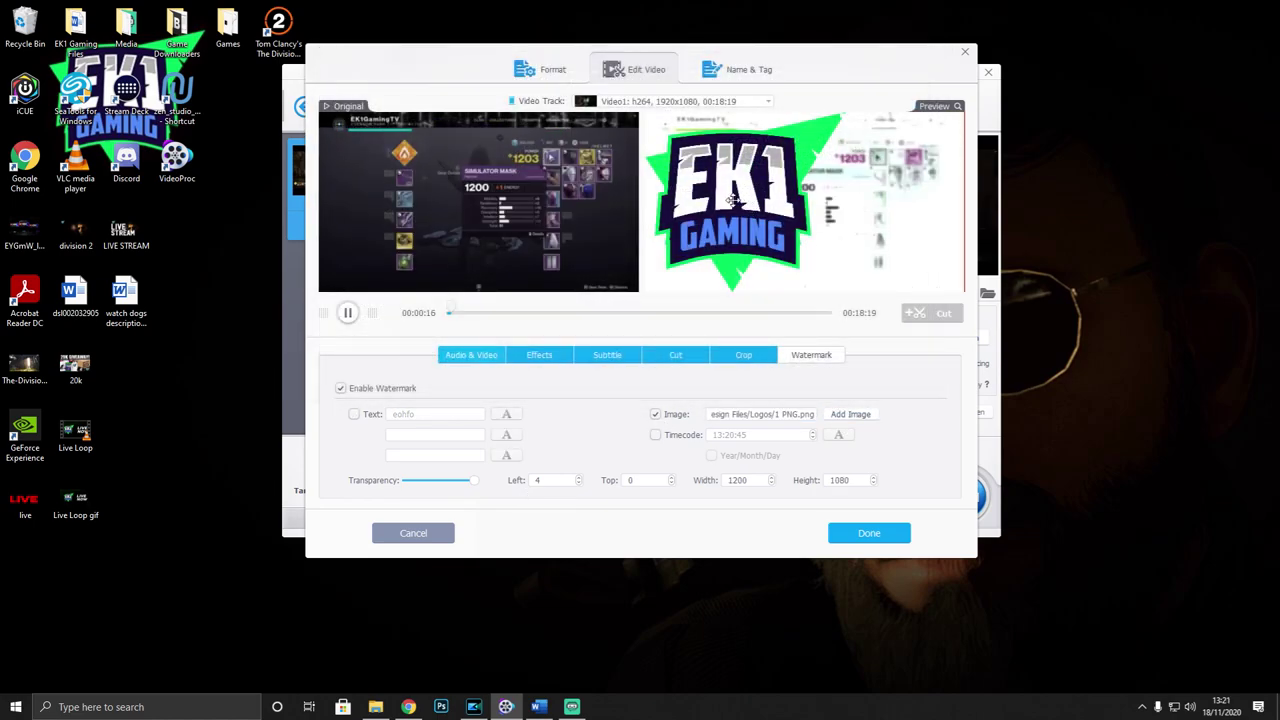
{"action": "left_click_drag", "start_coordinate": [793, 200], "coordinate": [816, 200]}
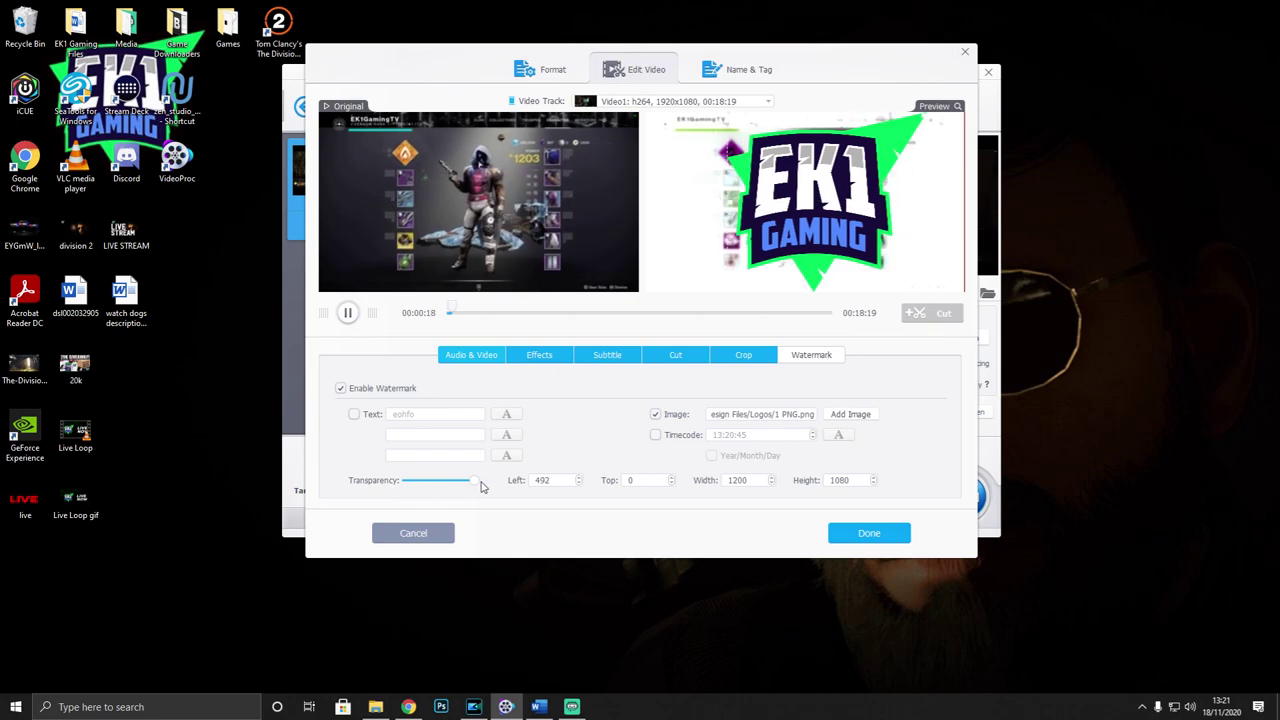
{"action": "left_click_drag", "start_coordinate": [480, 485], "coordinate": [418, 485]}
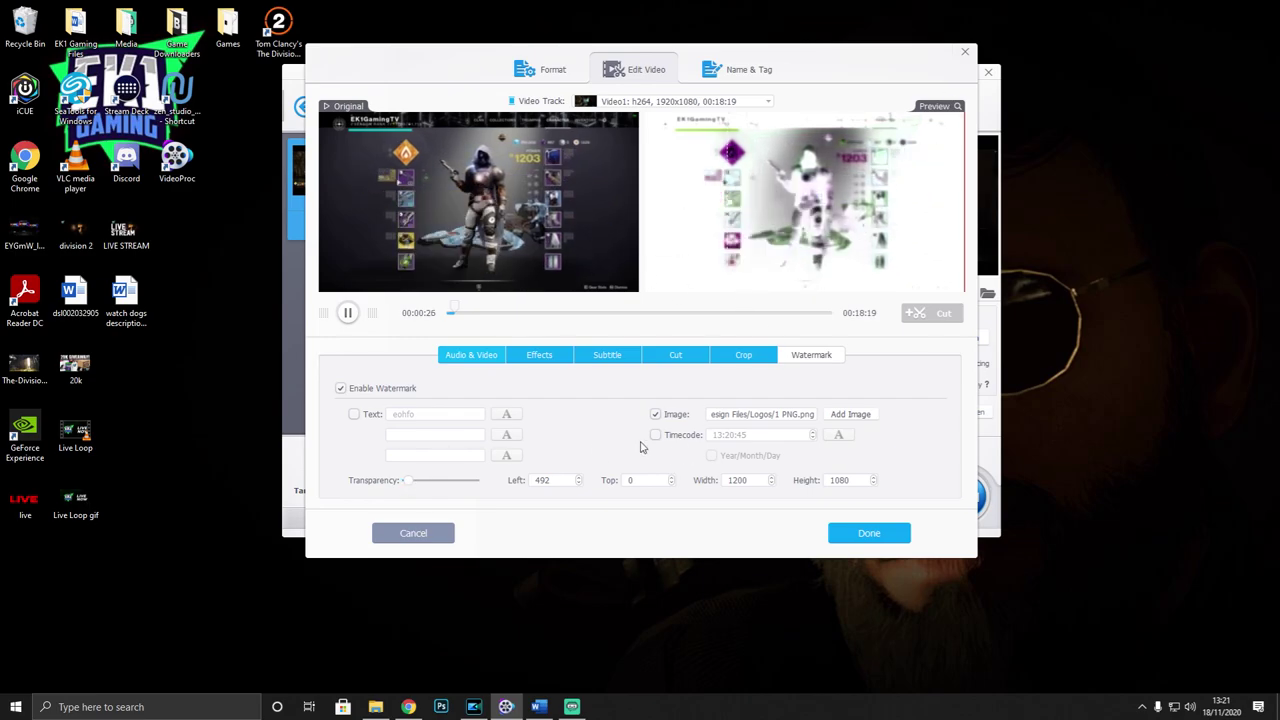
{"action": "left_click", "coordinate": [869, 533]}
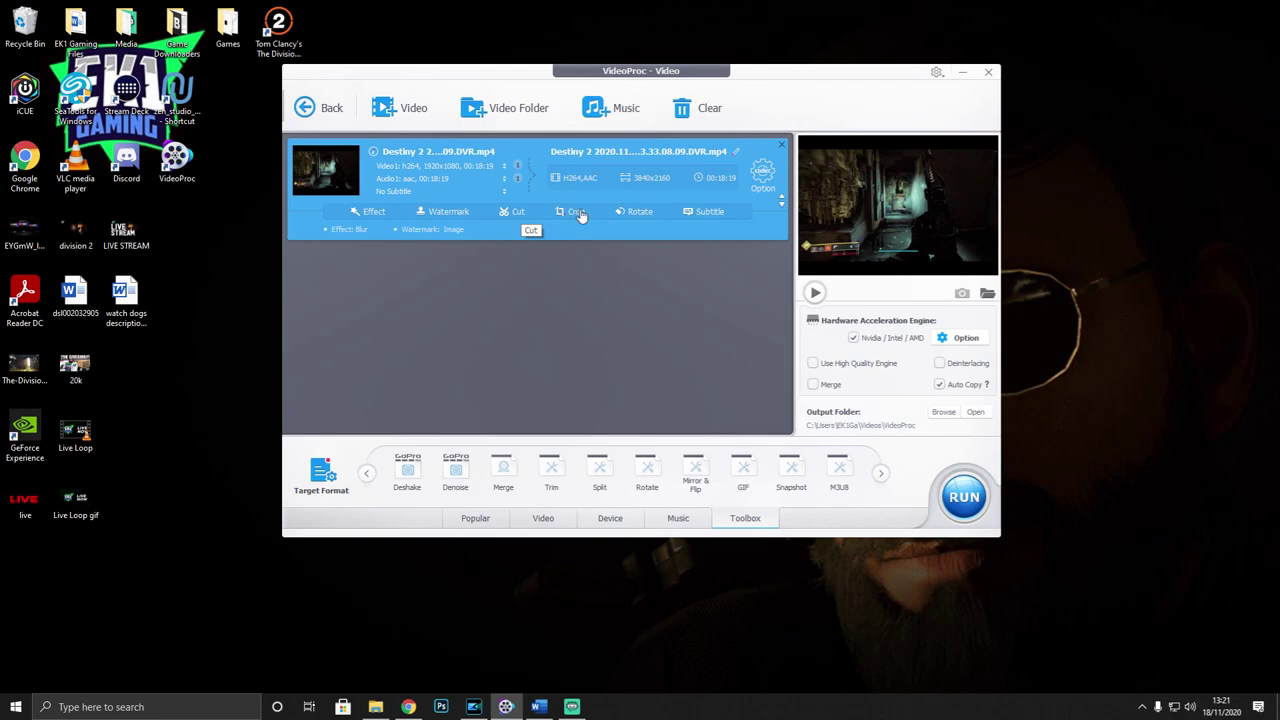
Try rotating the clip left and flipping it horizontally and vertically, restoring the original orientation each time
{"action": "left_click", "coordinate": [632, 220]}
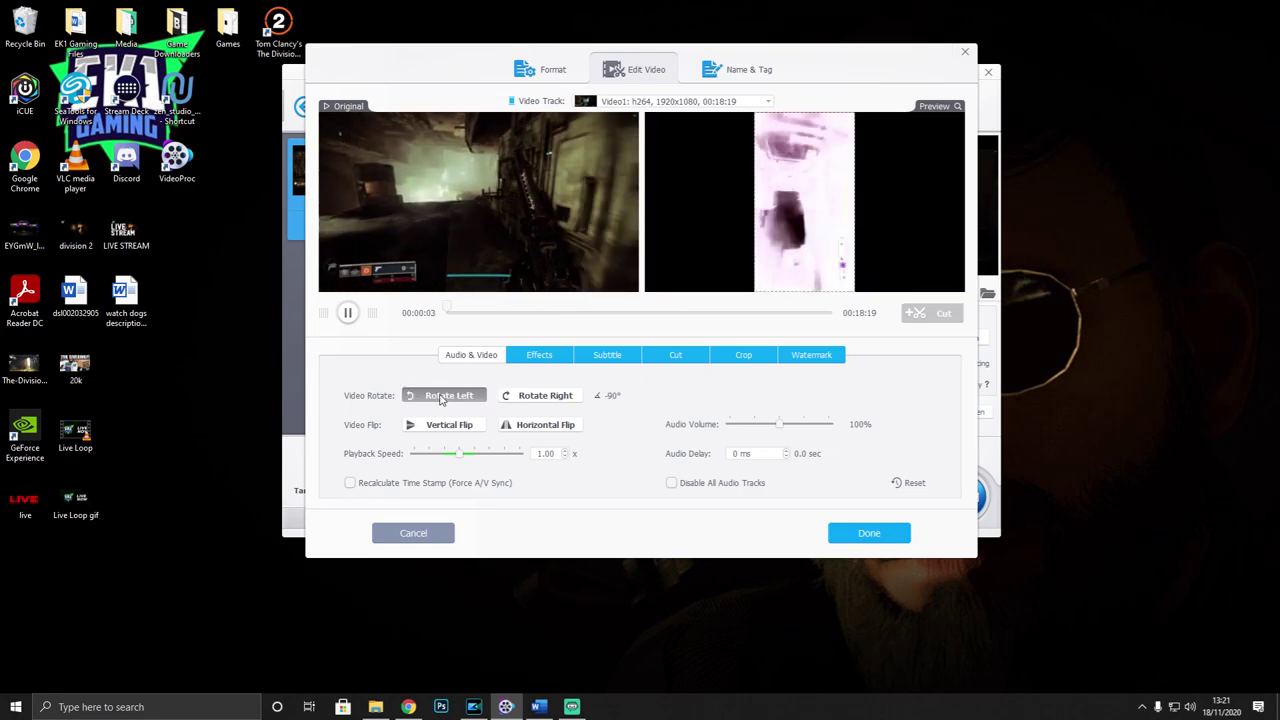
{"action": "left_click", "coordinate": [440, 397]}
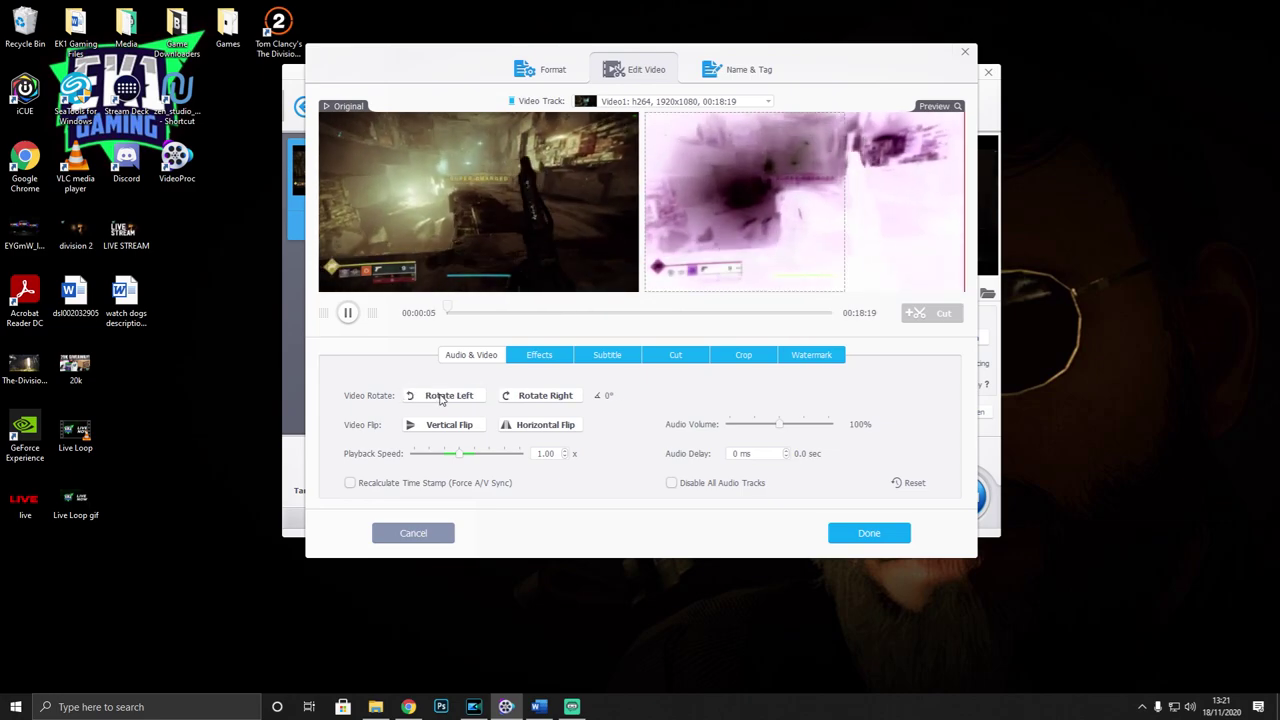
{"action": "left_click", "coordinate": [546, 425]}
{"action": "left_click", "coordinate": [546, 425]}
{"action": "left_click", "coordinate": [449, 425]}
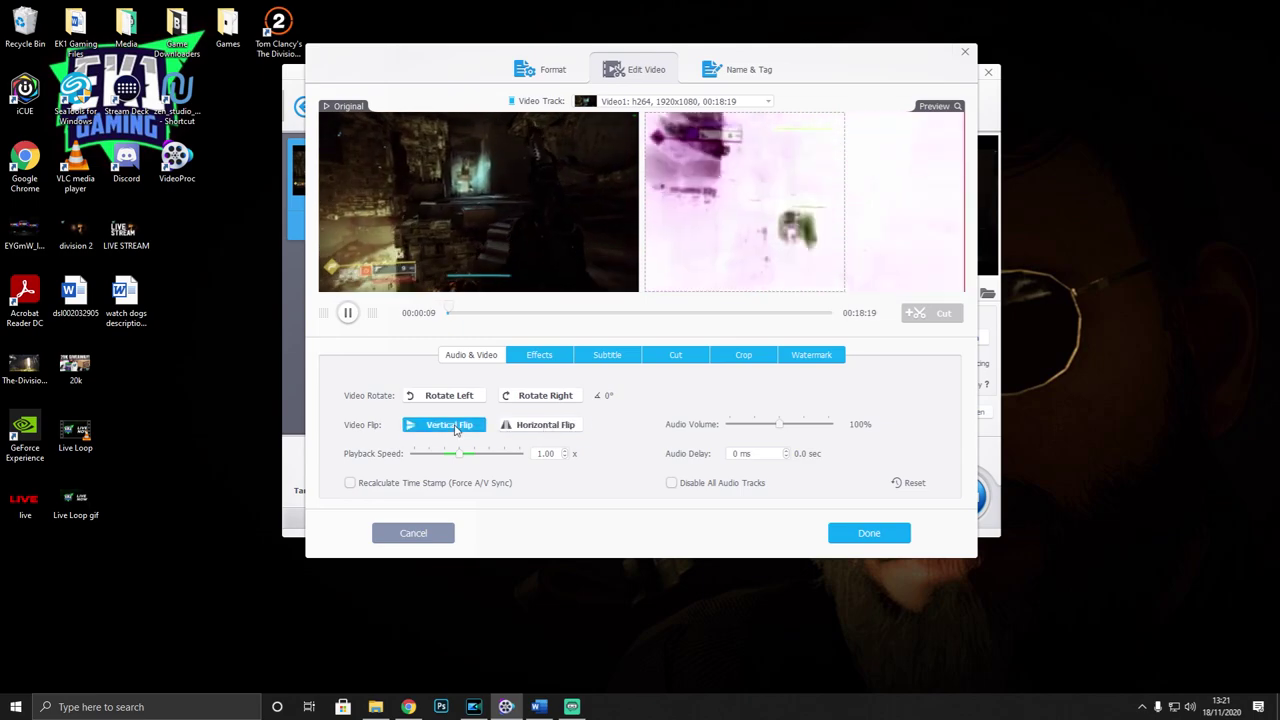
{"action": "left_click", "coordinate": [452, 425]}
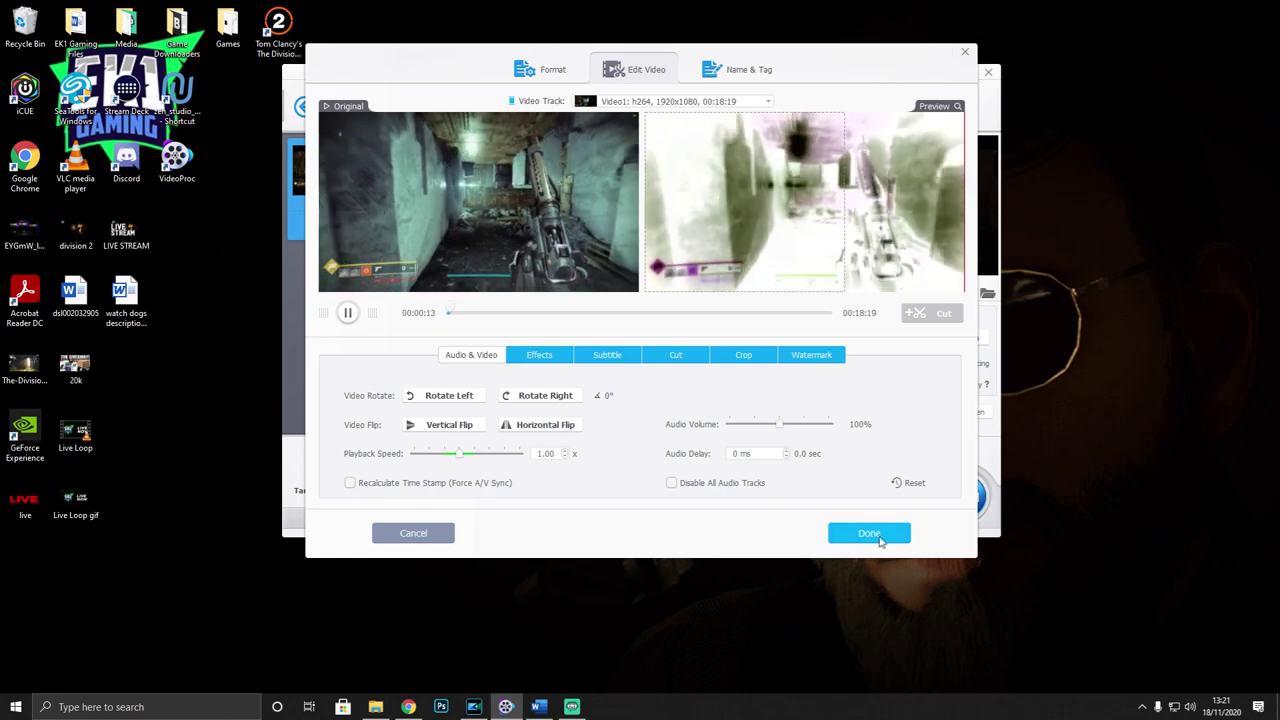
{"action": "left_click", "coordinate": [869, 534]}
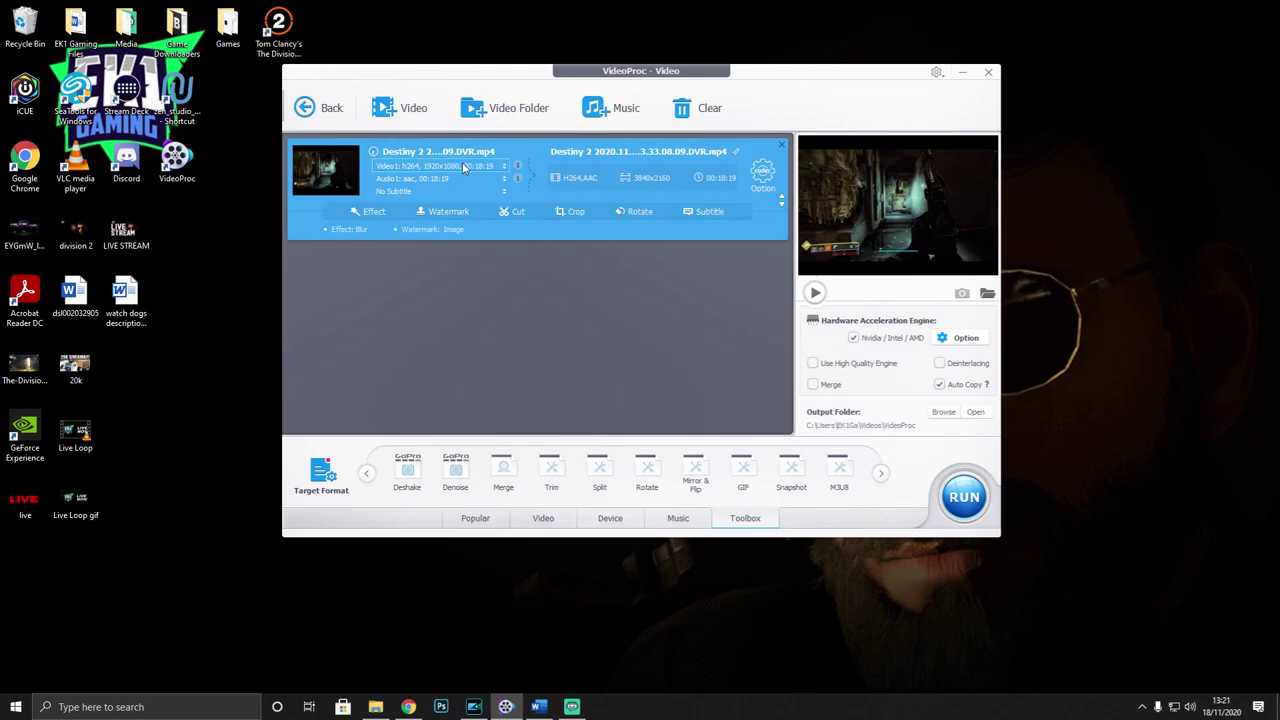
Enable cropping on the clip with the Free preset, try to stretch the crop frame past its lower-right corner, and apply the edit
{"action": "left_click", "coordinate": [575, 212]}
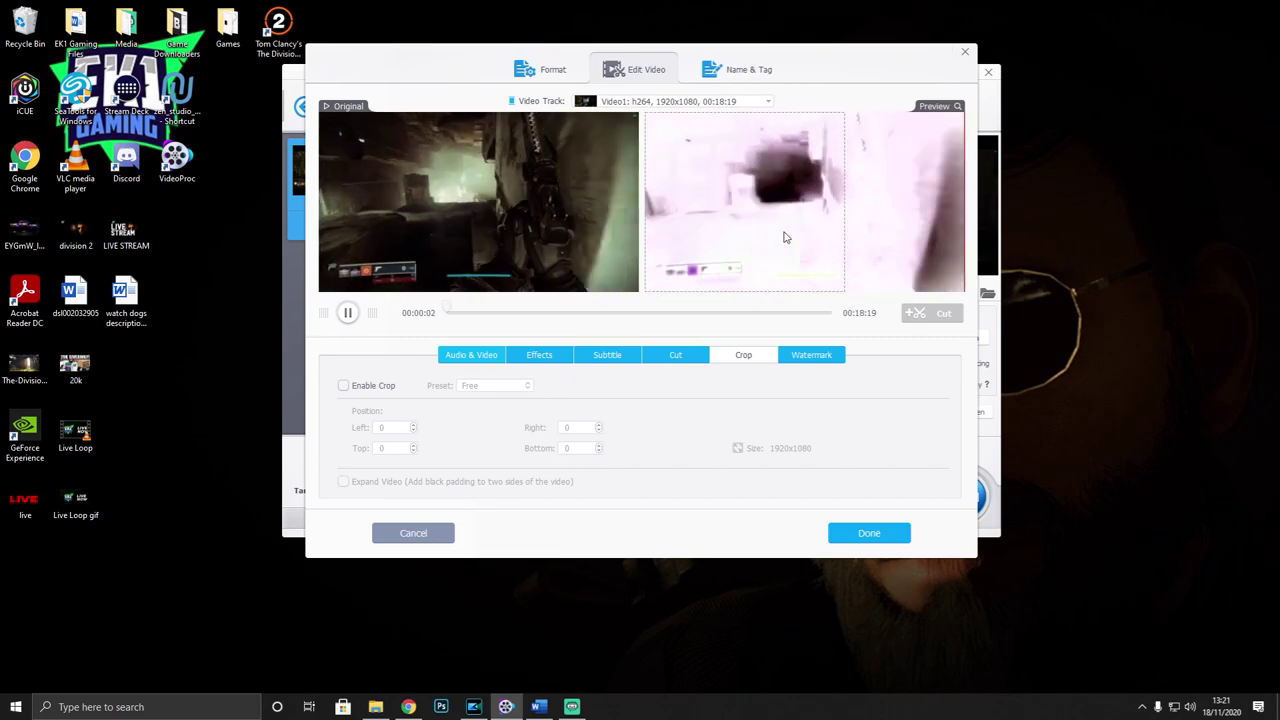
{"action": "left_click", "coordinate": [343, 385]}
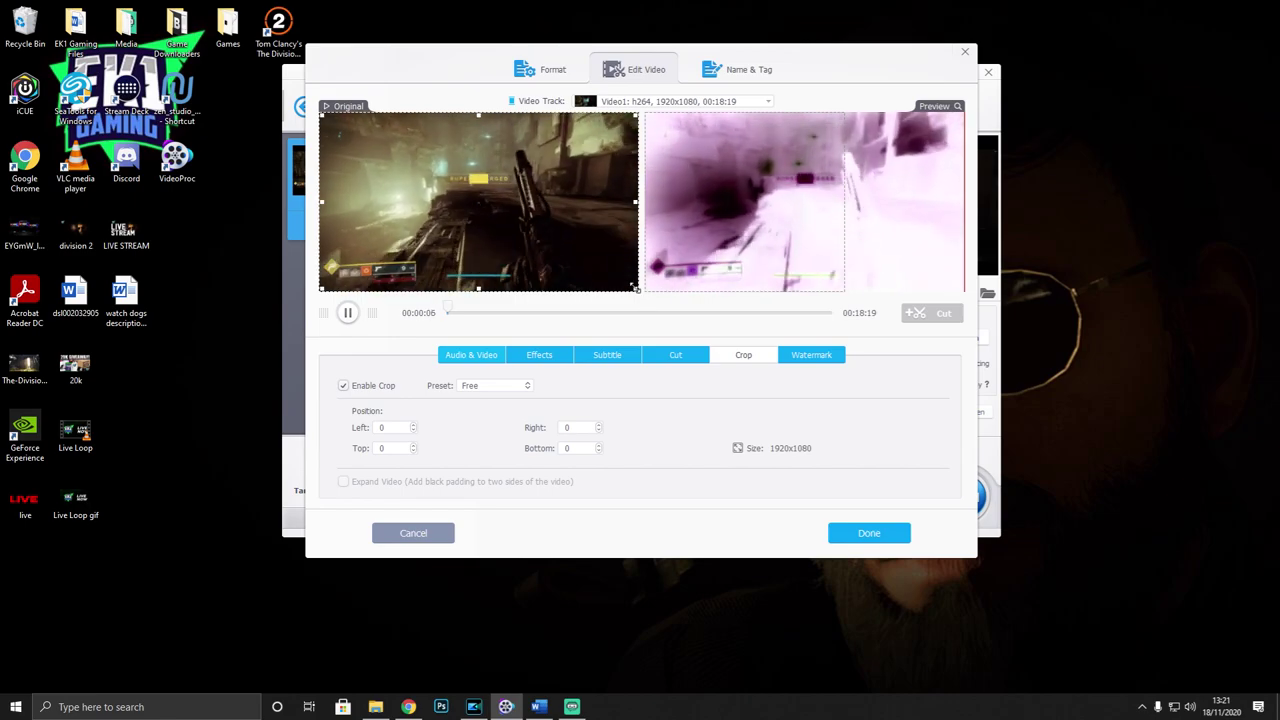
{"action": "left_click_drag", "start_coordinate": [636, 290], "coordinate": [666, 311]}
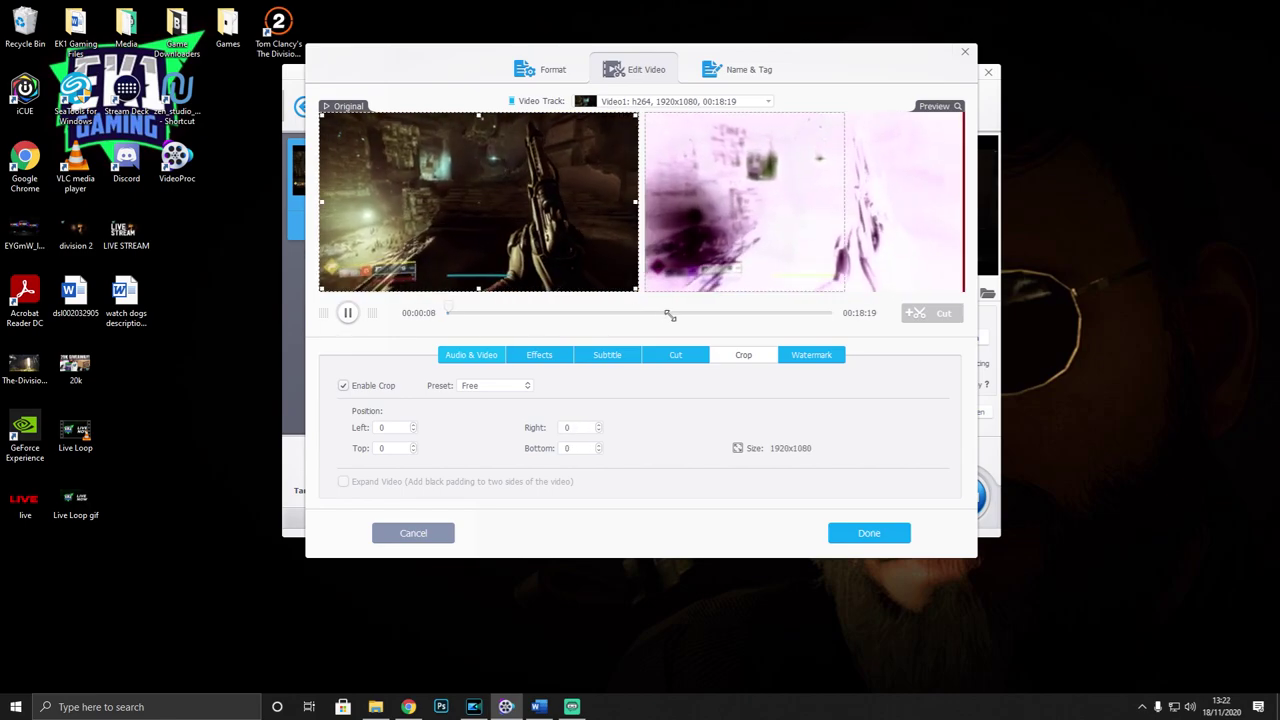
{"action": "left_click", "coordinate": [866, 533]}
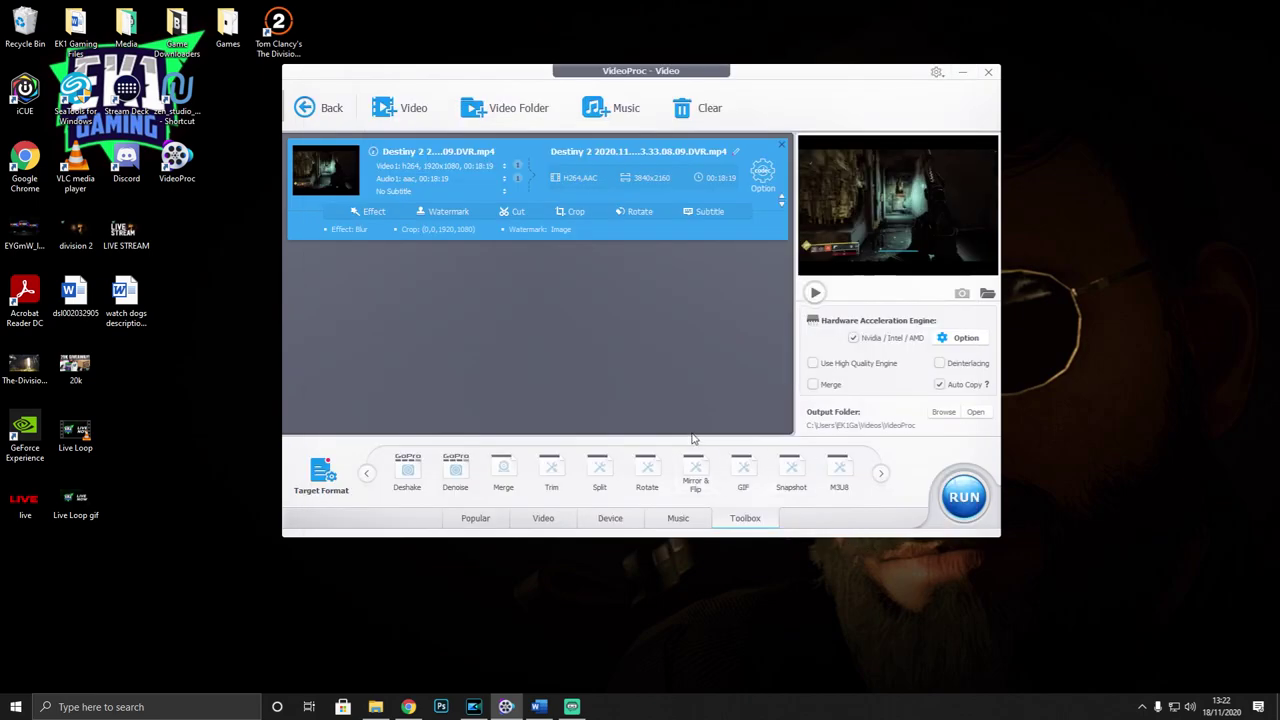
Mark a cut range from 00:04:48 to 00:06:12 on the clip and finish editing
{"action": "left_click", "coordinate": [513, 213]}
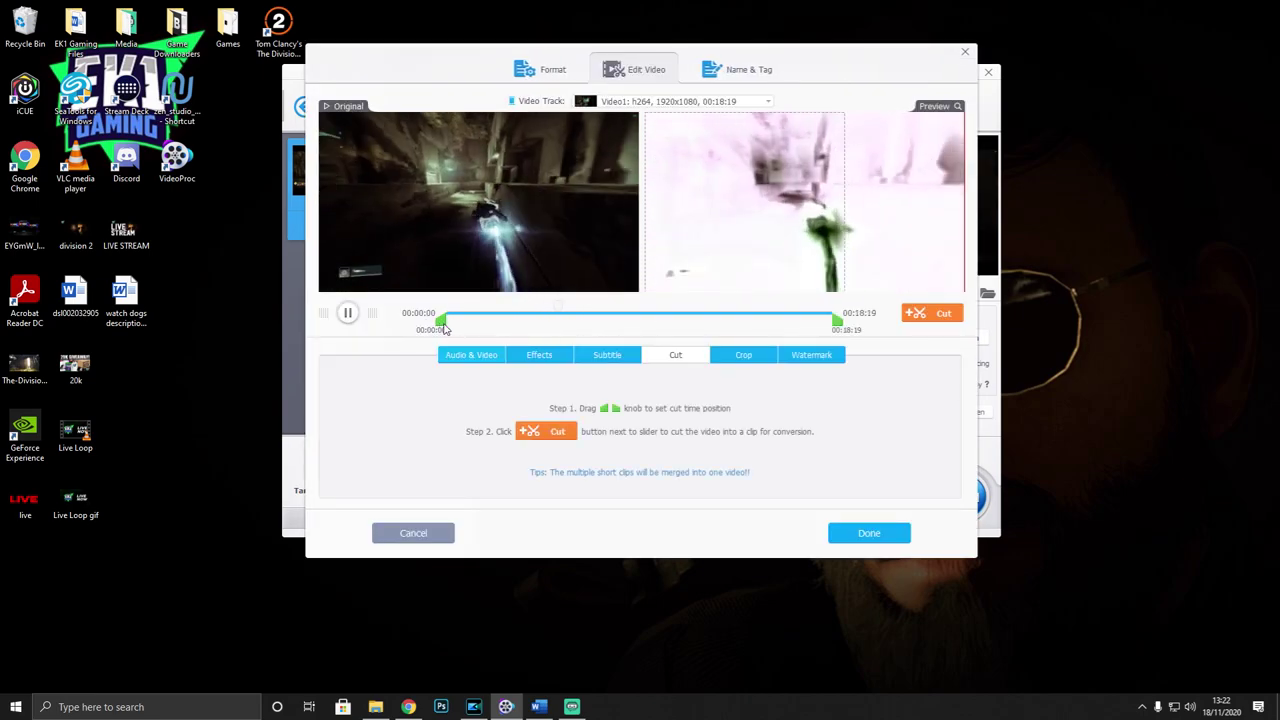
{"action": "left_click_drag", "start_coordinate": [441, 320], "coordinate": [541, 320]}
{"action": "left_click_drag", "start_coordinate": [836, 321], "coordinate": [585, 337]}
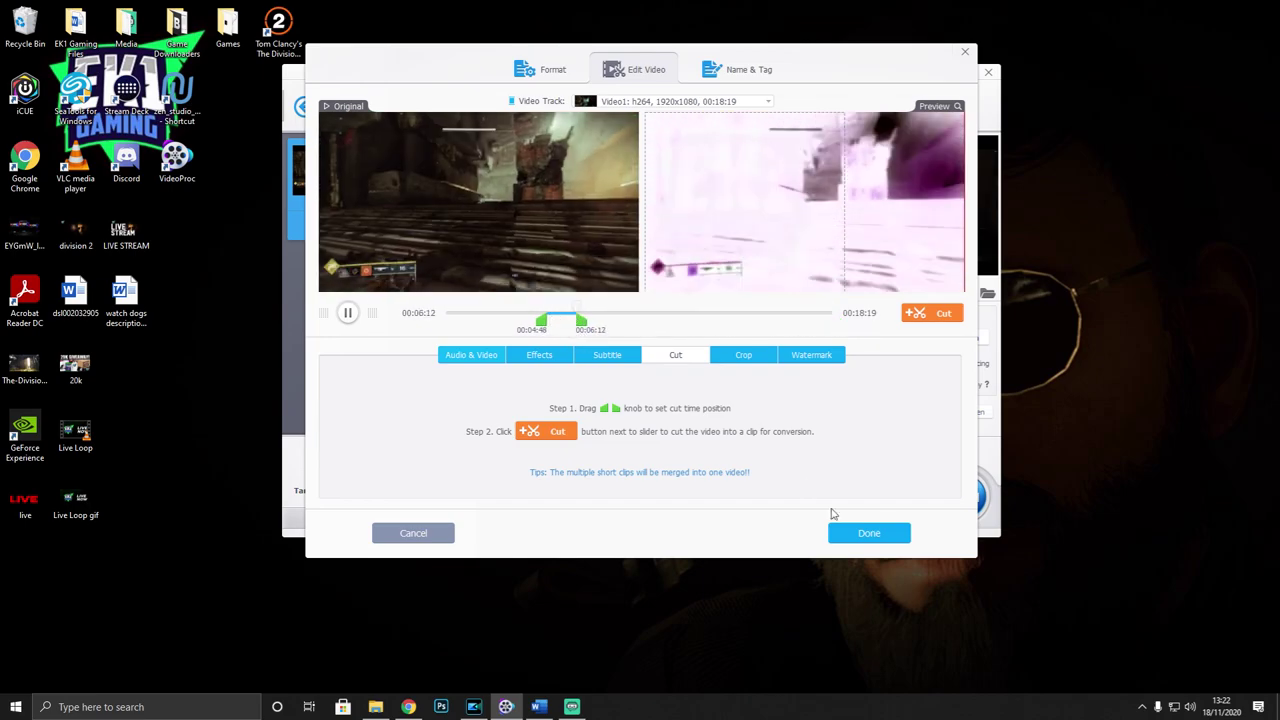
{"action": "left_click", "coordinate": [880, 533]}
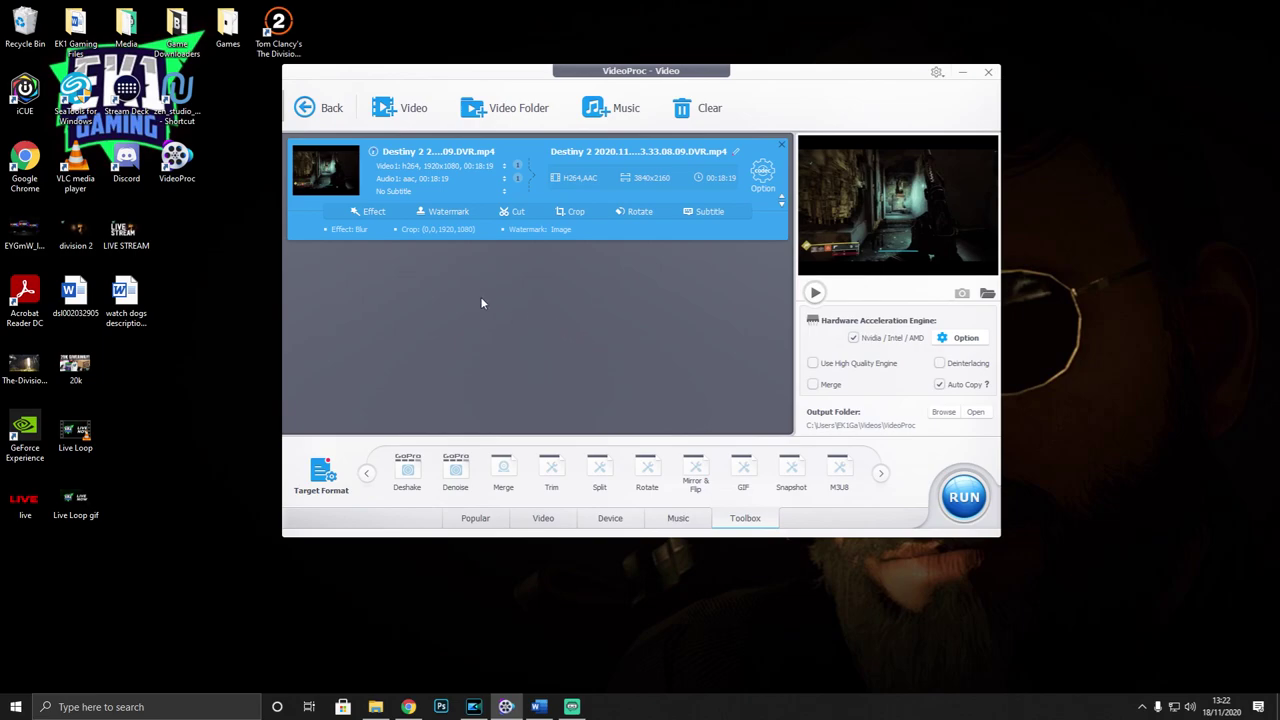
Review the details of the popular output format presets and look over the video format presets
{"action": "left_click", "coordinate": [370, 476]}
{"action": "left_click", "coordinate": [470, 520]}
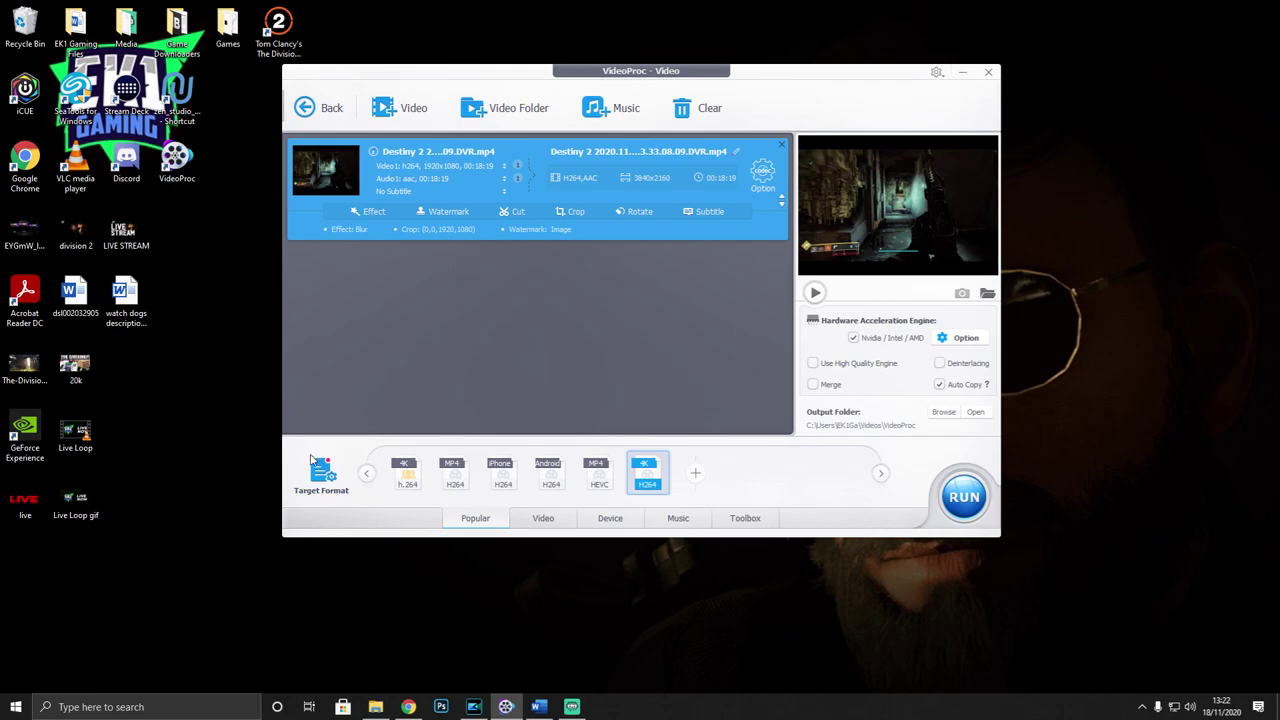
{"action": "mouse_move", "coordinate": [410, 482]}
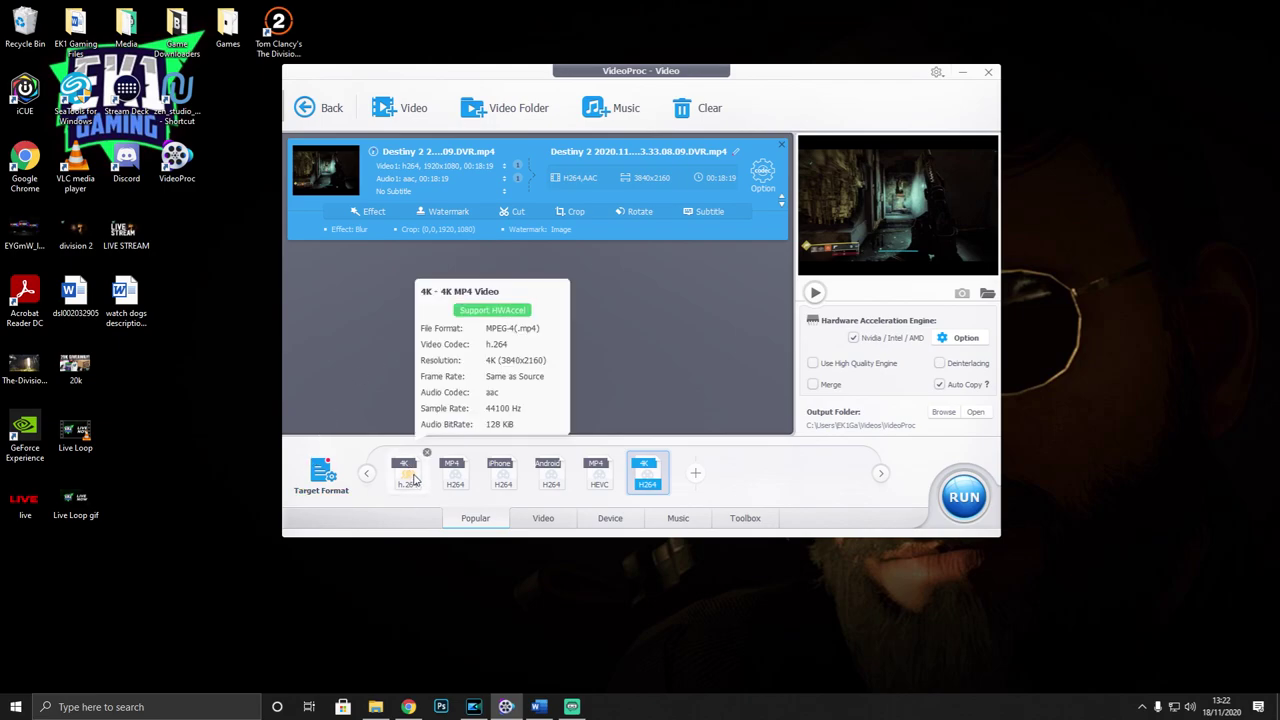
{"action": "mouse_move", "coordinate": [455, 482]}
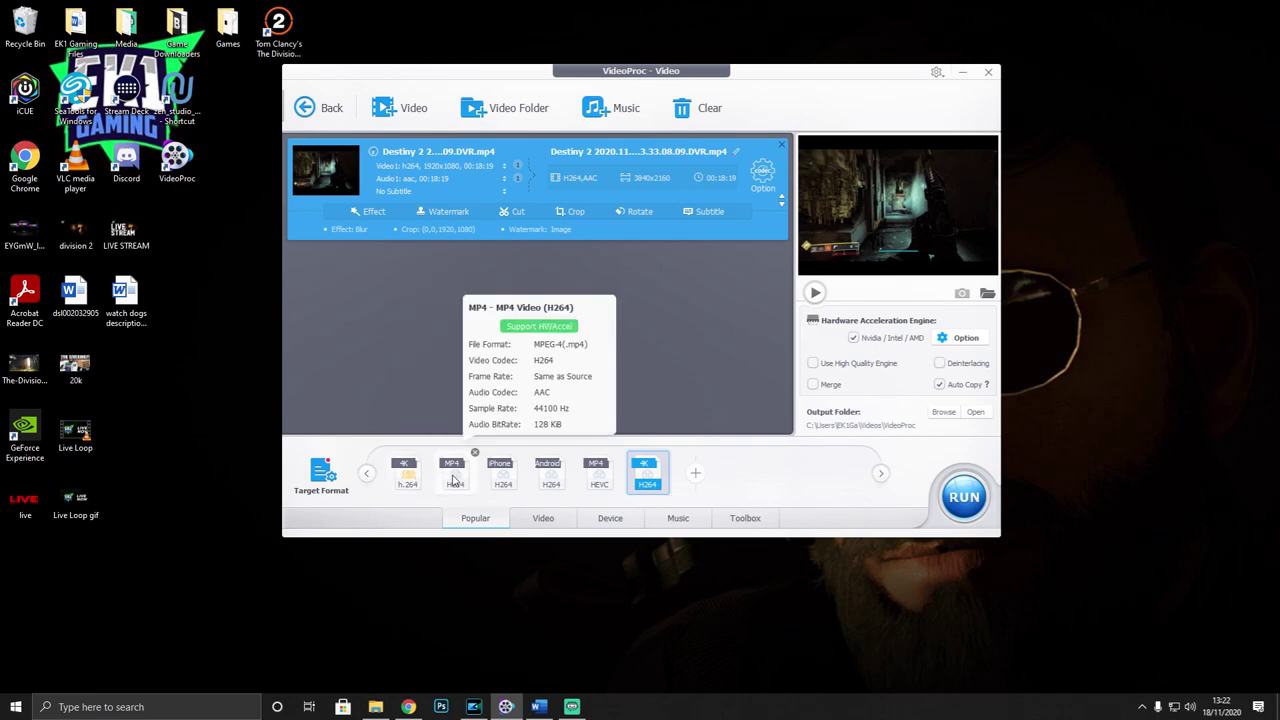
{"action": "mouse_move", "coordinate": [510, 480]}
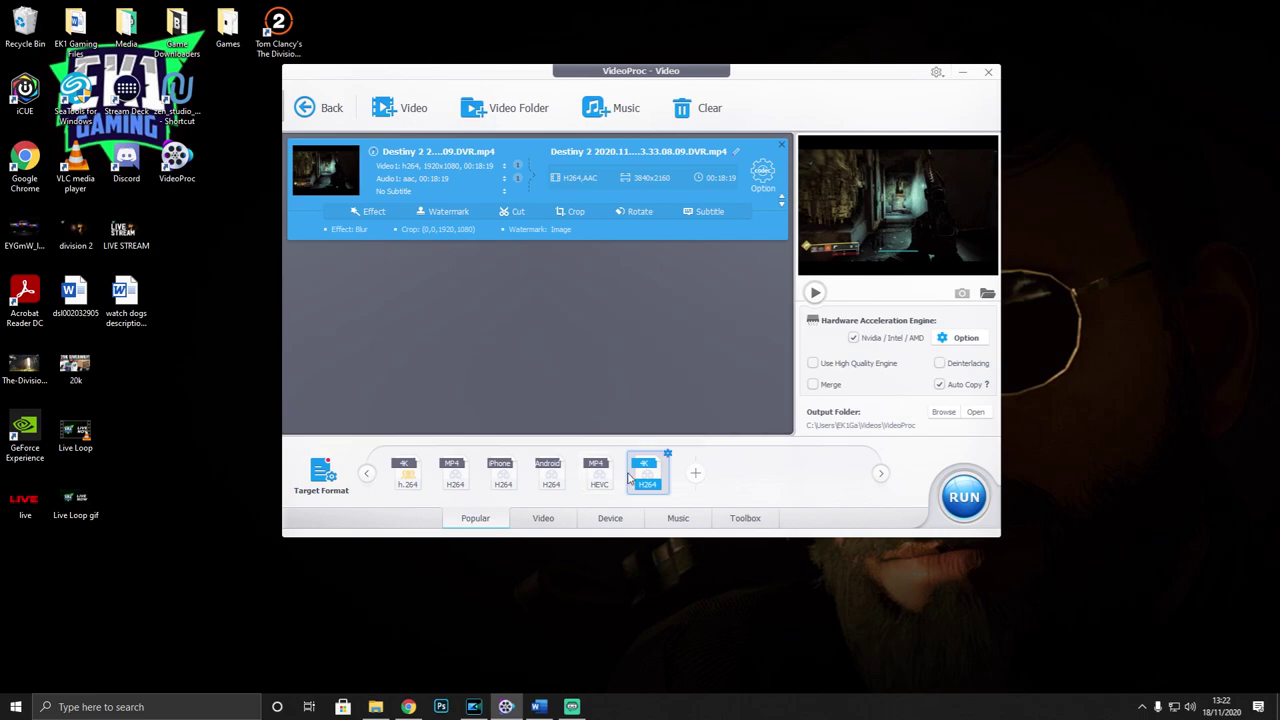
{"action": "mouse_move", "coordinate": [648, 475]}
{"action": "left_click", "coordinate": [544, 518]}
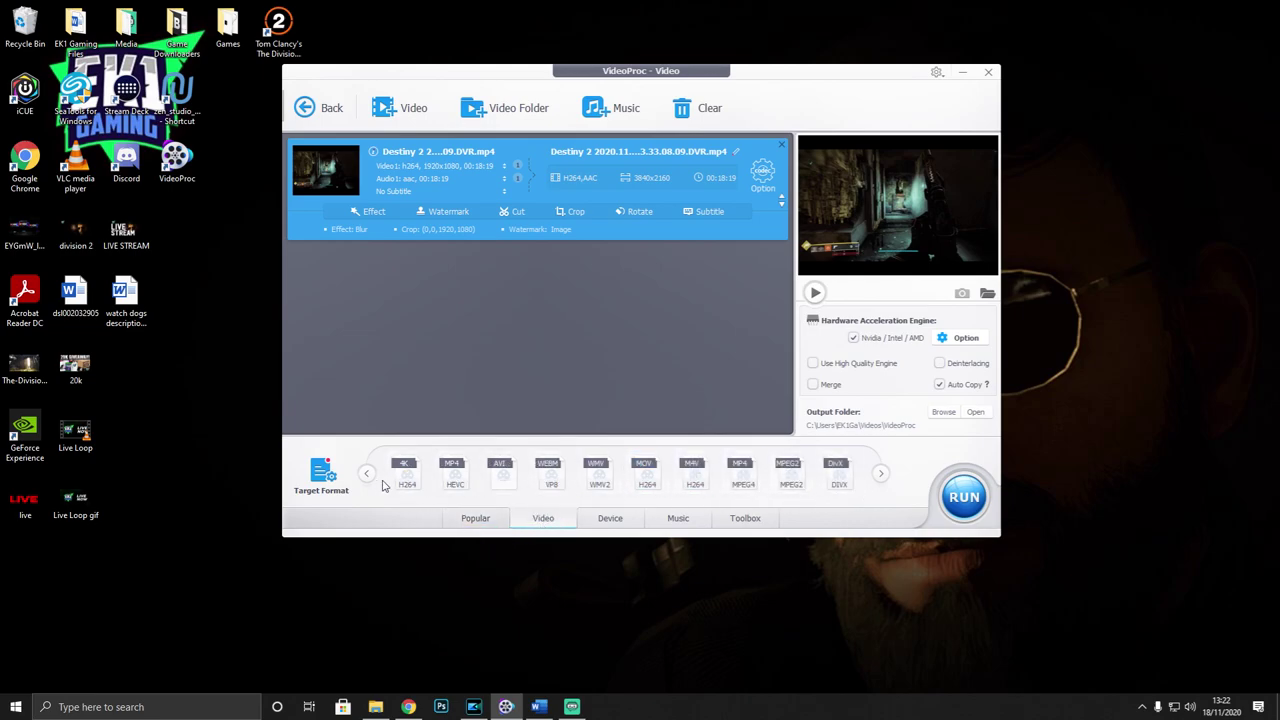
Look through the output presets for devices, including the Mi phone profile, and for music formats
{"action": "left_click", "coordinate": [602, 522]}
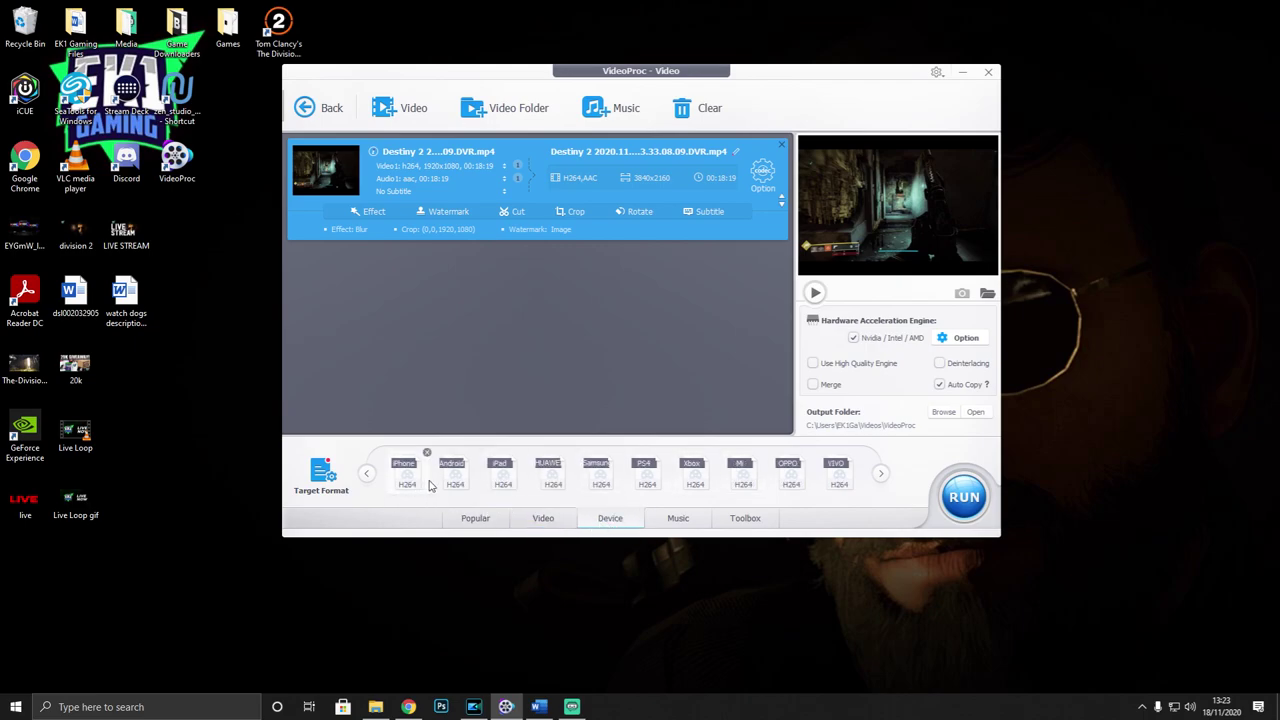
{"action": "mouse_move", "coordinate": [576, 478]}
{"action": "mouse_move", "coordinate": [506, 483]}
{"action": "mouse_move", "coordinate": [743, 479]}
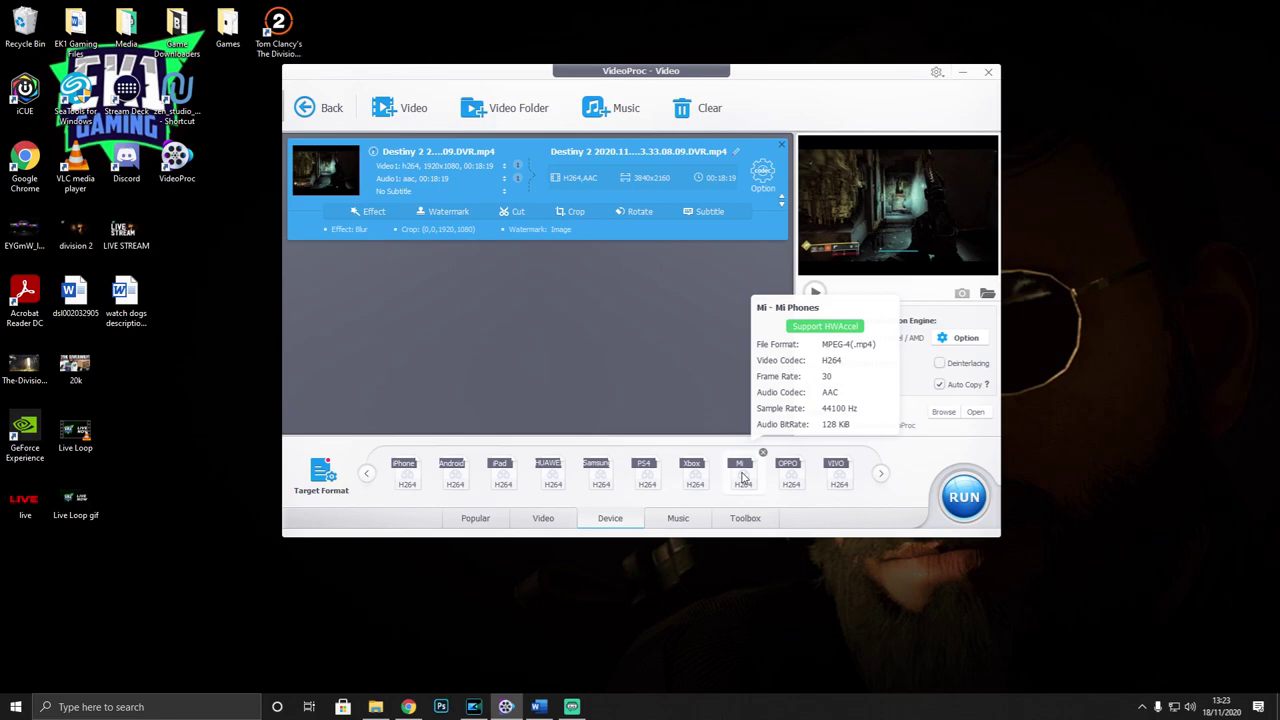
{"action": "left_click", "coordinate": [880, 475]}
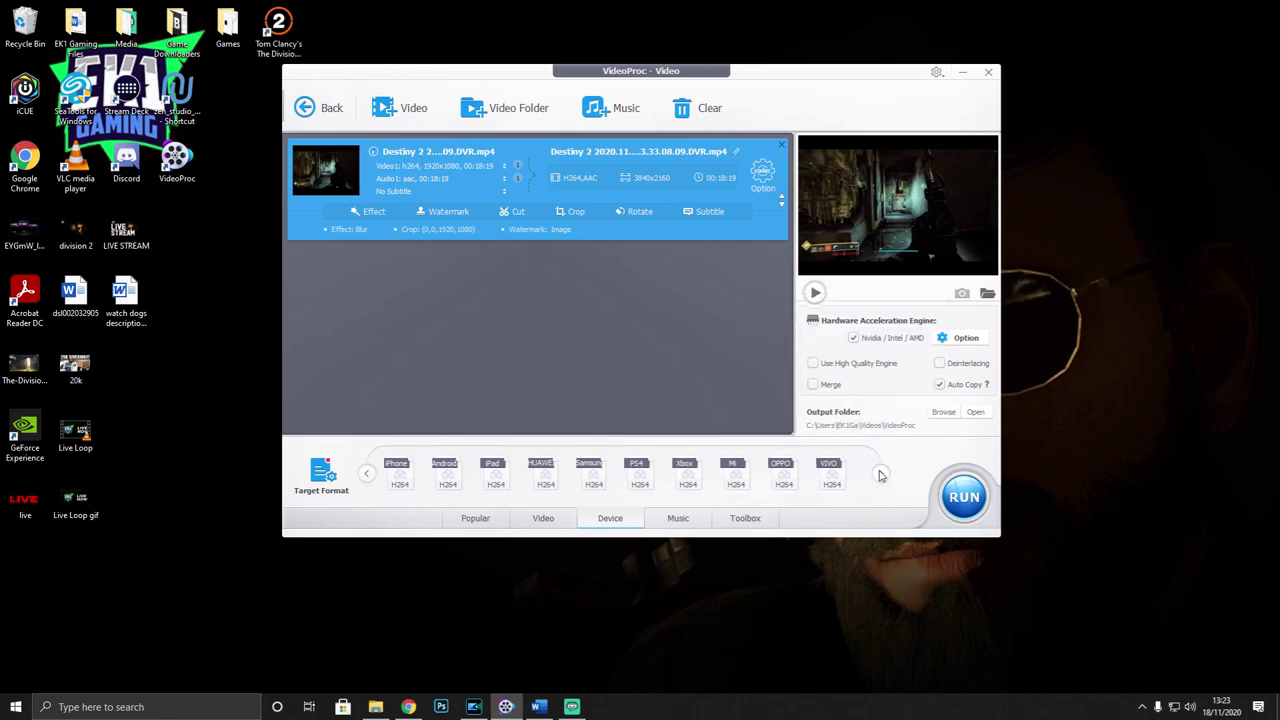
{"action": "left_click", "coordinate": [695, 524]}
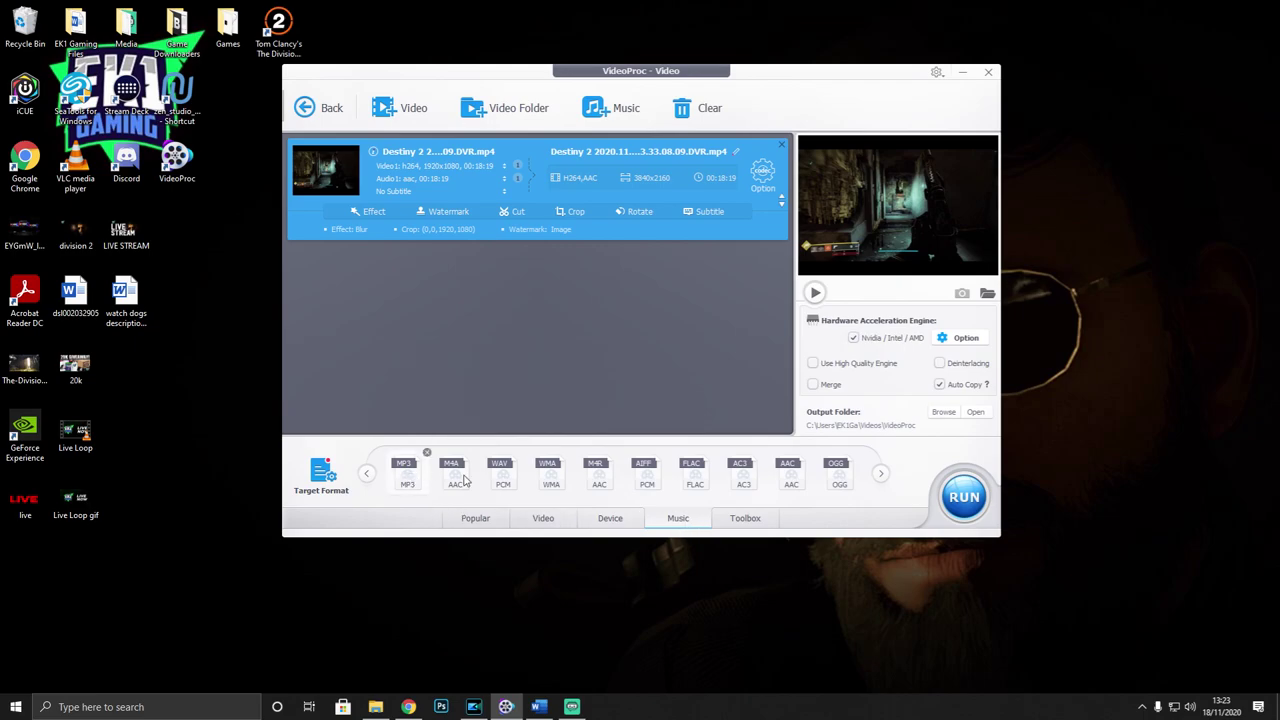
{"action": "left_click", "coordinate": [880, 474]}
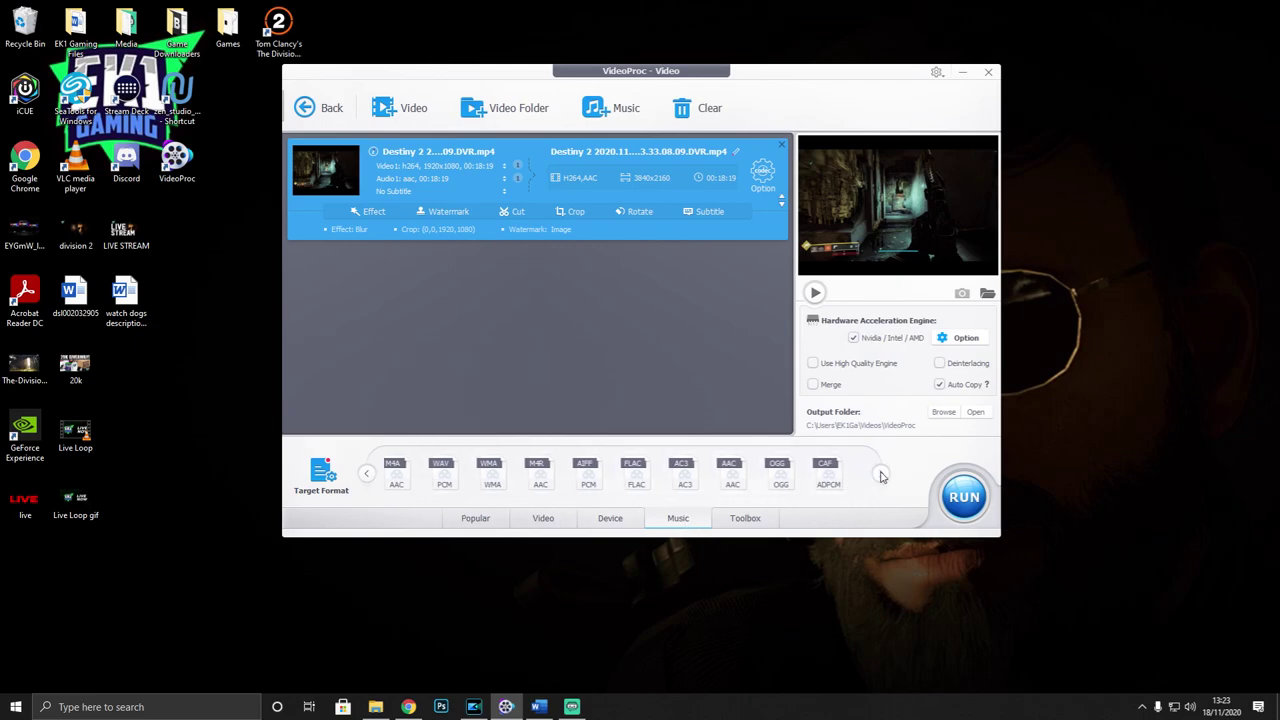
Browse the Toolbox functions from Deshake through to Export Subtitle
{"action": "left_click", "coordinate": [745, 518]}
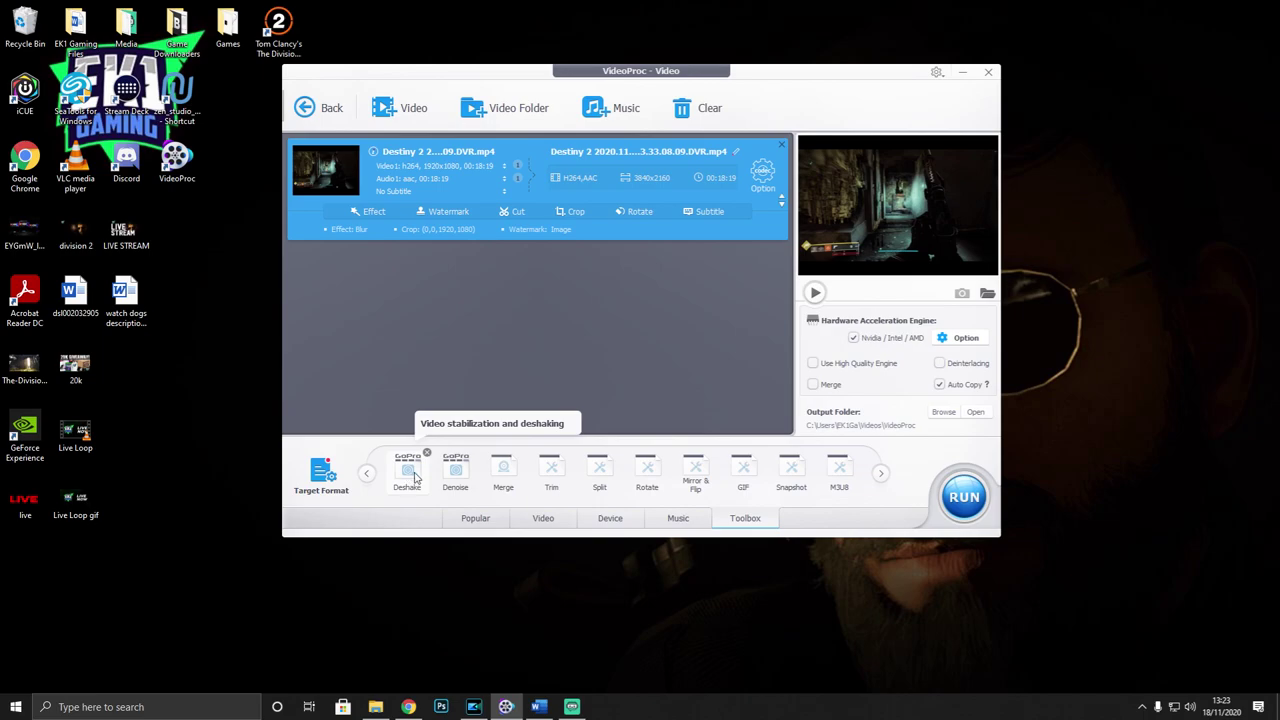
{"action": "left_click", "coordinate": [880, 476]}
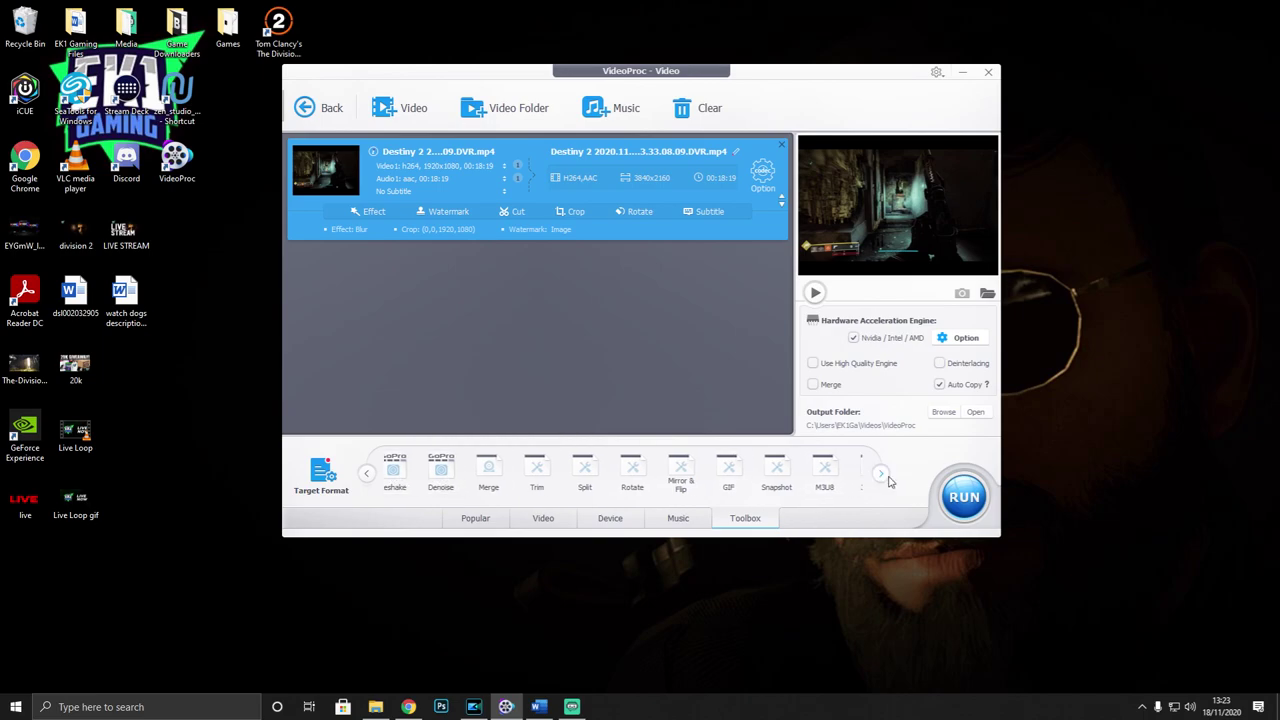
{"action": "left_click", "coordinate": [888, 478]}
{"action": "left_click", "coordinate": [882, 476]}
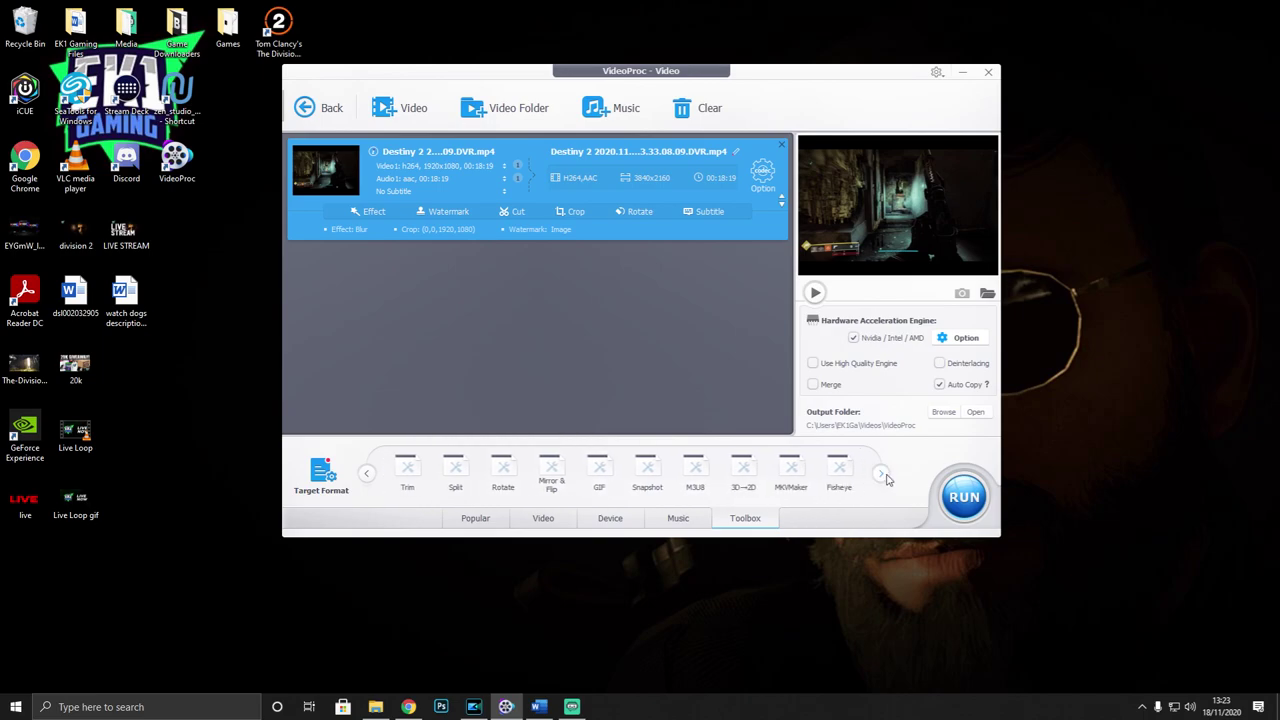
{"action": "left_click", "coordinate": [884, 478]}
{"action": "left_click", "coordinate": [881, 477]}
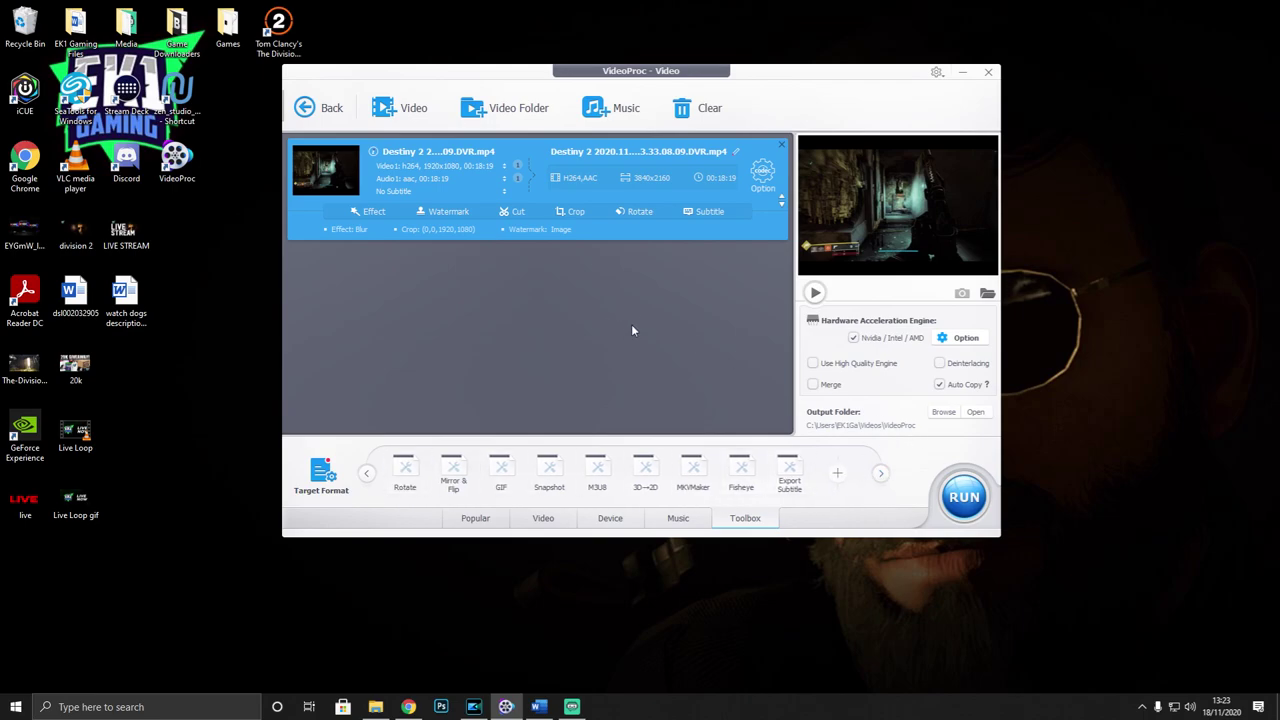
Return to the home screen, clearing the loaded media, and open the Downloader module
{"action": "left_click", "coordinate": [319, 110]}
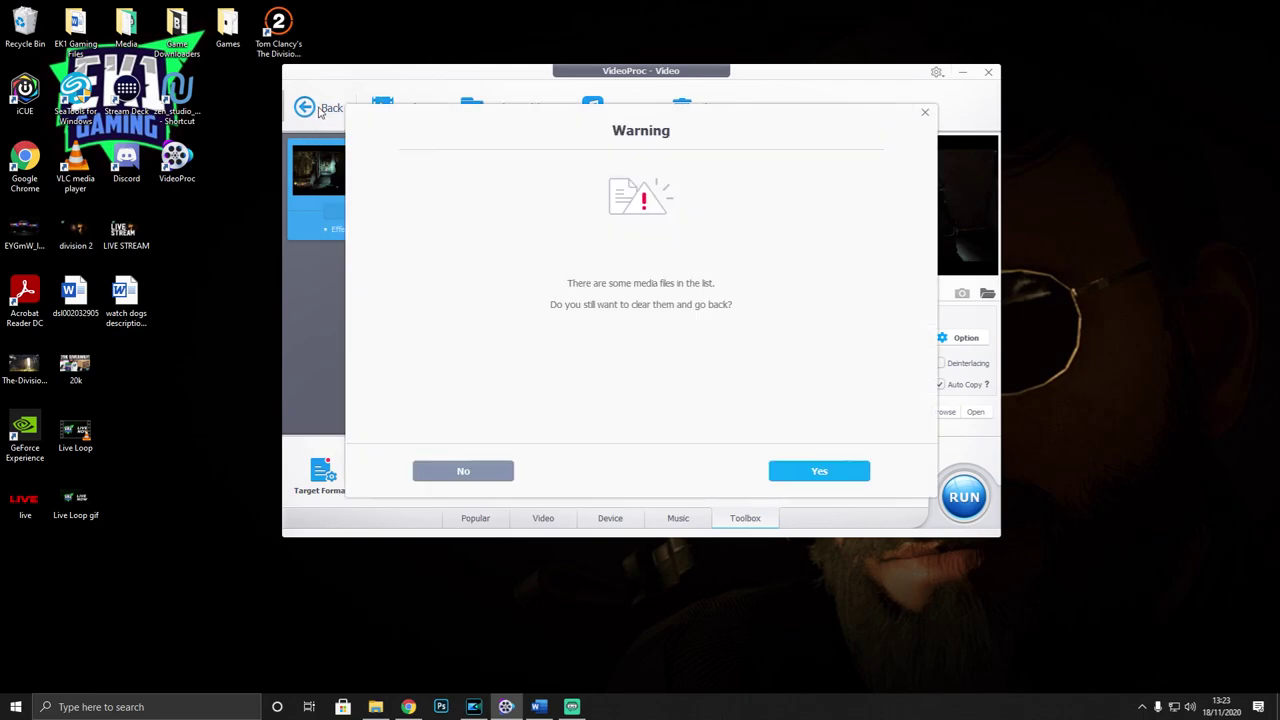
{"action": "left_click", "coordinate": [822, 471]}
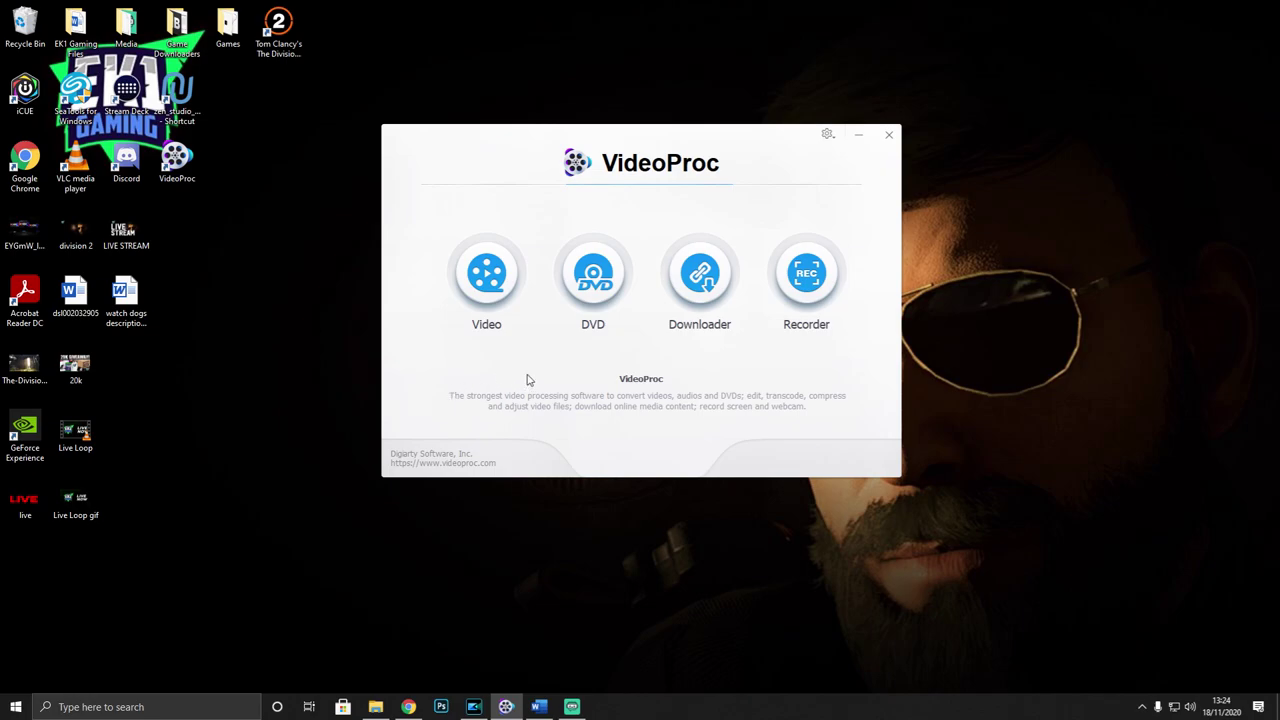
{"action": "left_click", "coordinate": [699, 276]}
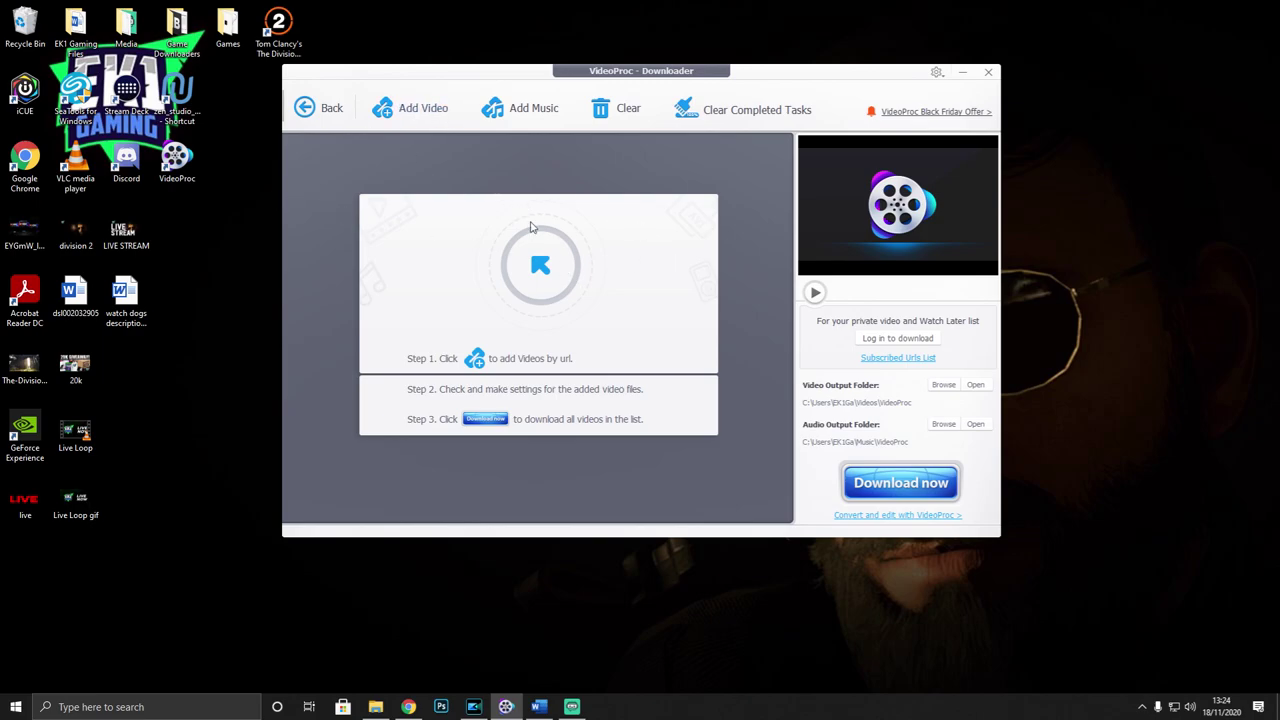
{"action": "left_click", "coordinate": [520, 114]}
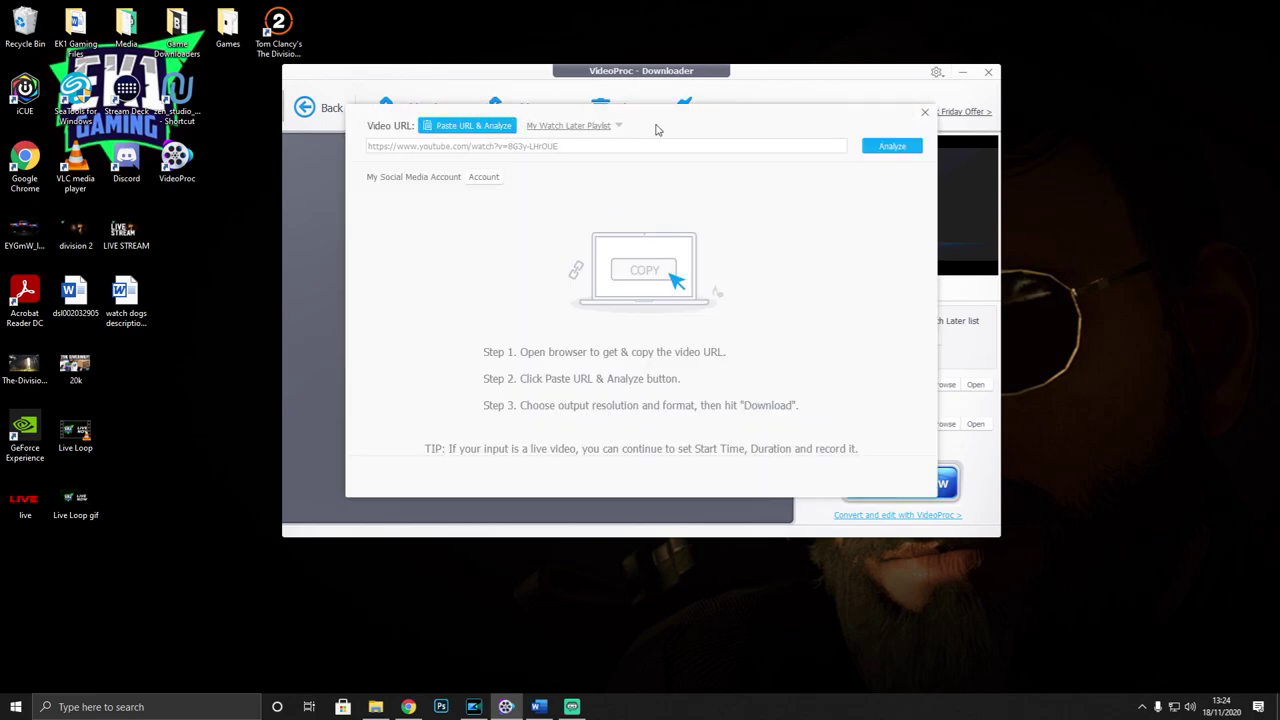
{"action": "triple_click", "coordinate": [570, 146]}
{"action": "key", "text": "ctrl+c"}
{"action": "left_click", "coordinate": [571, 146]}
{"action": "left_click", "coordinate": [892, 147]}
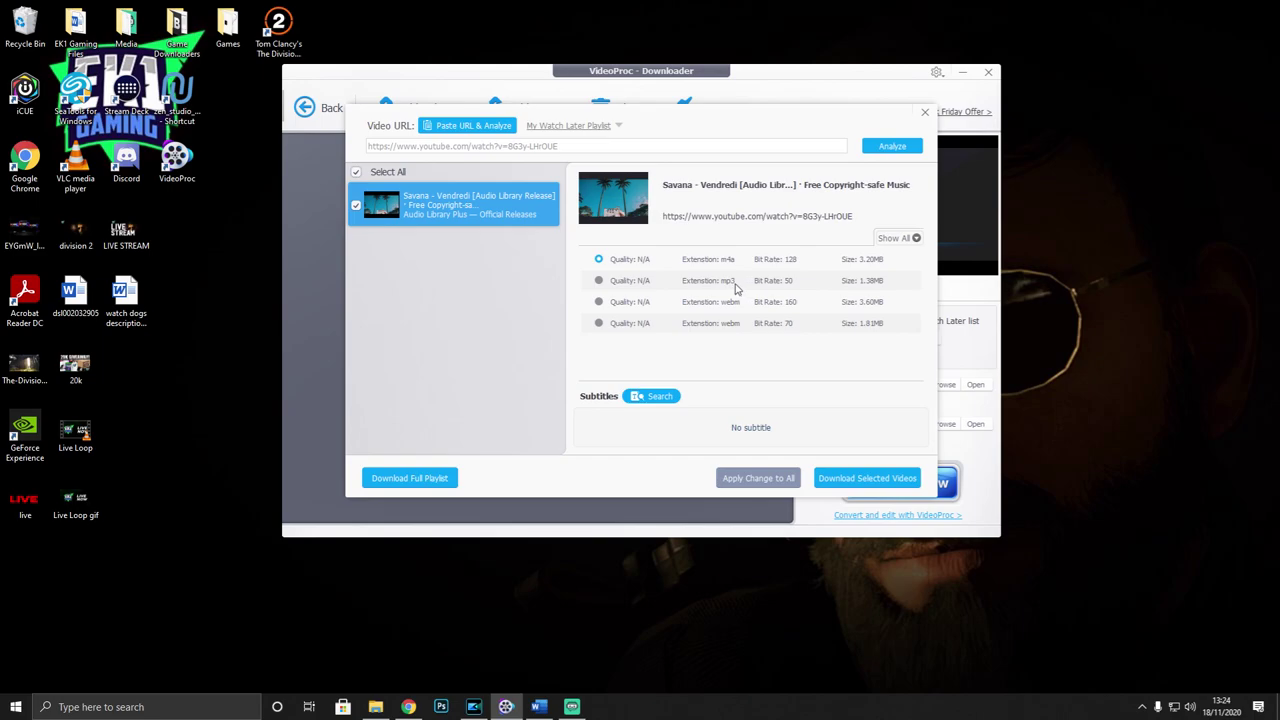
Choose the mp3 version with bit rate 50, add it to the download list, and download it
{"action": "left_click", "coordinate": [598, 280]}
{"action": "left_click", "coordinate": [890, 482]}
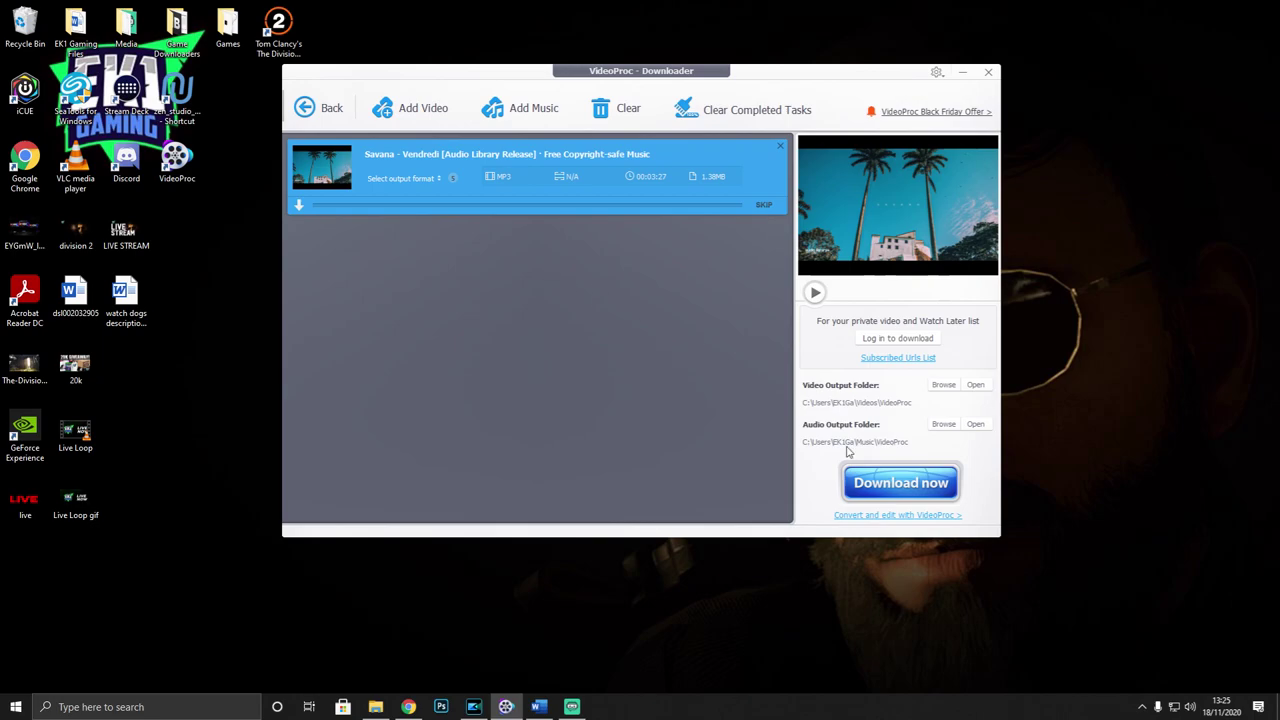
{"action": "left_click", "coordinate": [900, 482]}
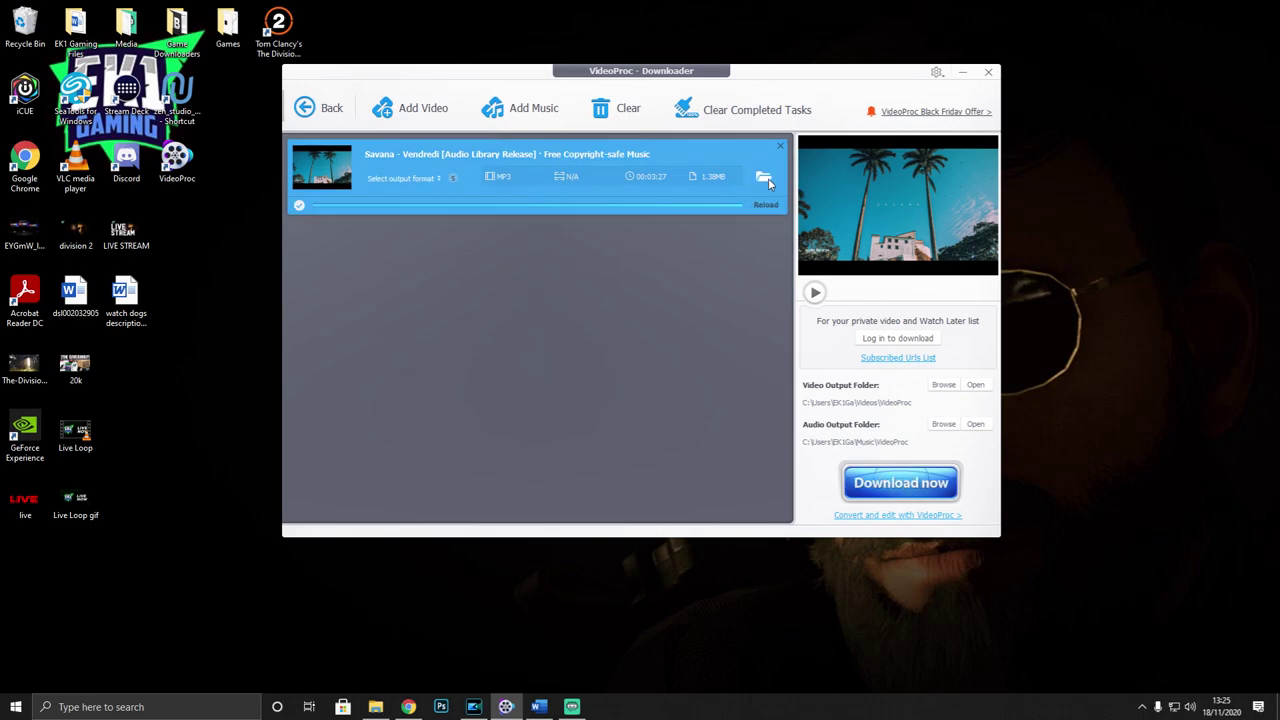
Play the downloaded Savana - Vendredi track from its output folder at 0:19, pause it, and close the player and folder
{"action": "left_click", "coordinate": [766, 180]}
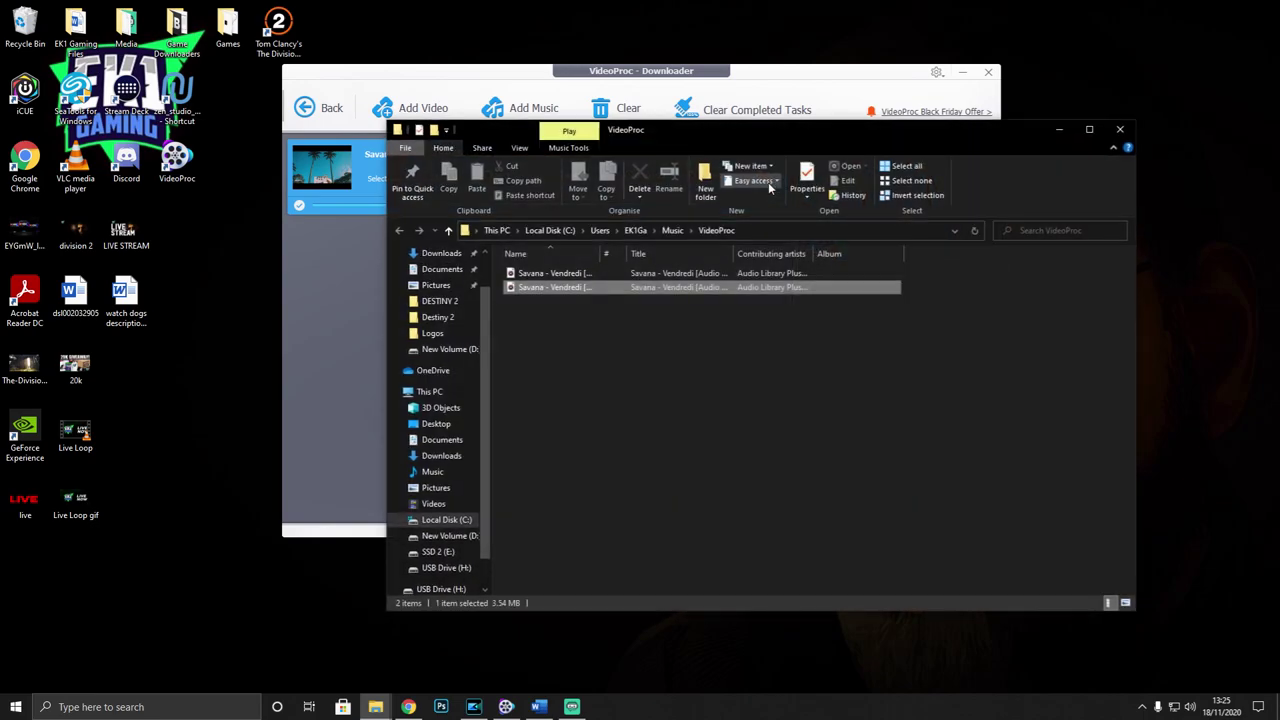
{"action": "double_click", "coordinate": [613, 287]}
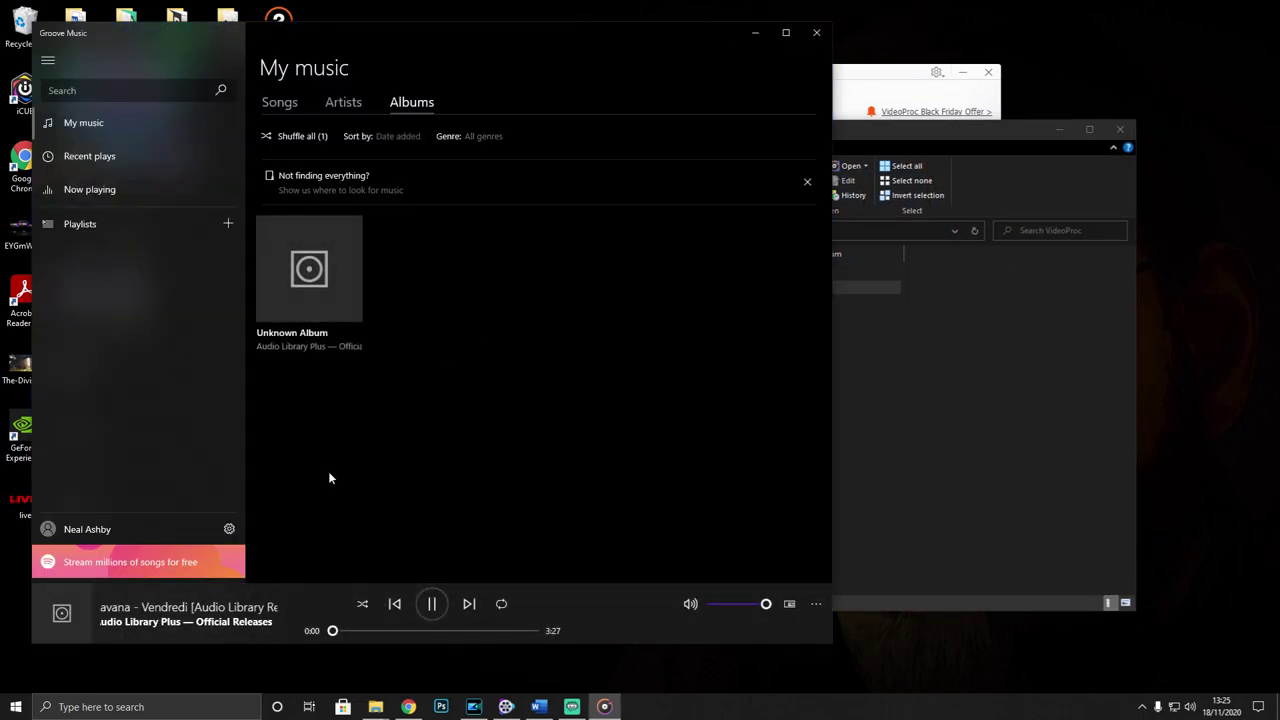
{"action": "left_click", "coordinate": [351, 631]}
{"action": "left_click", "coordinate": [431, 603]}
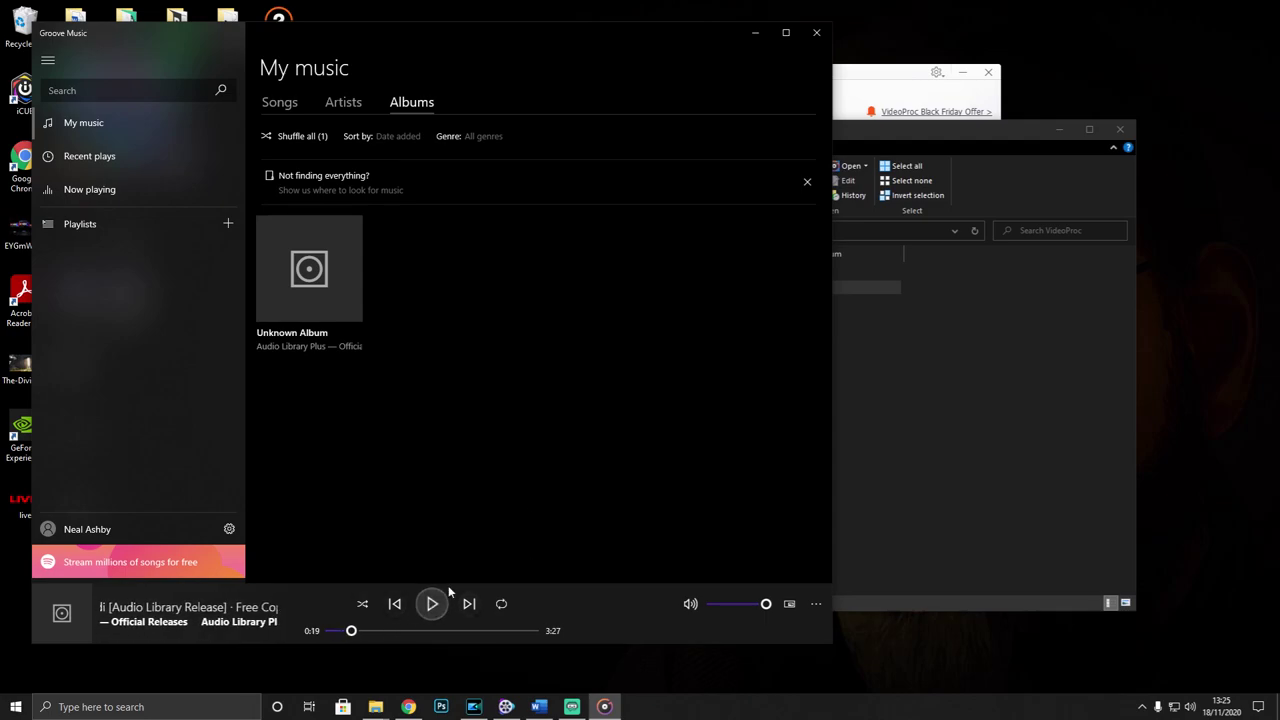
{"action": "left_click", "coordinate": [817, 34]}
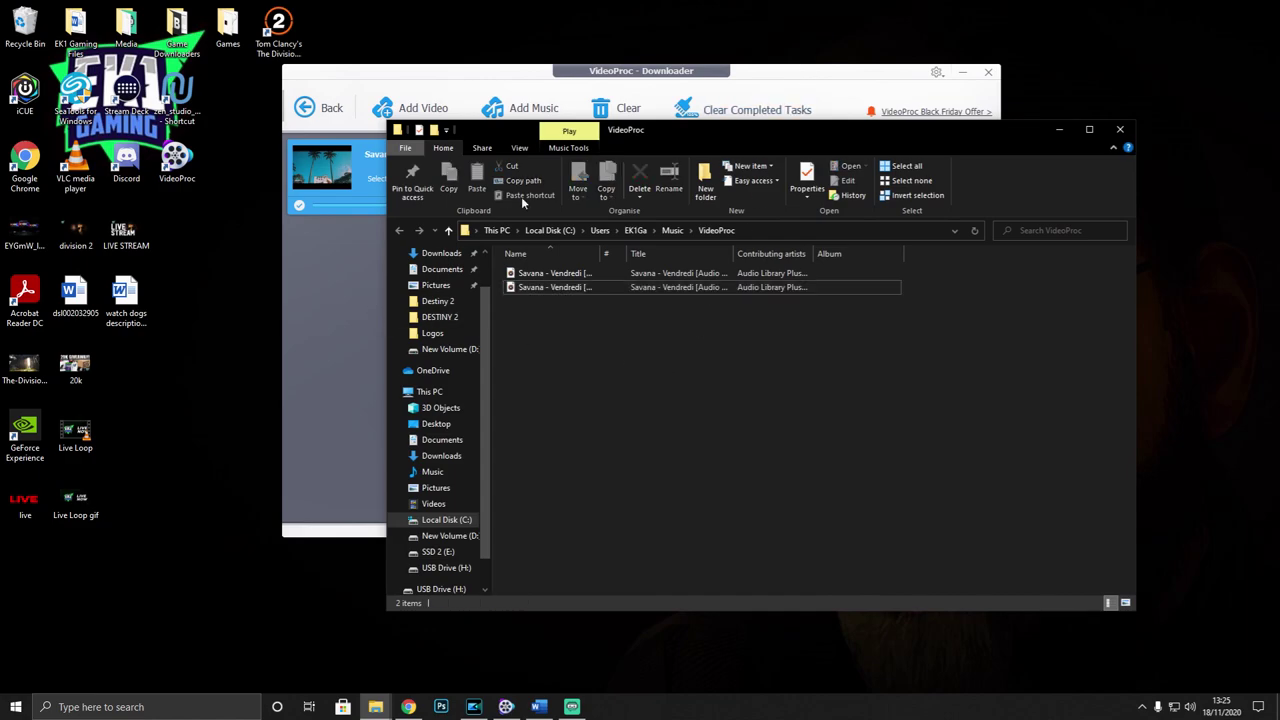
{"action": "left_click", "coordinate": [1120, 129]}
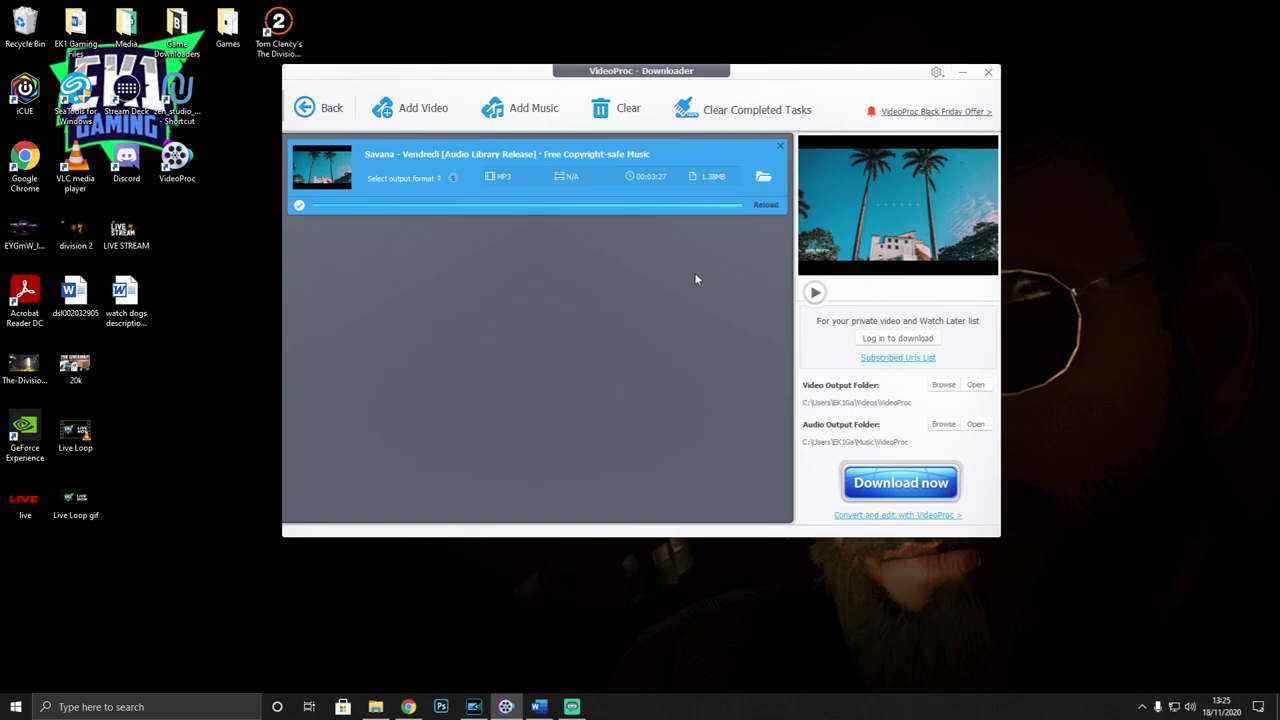
{"action": "left_click", "coordinate": [421, 113]}
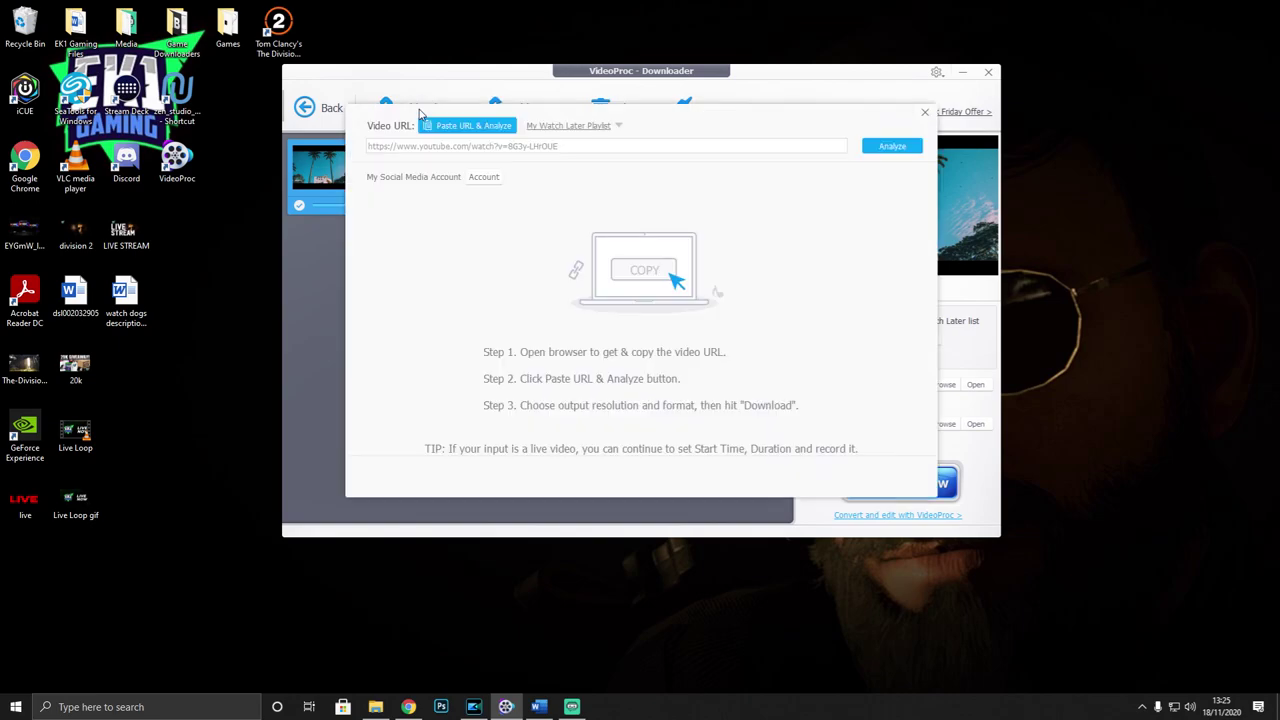
{"action": "left_click", "coordinate": [509, 145]}
{"action": "key", "text": "ctrl+v"}
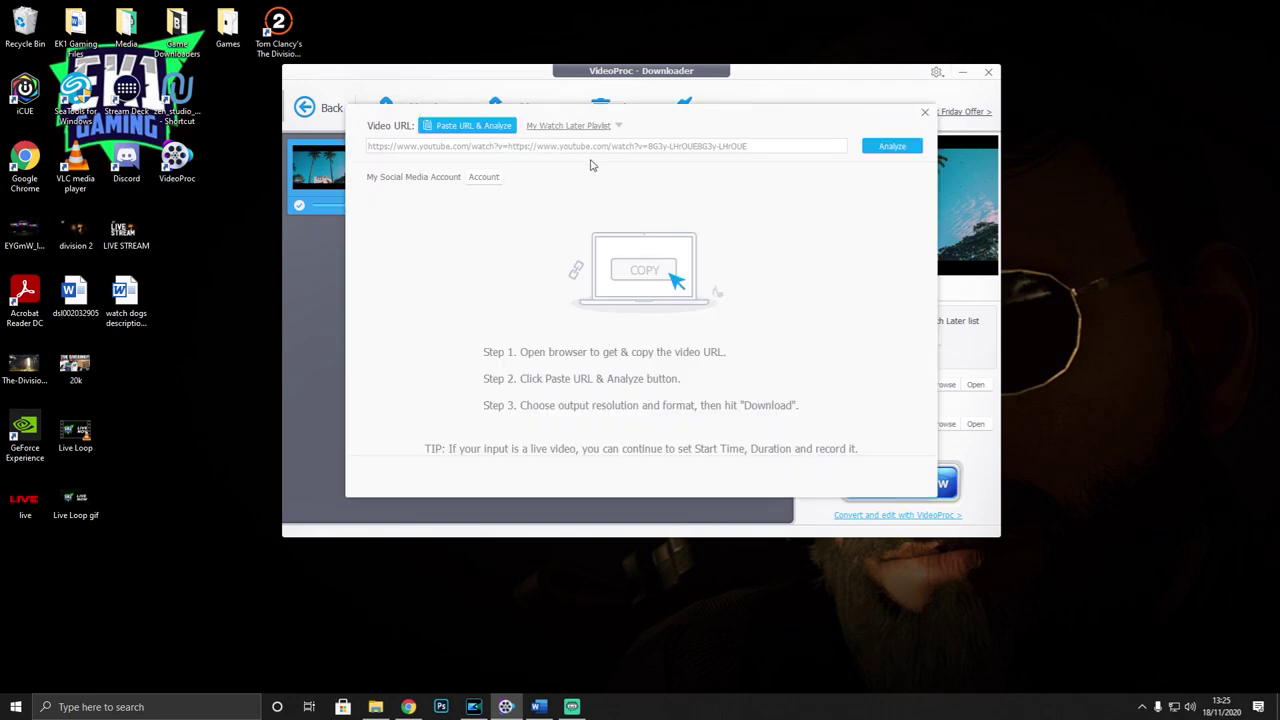
{"action": "left_click_drag", "start_coordinate": [799, 147], "coordinate": [298, 135]}
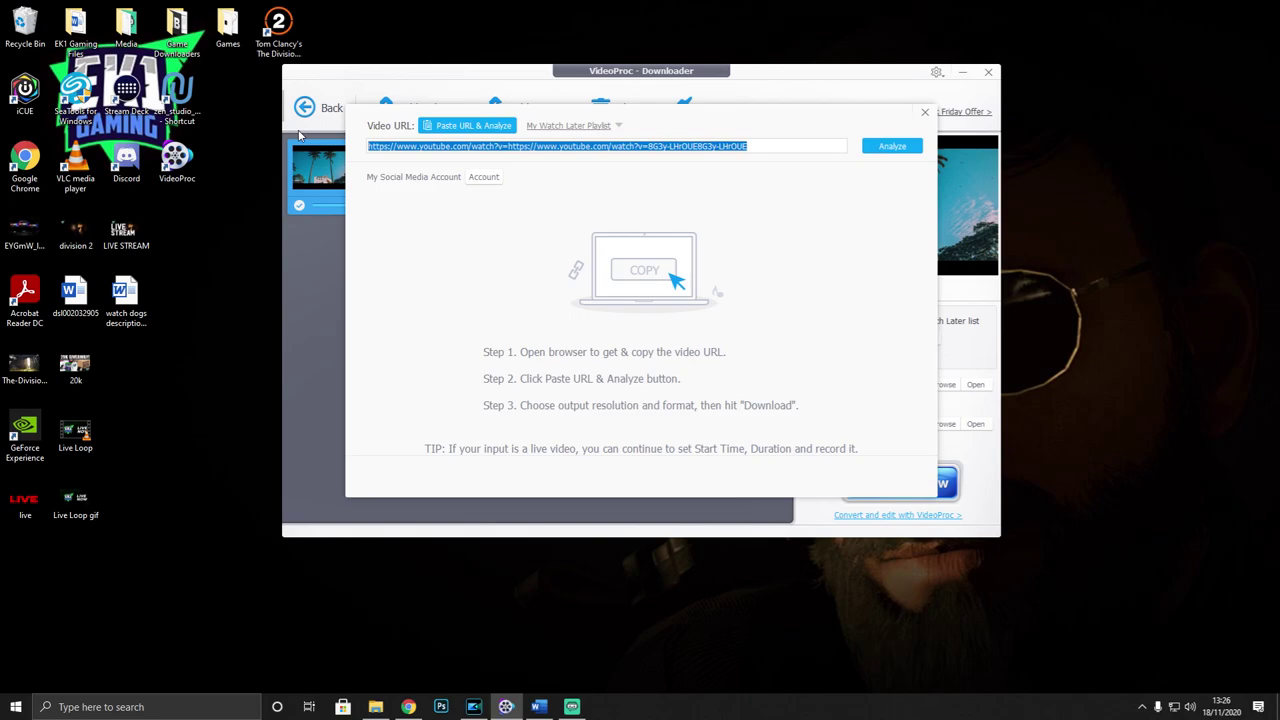
{"action": "key", "text": "ctrl+v"}
{"action": "left_click", "coordinate": [880, 146]}
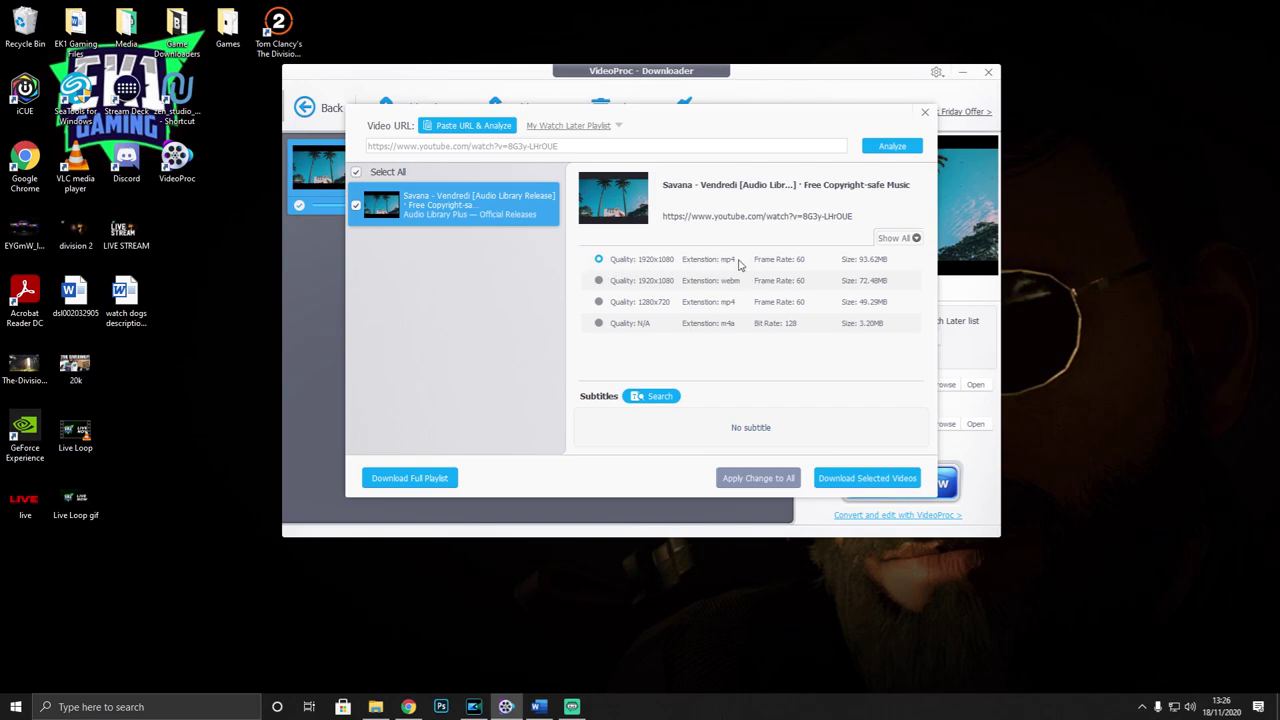
{"action": "left_click", "coordinate": [867, 478]}
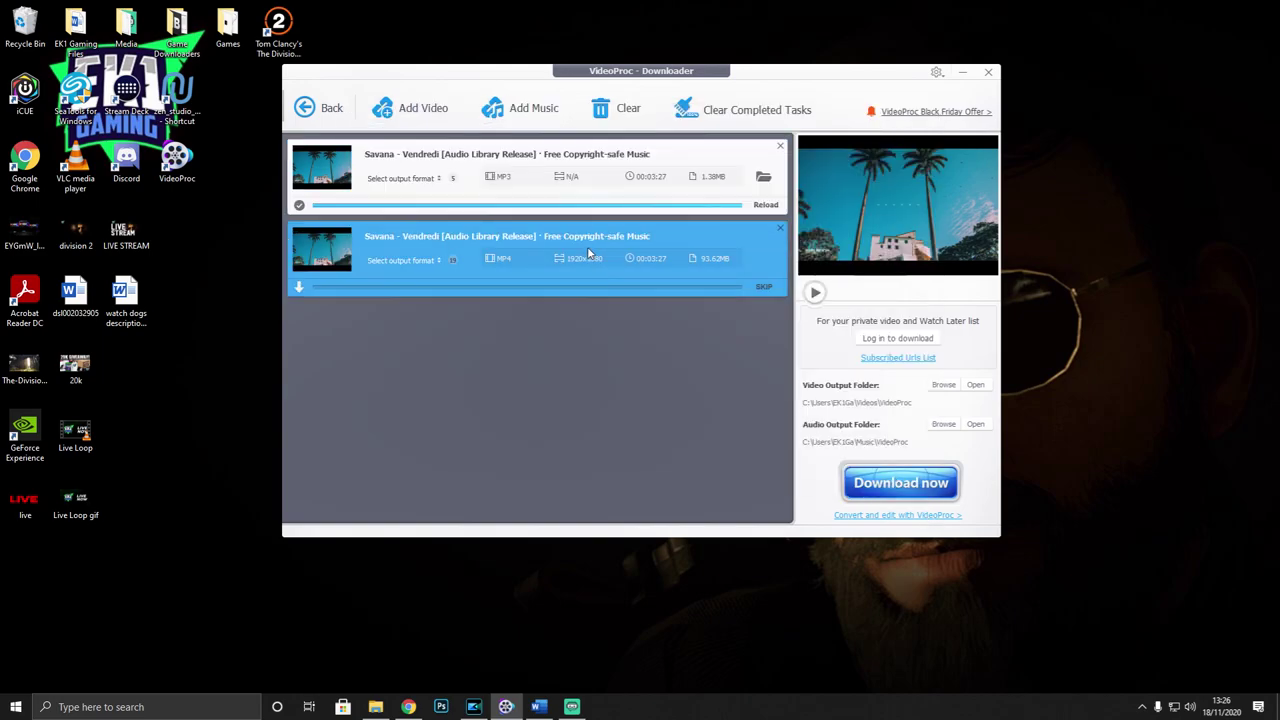
{"action": "left_click", "coordinate": [905, 484]}
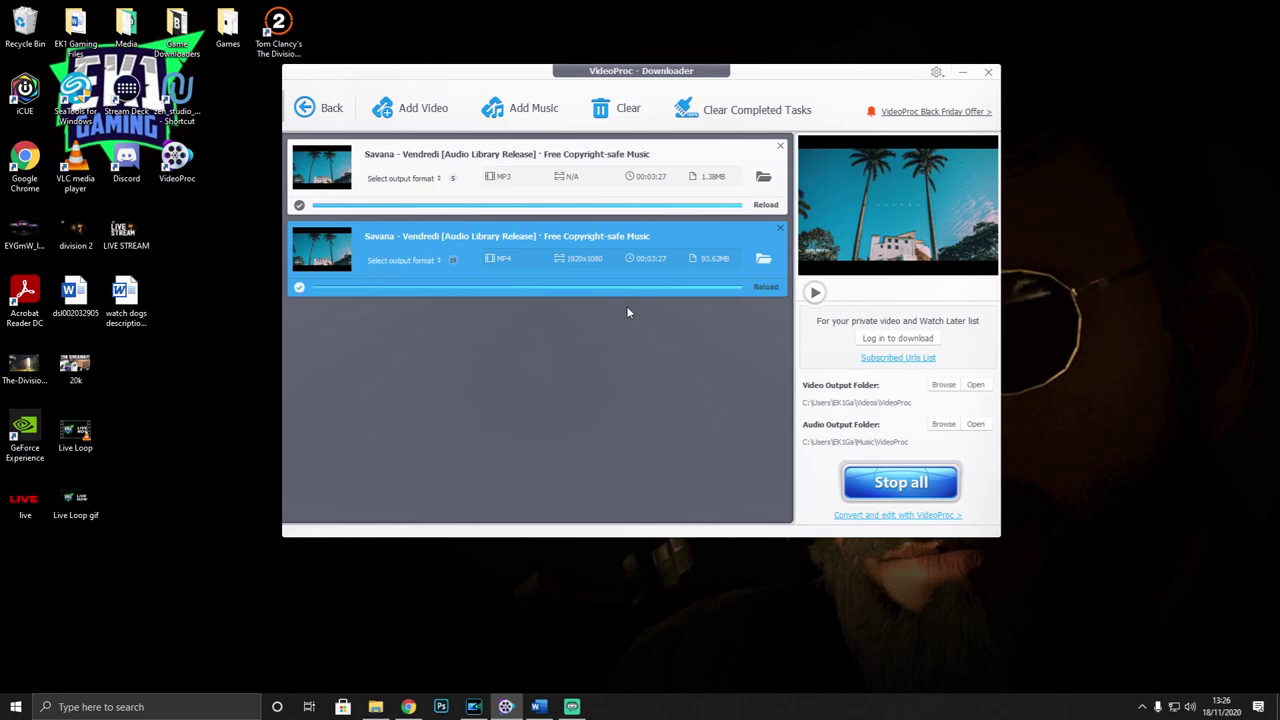
Play the downloaded Savana - Vendredi video from its output folder at 1:19, pause it, and close the player
{"action": "left_click", "coordinate": [763, 258]}
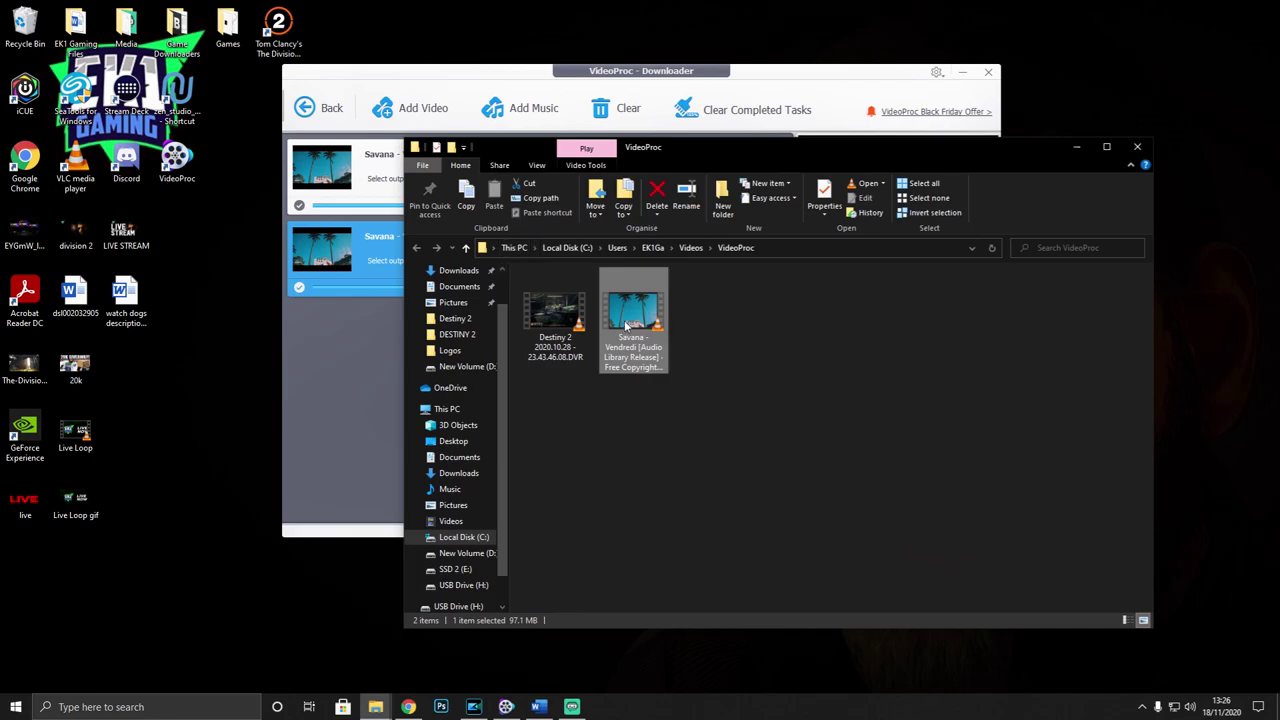
{"action": "double_click", "coordinate": [612, 304]}
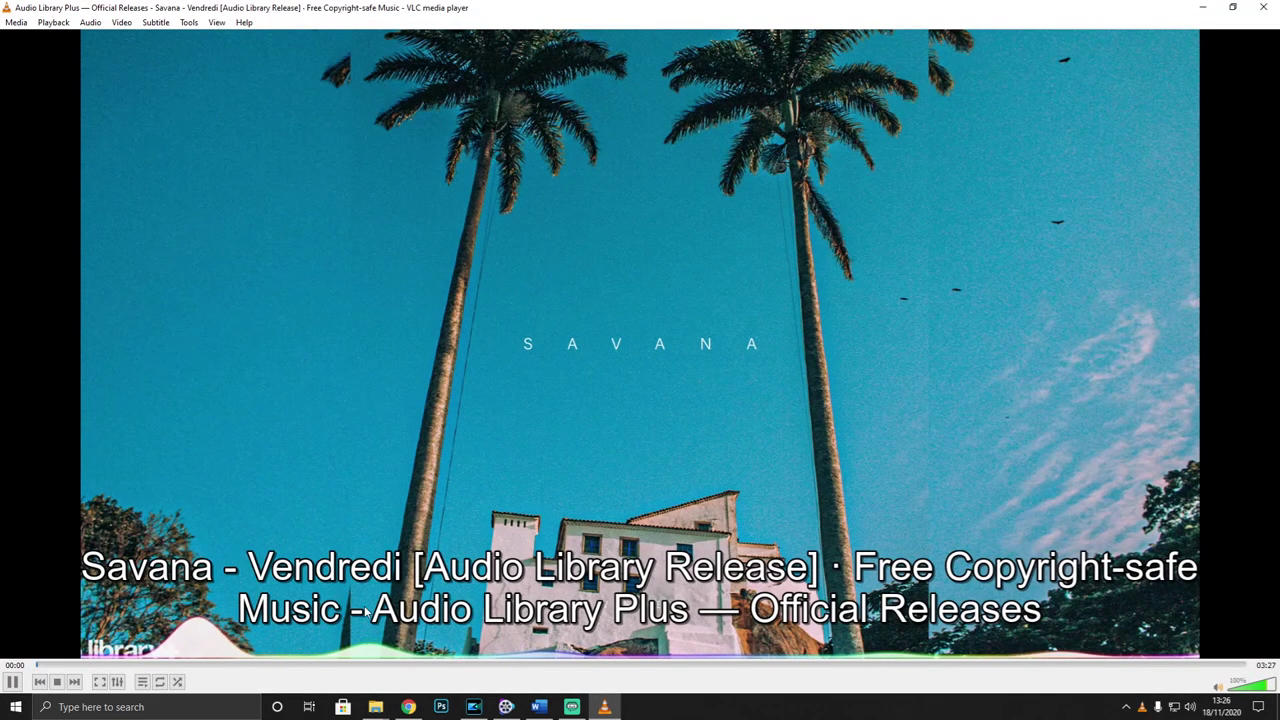
{"action": "left_click_drag", "start_coordinate": [365, 668], "coordinate": [498, 665]}
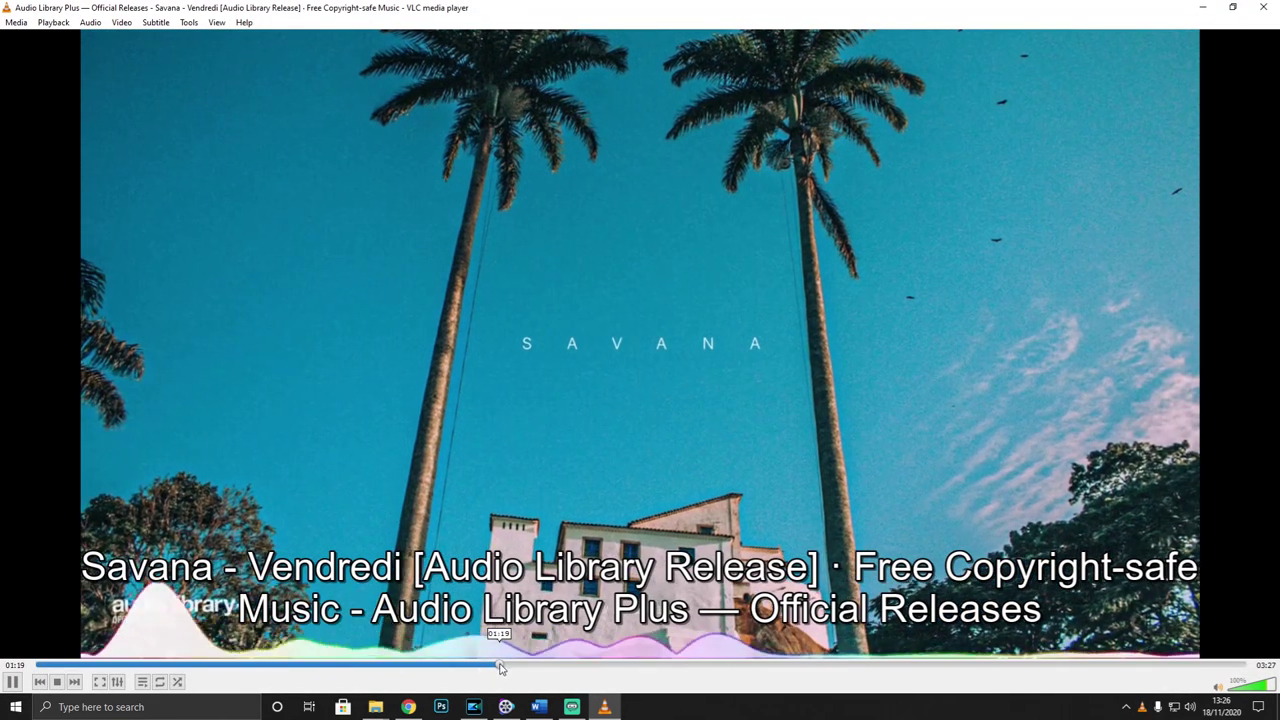
{"action": "left_click", "coordinate": [8, 684]}
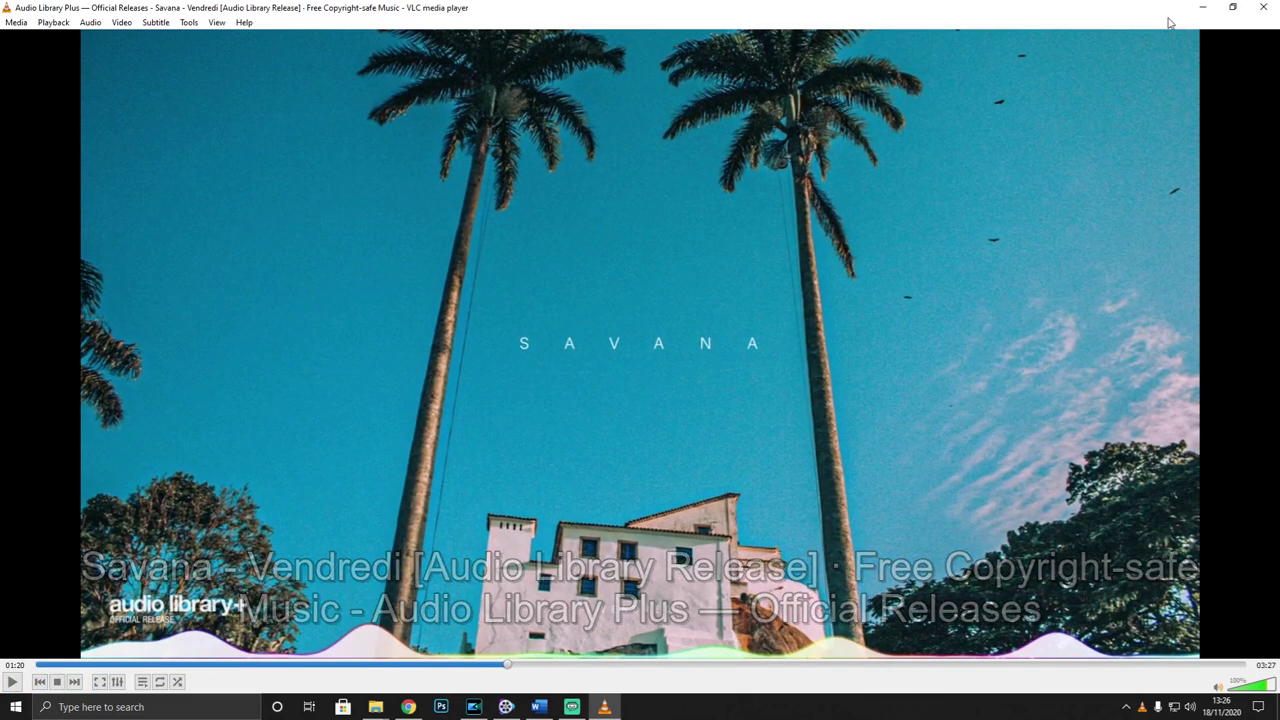
{"action": "left_click", "coordinate": [1263, 7]}
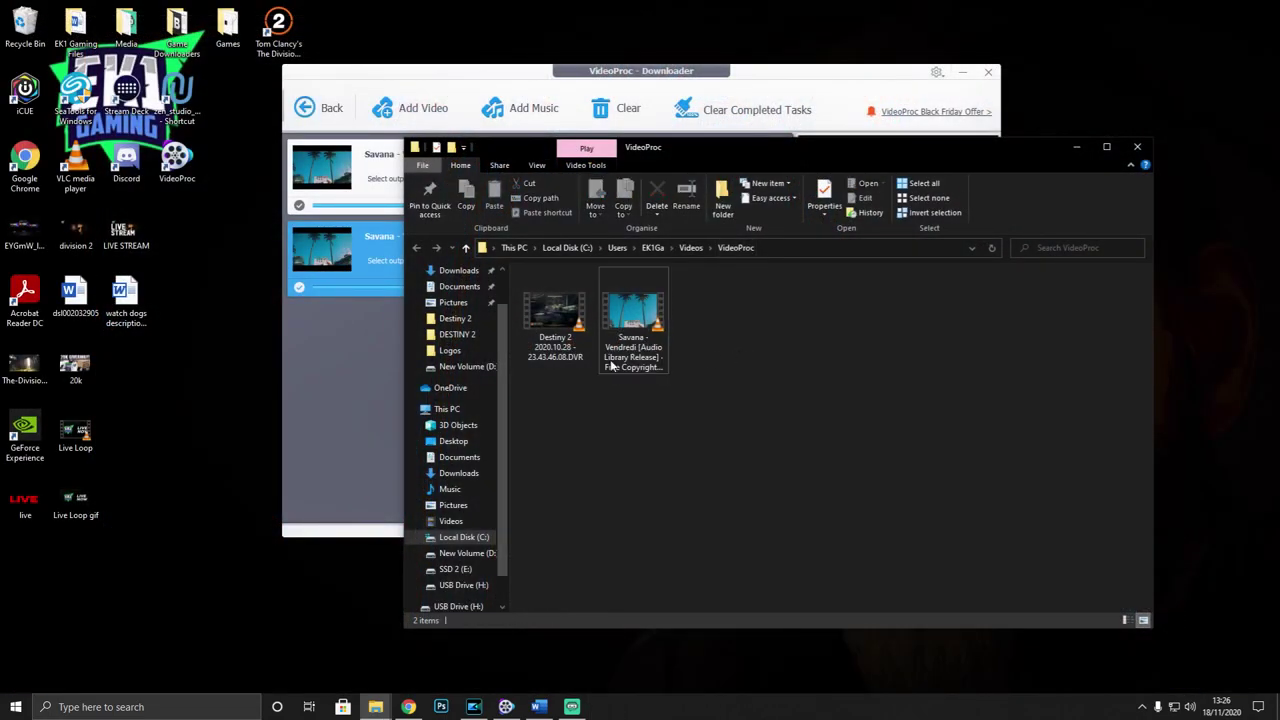
Return from the Downloader to the home screen, open the Recorder module with screen capture loaded, and close the leftover folder window
{"action": "left_click", "coordinate": [353, 355]}
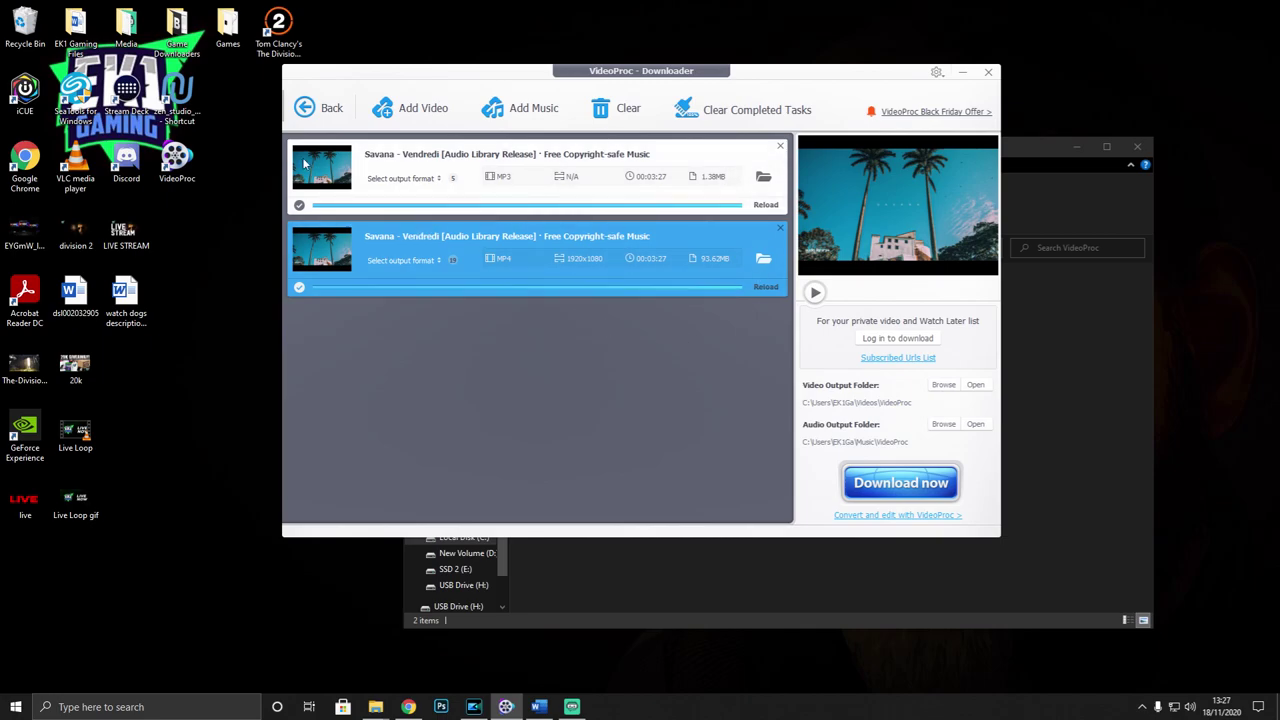
{"action": "left_click", "coordinate": [306, 108]}
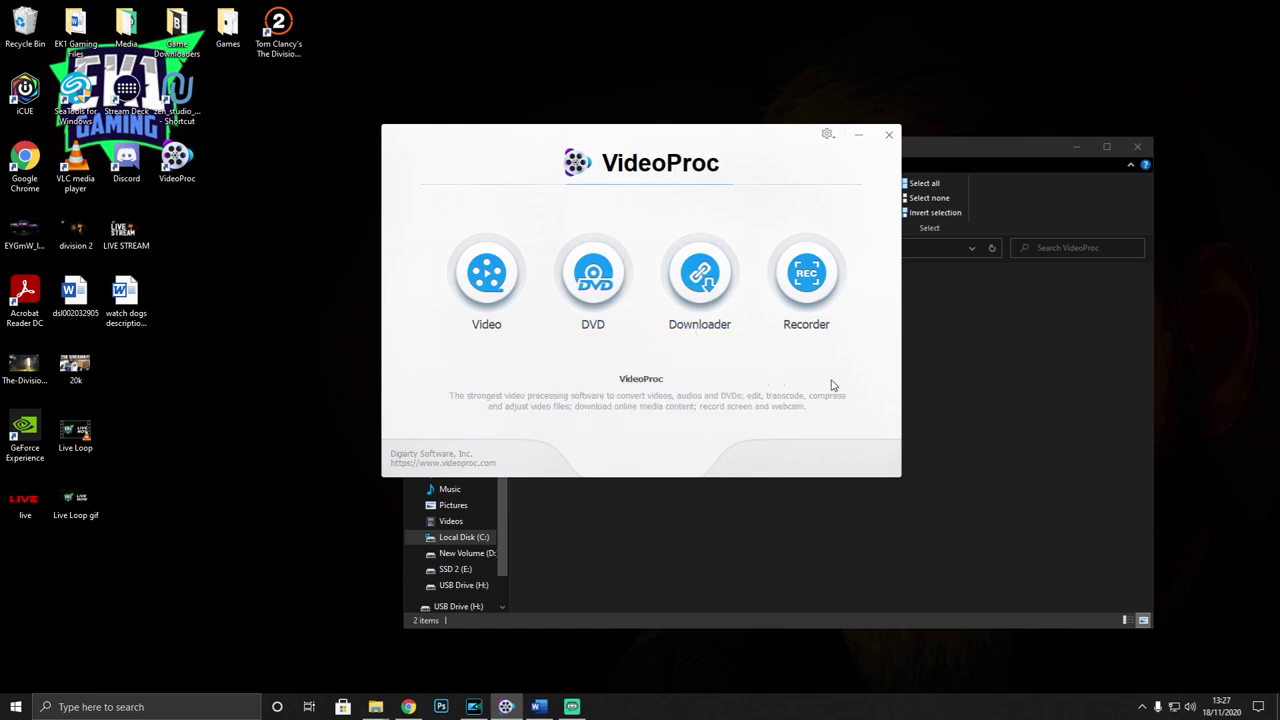
{"action": "left_click", "coordinate": [816, 284]}
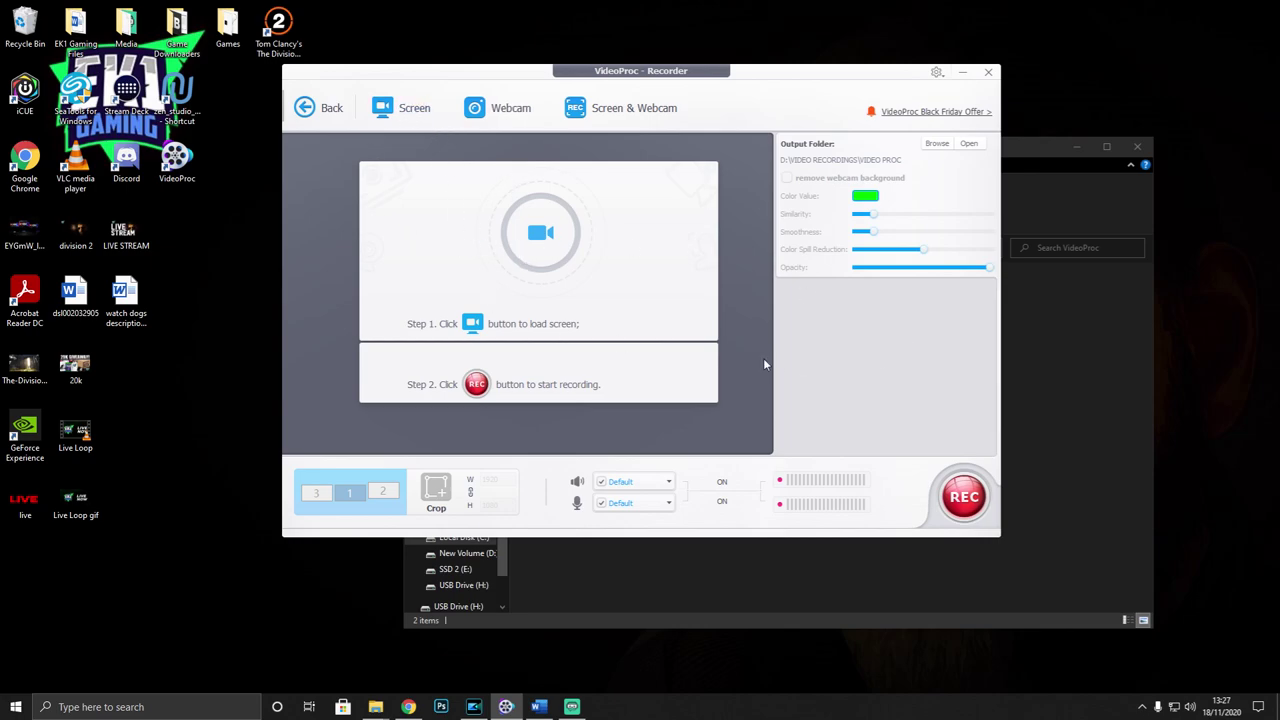
{"action": "left_click", "coordinate": [403, 116]}
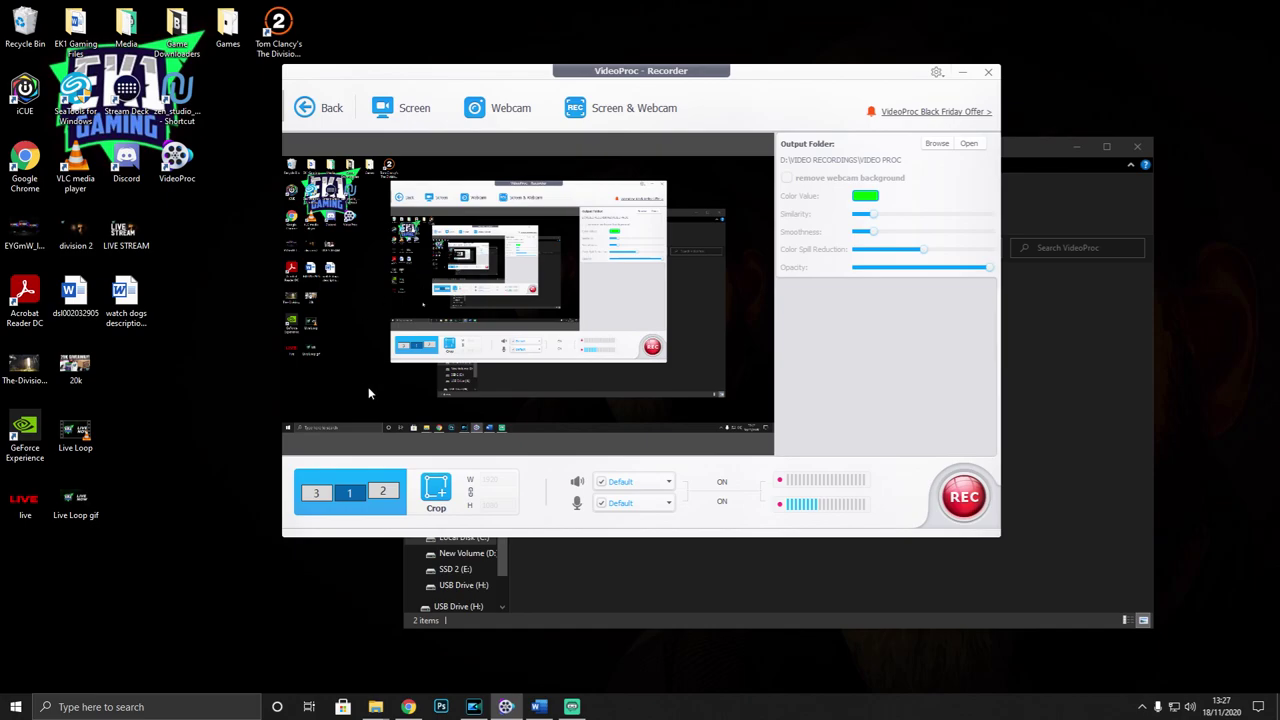
{"action": "left_click", "coordinate": [1136, 147]}
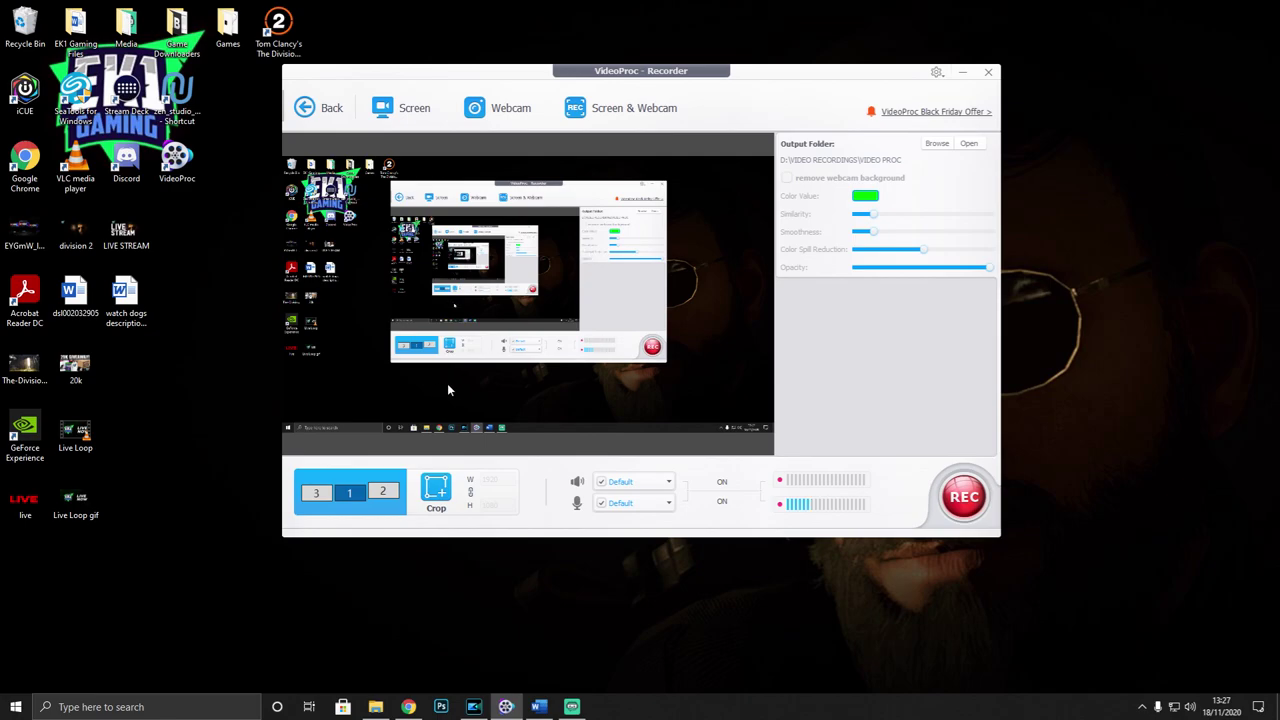
Preview displays 2 and 3 as the recording source and switch back to display 1
{"action": "left_click", "coordinate": [382, 493]}
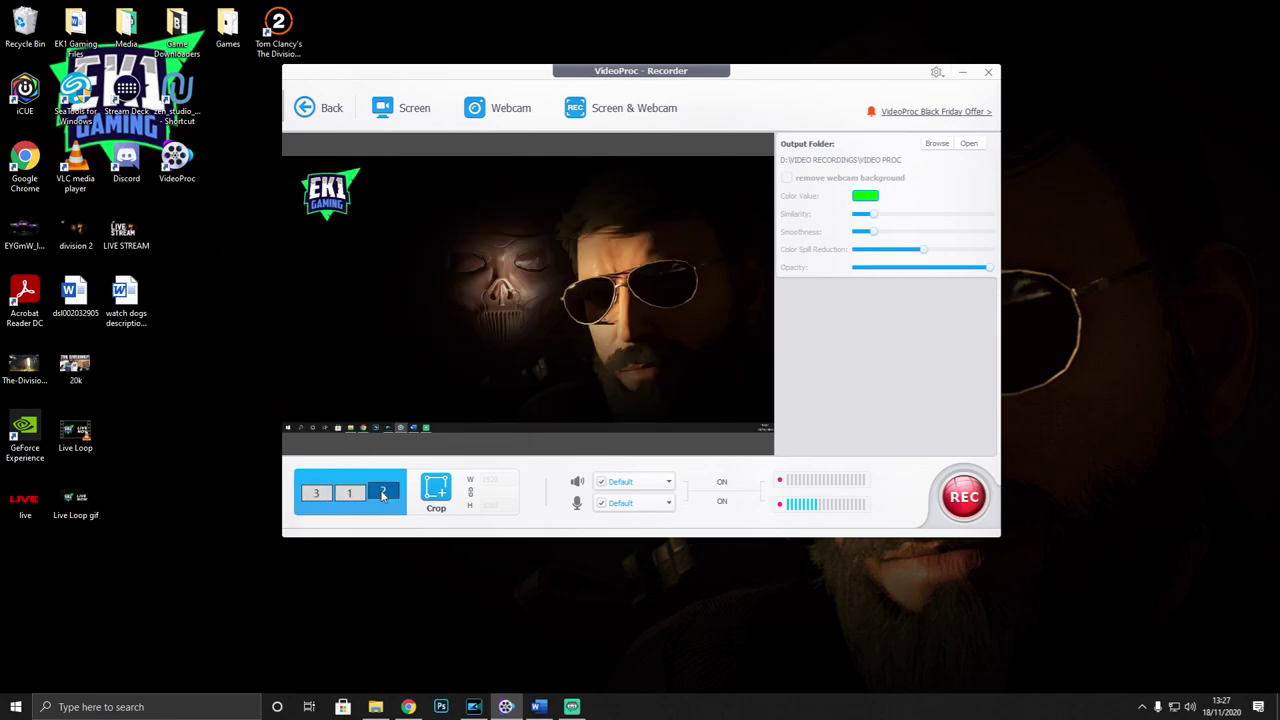
{"action": "left_click", "coordinate": [316, 494]}
{"action": "left_click", "coordinate": [350, 495]}
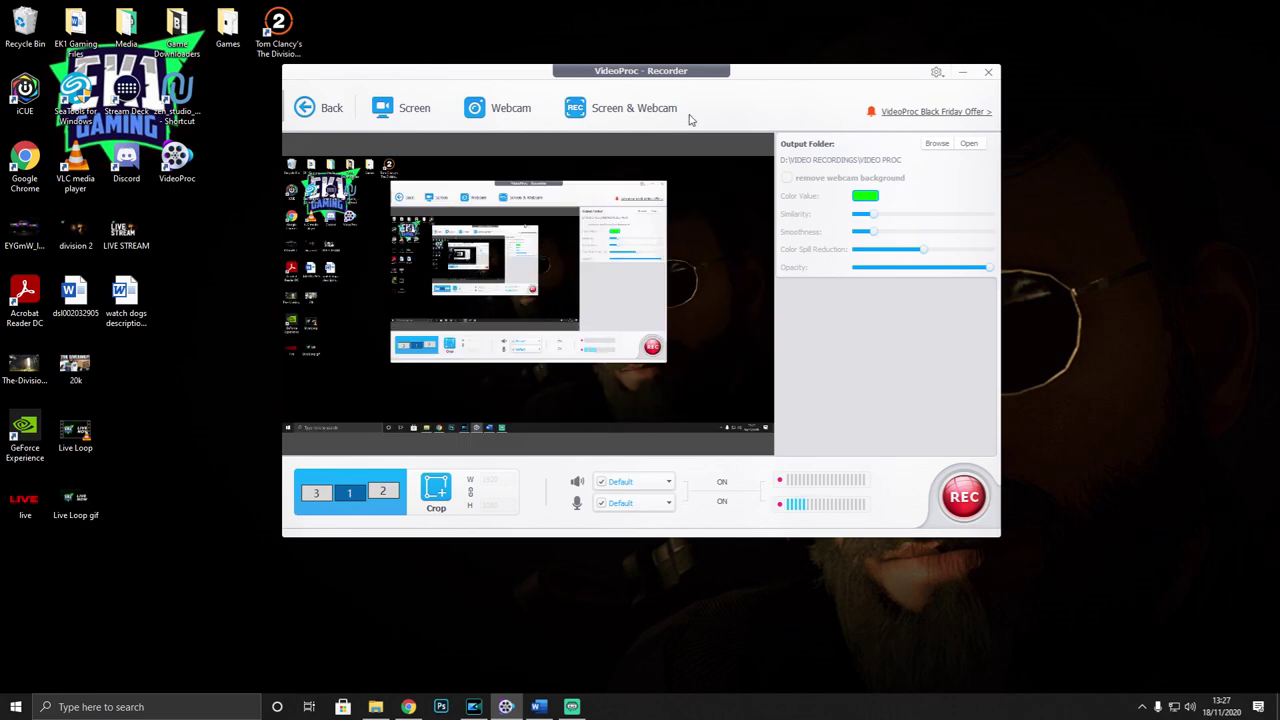
Move the Recorder window slightly lower and look at the available system audio sources without changing the selection
{"action": "left_click_drag", "start_coordinate": [768, 80], "coordinate": [768, 112]}
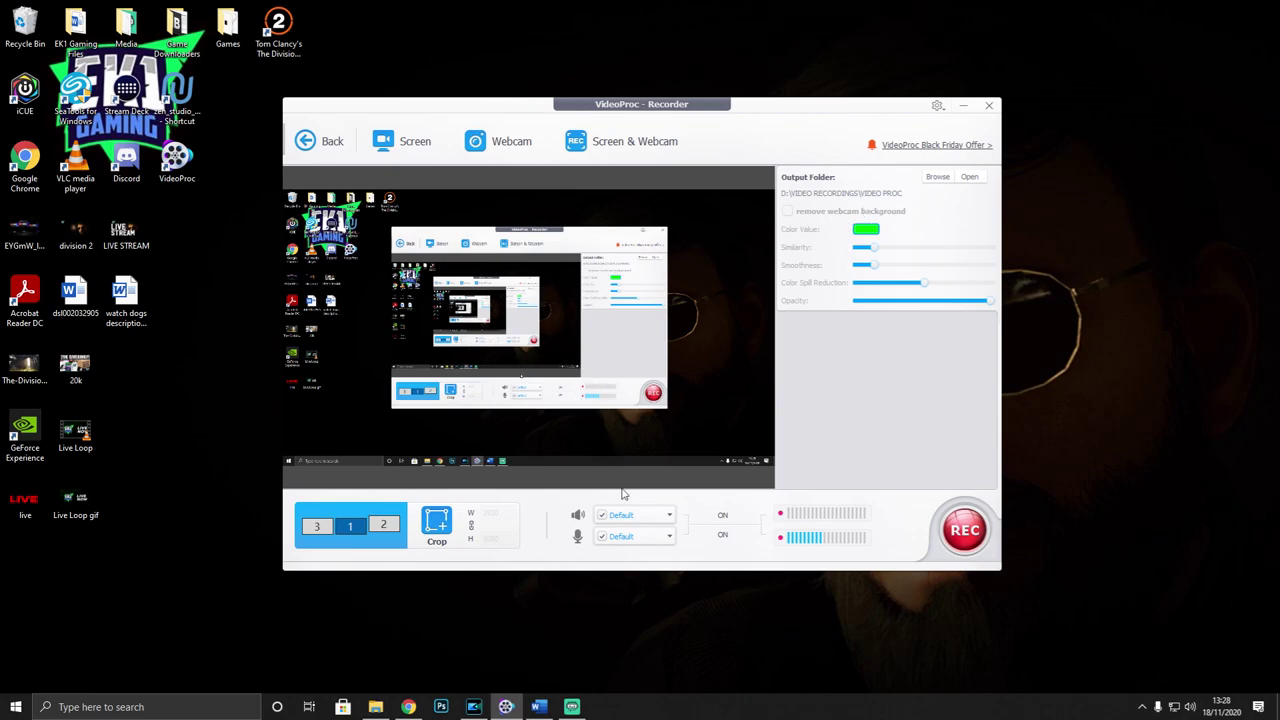
{"action": "left_click", "coordinate": [669, 515]}
{"action": "left_click", "coordinate": [492, 548]}
Try cropping the recording area, first at full screen and again with a rectangle around the middle of display 1
{"action": "left_click", "coordinate": [440, 527]}
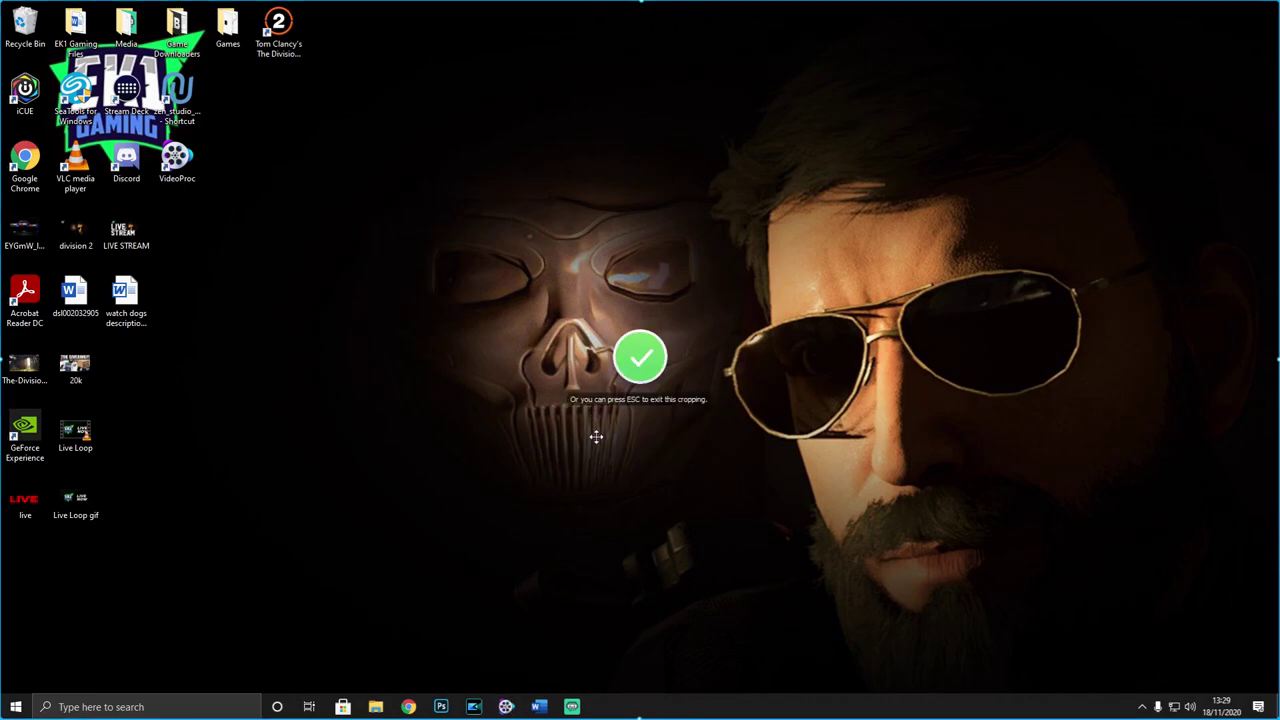
{"action": "key", "text": "Escape"}
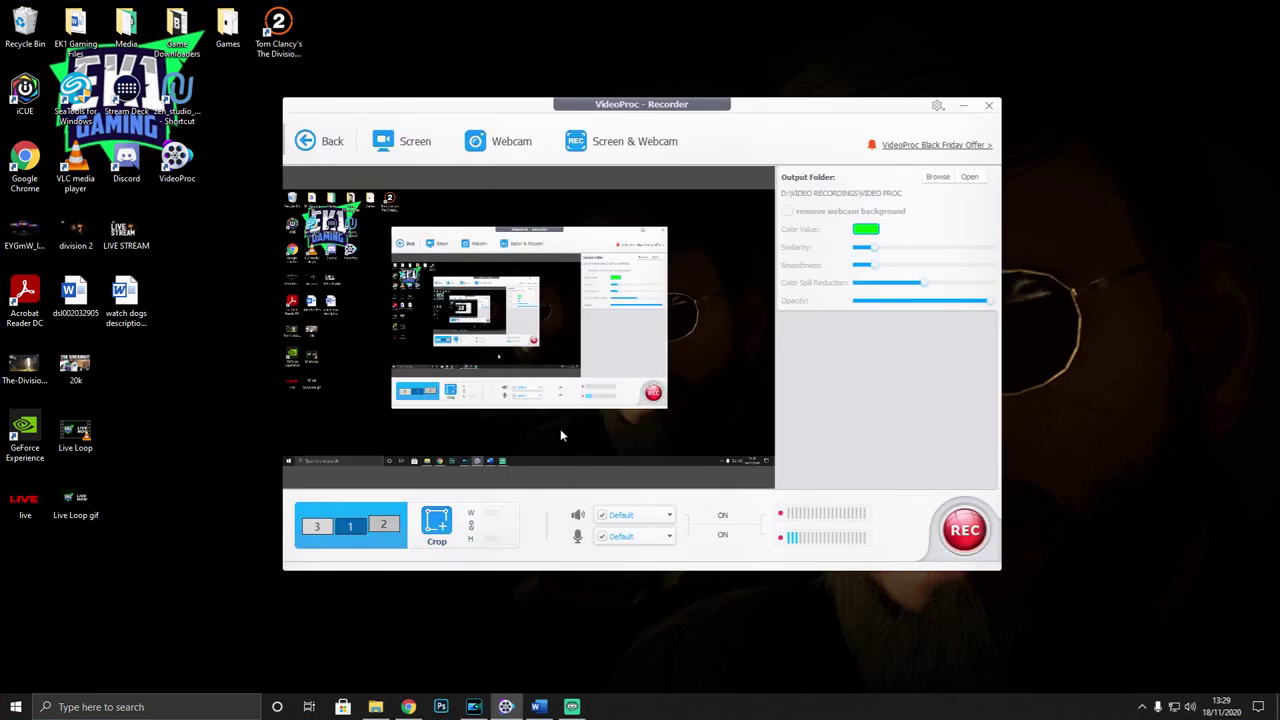
{"action": "left_click", "coordinate": [437, 522]}
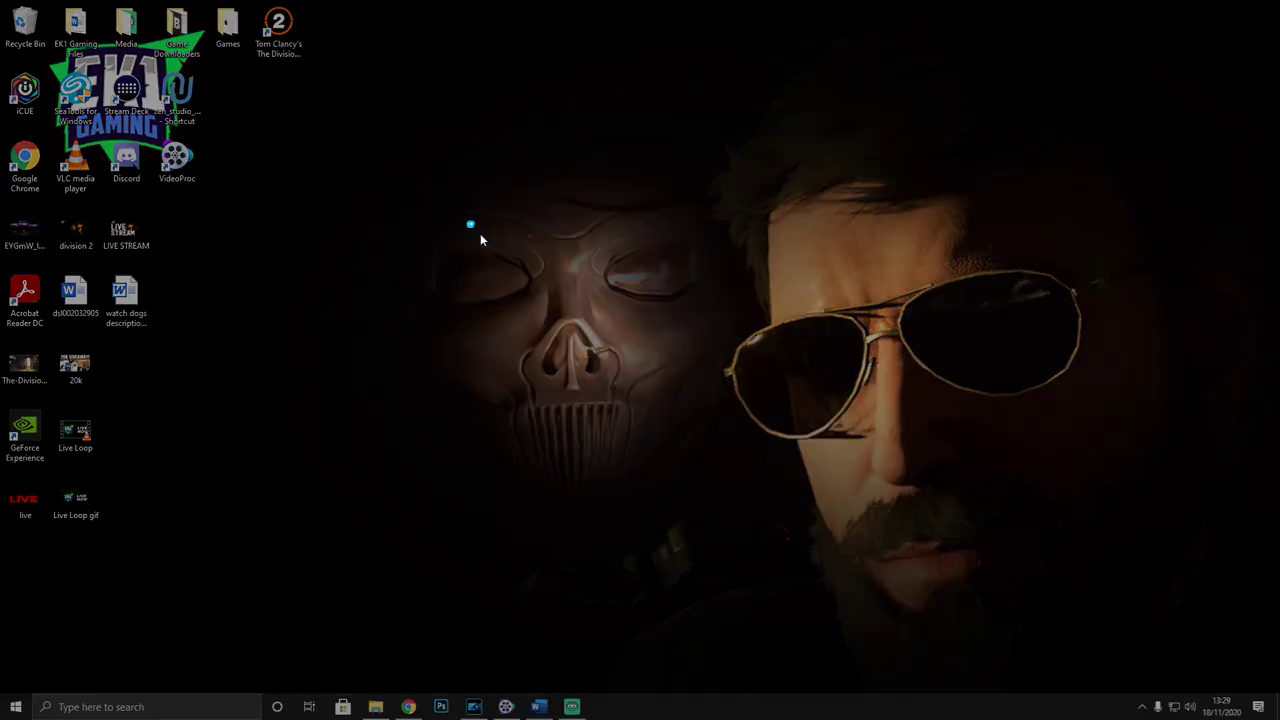
{"action": "left_click_drag", "start_coordinate": [469, 224], "coordinate": [956, 492]}
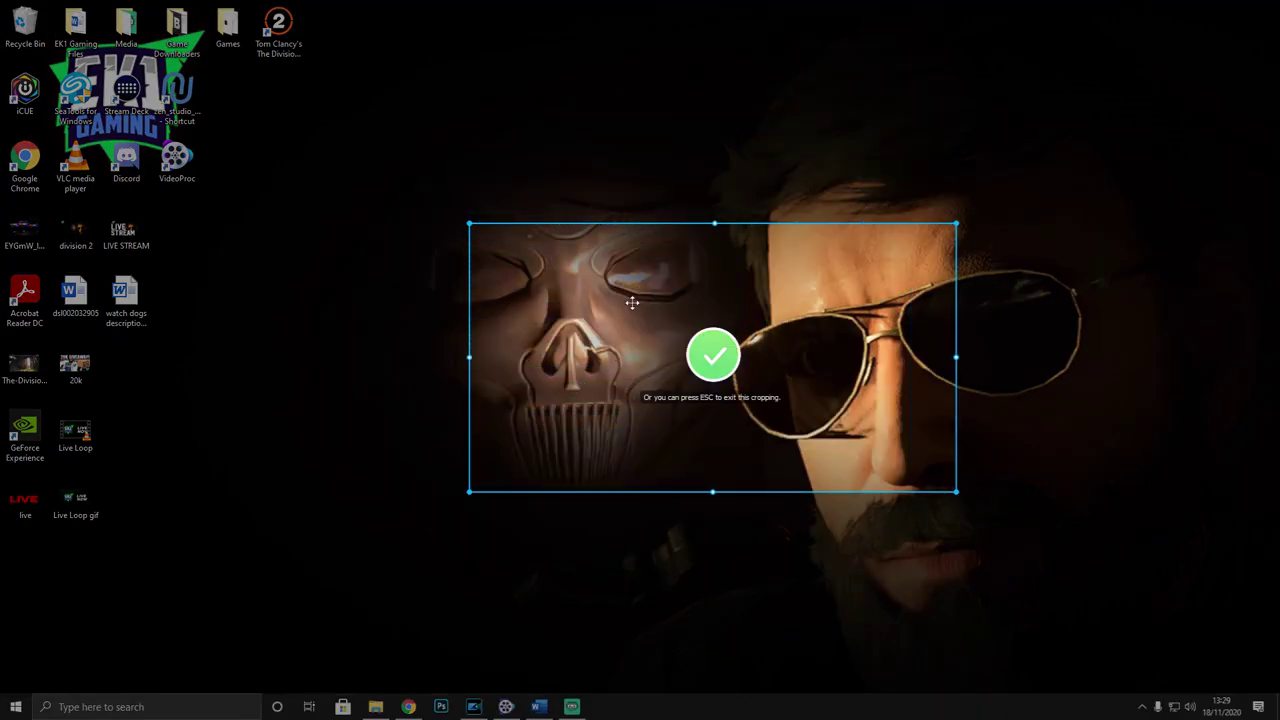
{"action": "double_click", "coordinate": [657, 340]}
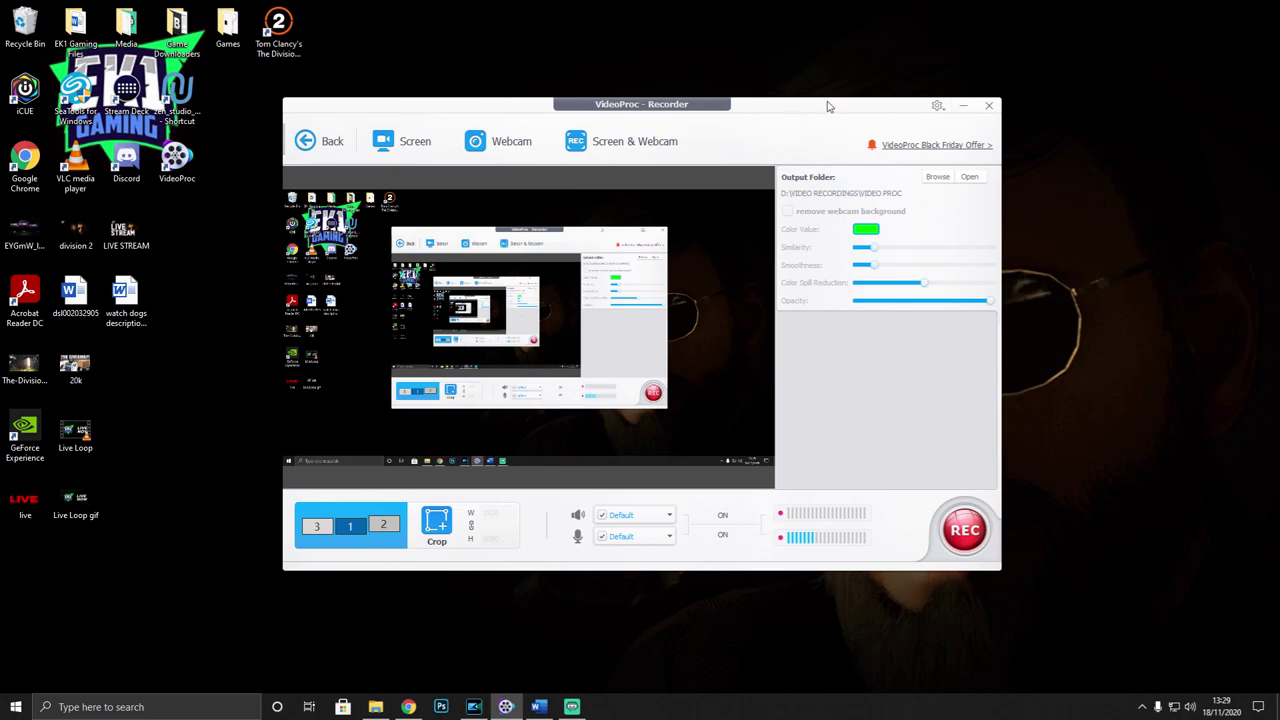
Reposition the Recorder window slightly higher on the desktop and return to the home screen
{"action": "left_click_drag", "start_coordinate": [828, 106], "coordinate": [860, 85]}
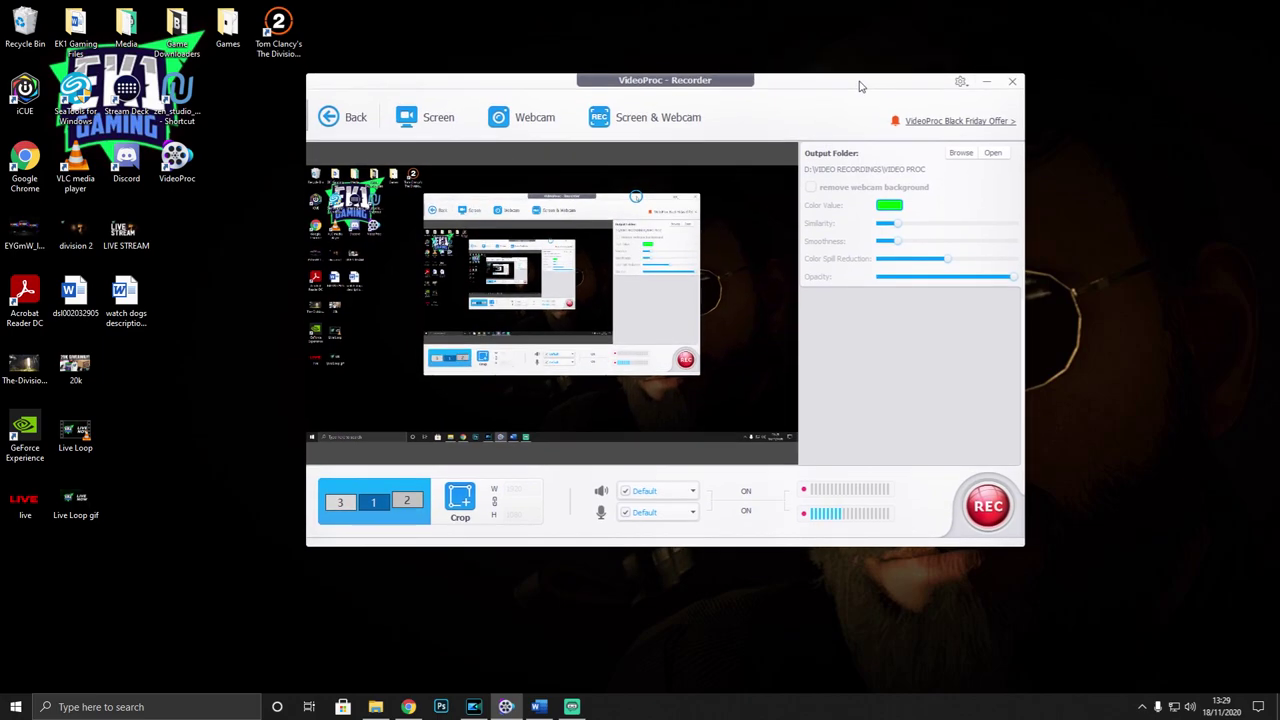
{"action": "left_click_drag", "start_coordinate": [860, 86], "coordinate": [858, 90]}
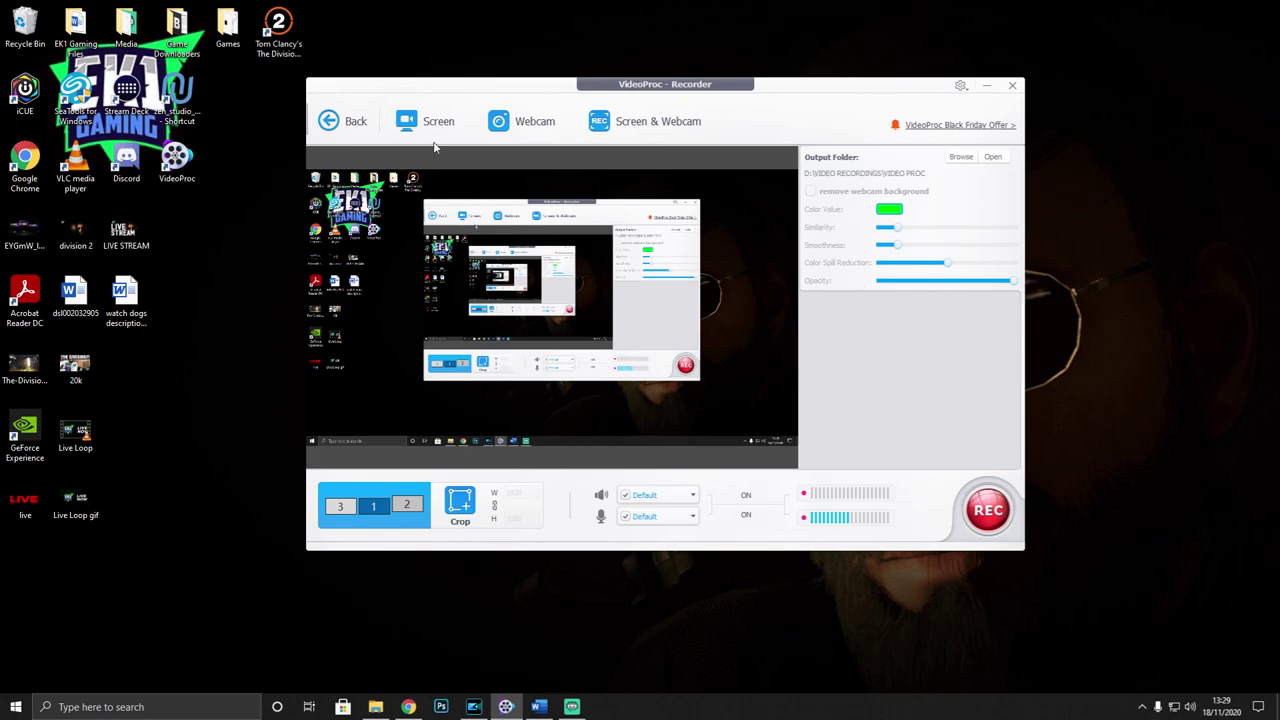
{"action": "left_click", "coordinate": [340, 121]}
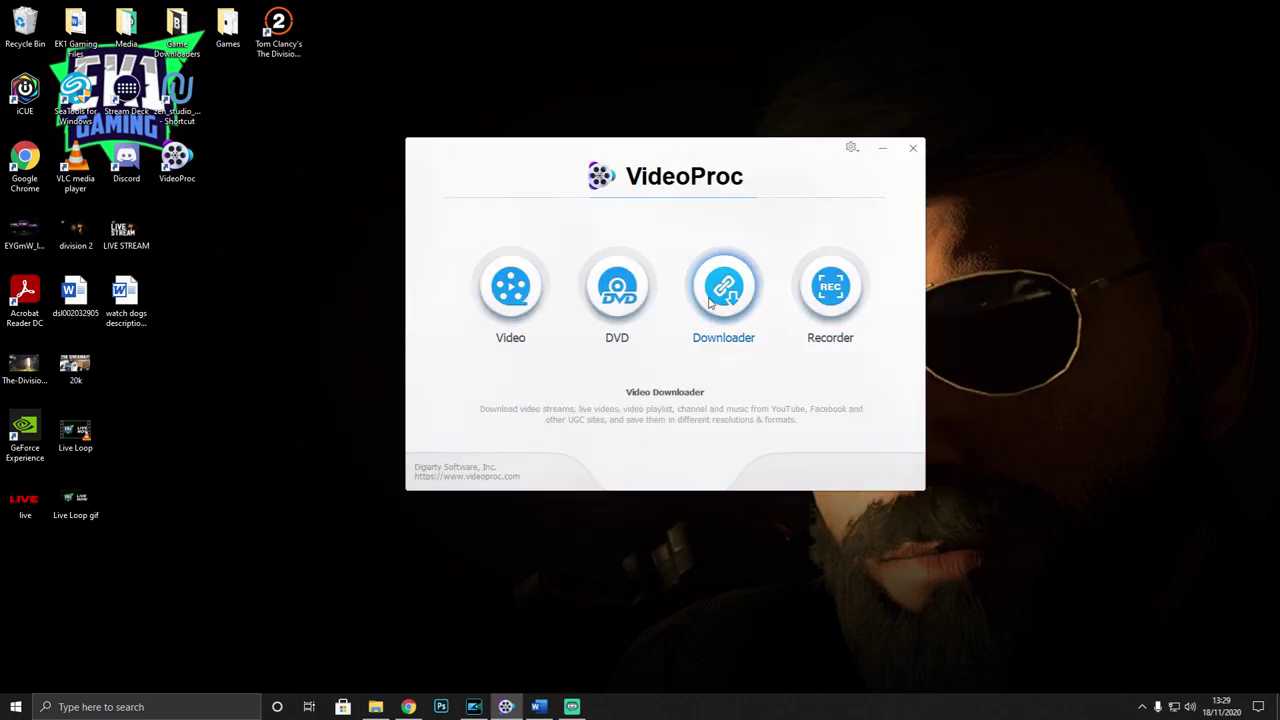